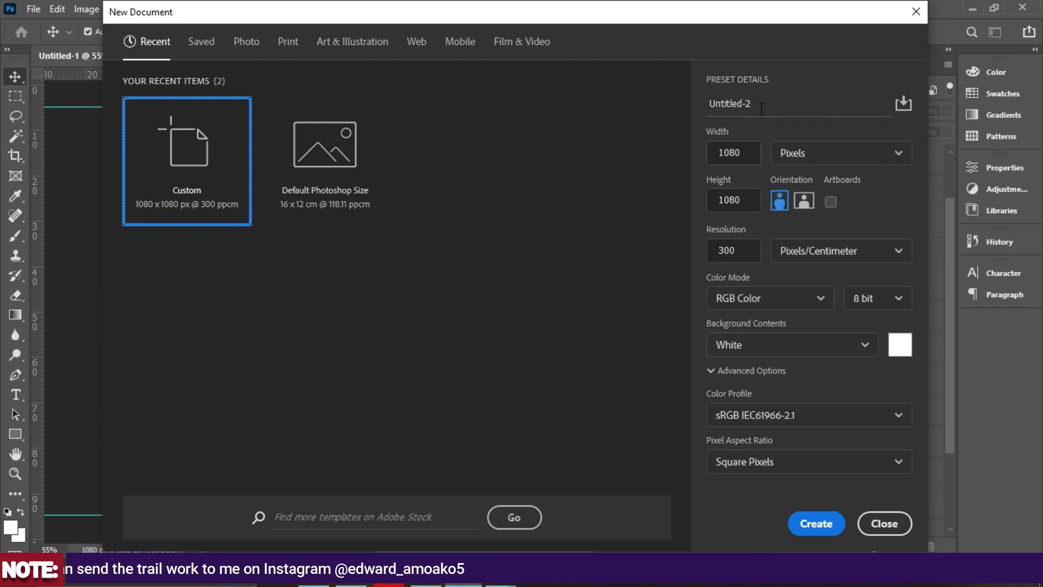
Create a new document named DESIGN LESSON at 1080 × 1080 px and resolution 300.
left_click(760, 103)
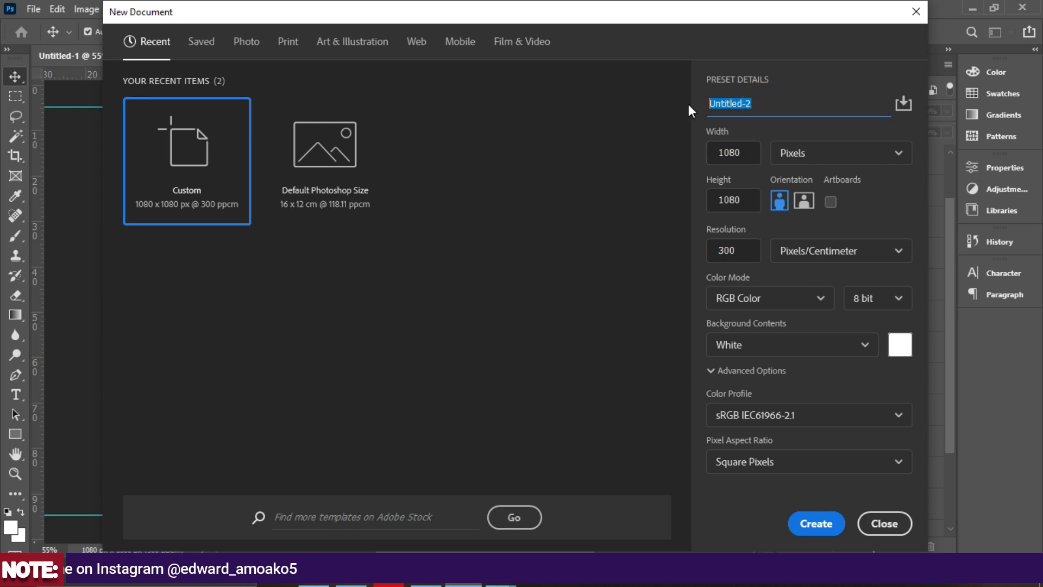
type("DESI")
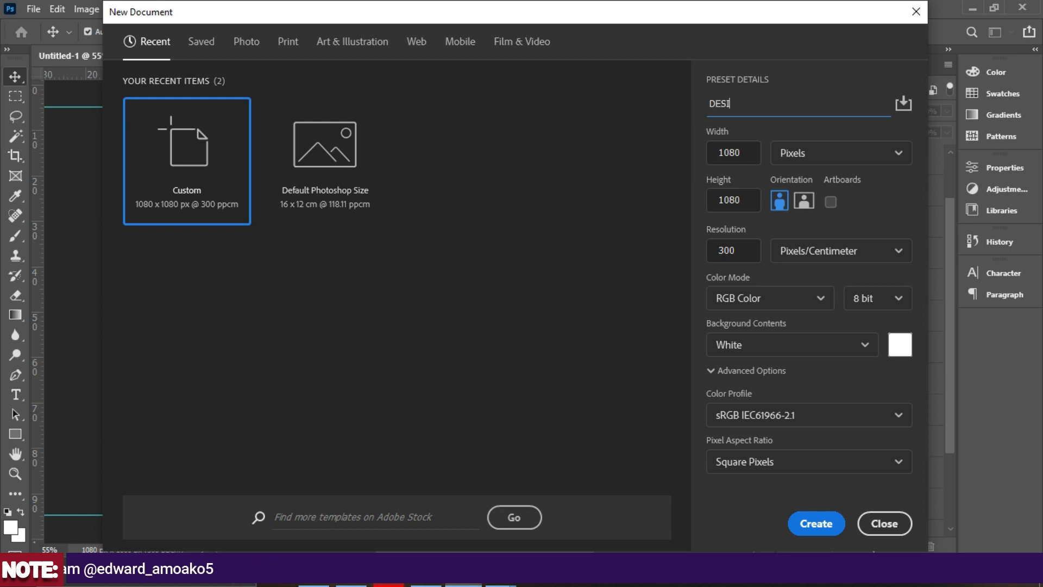
type("GN LESSON")
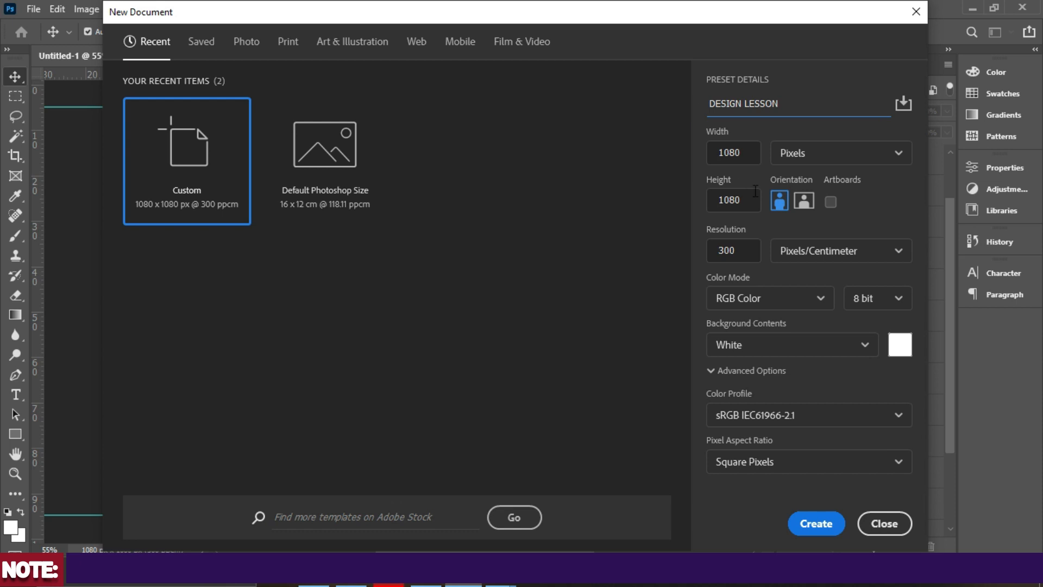
left_click(820, 156)
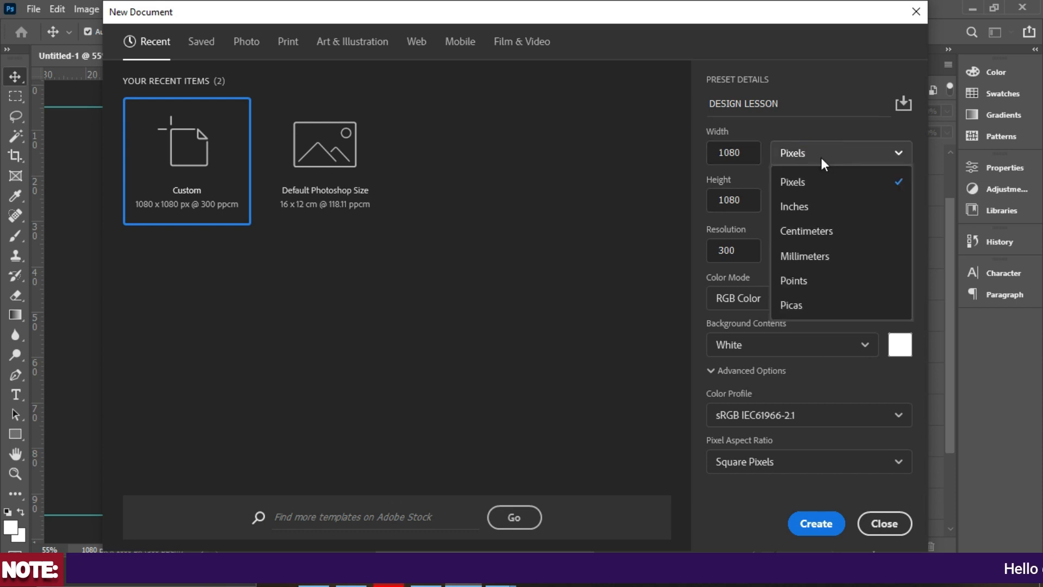
left_click(820, 158)
double_click(742, 152)
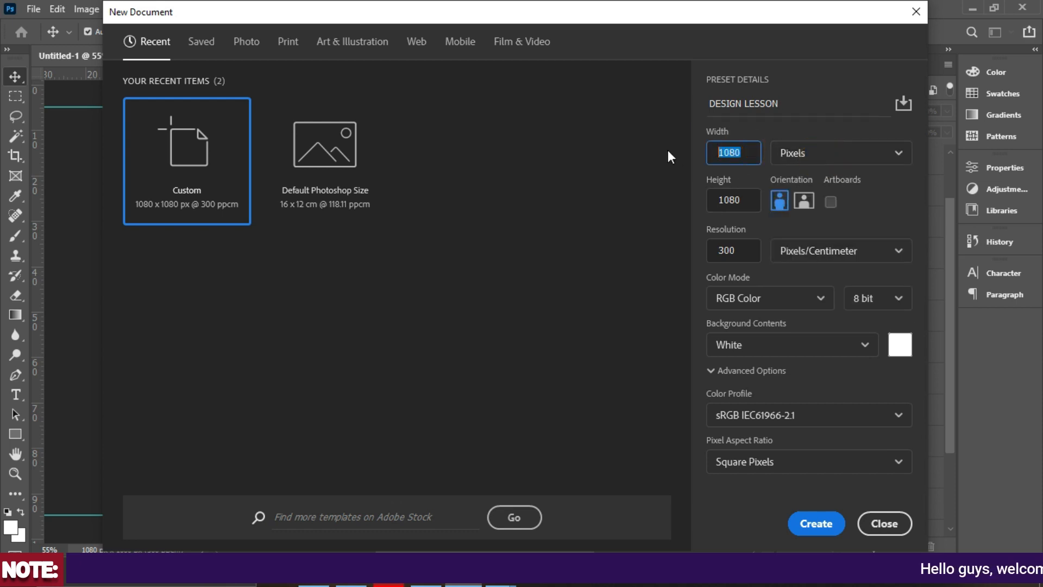
double_click(728, 204)
double_click(730, 250)
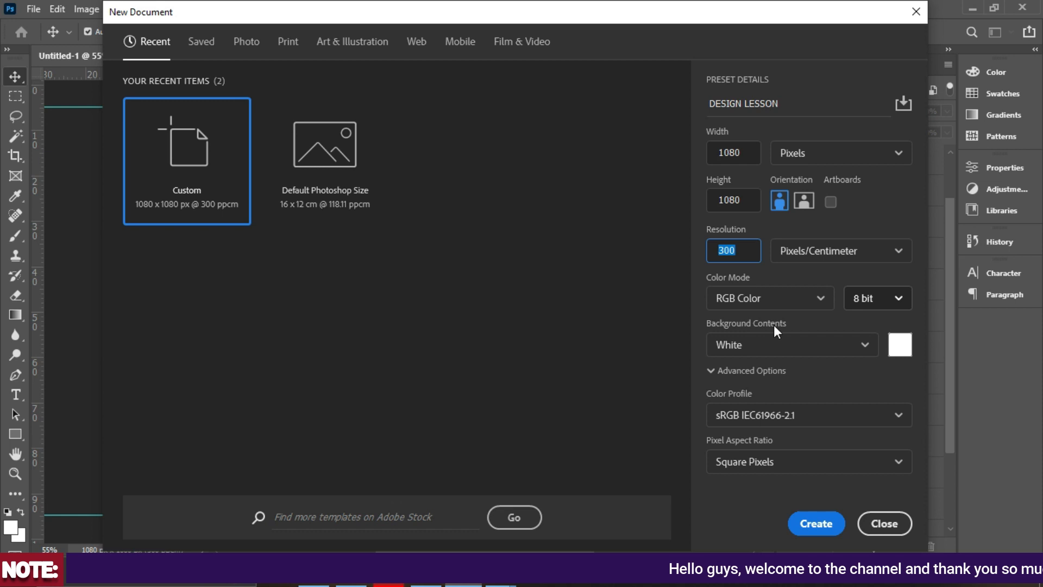
left_click(815, 524)
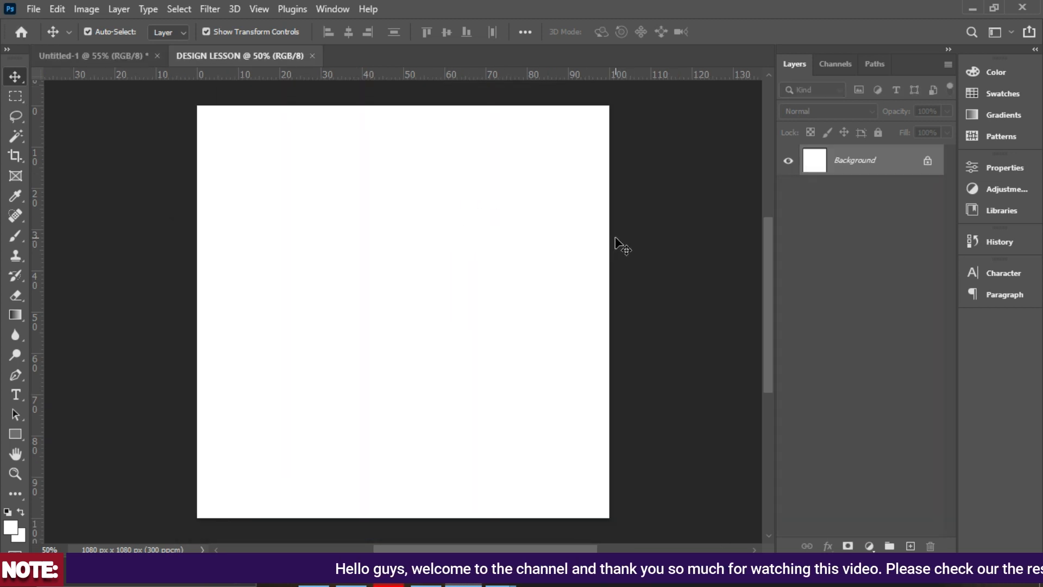
Fit the canvas and drag margin guides to the top, bottom, left and right (91.1%) edges.
key("ctrl")
key("ctrl+0")
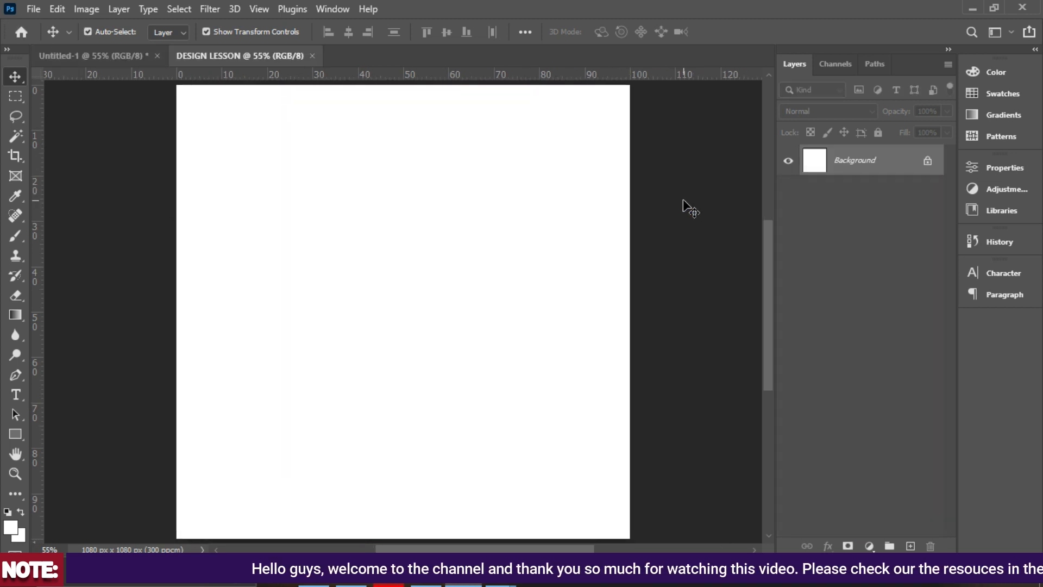
left_click_drag(374, 80, 380, 107)
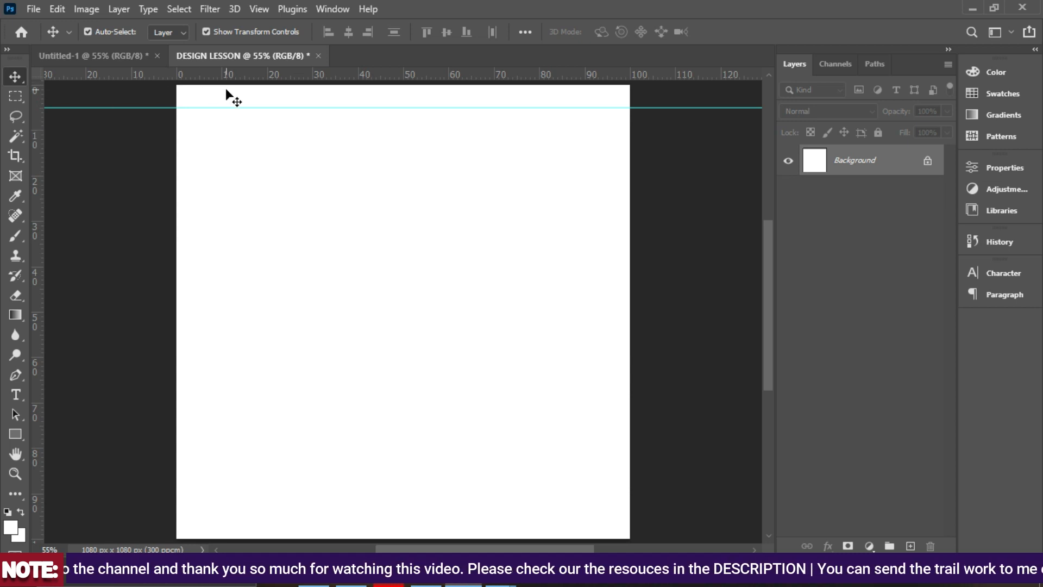
left_click_drag(241, 79, 252, 515)
left_click_drag(36, 300, 244, 298)
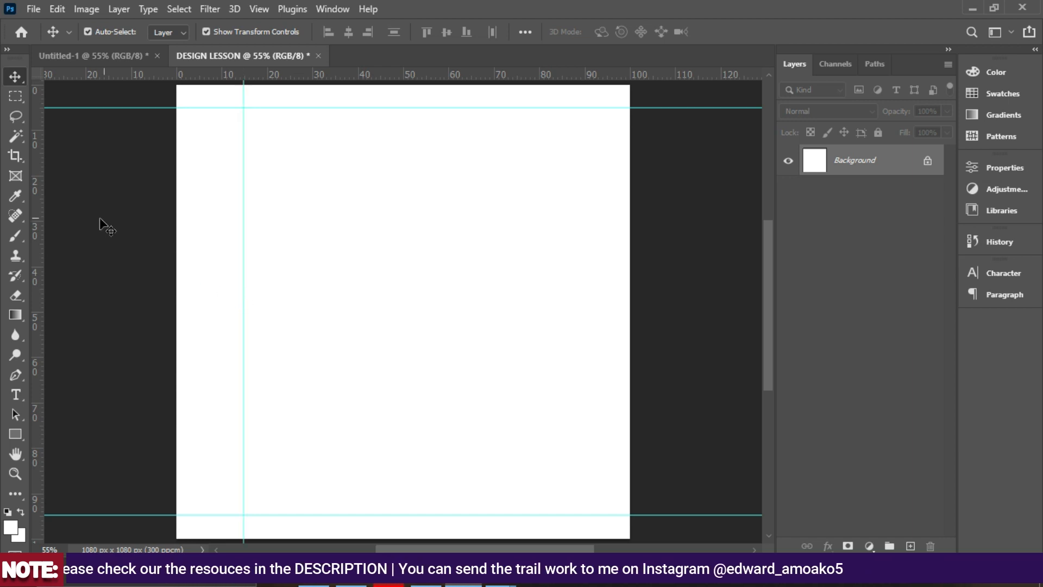
left_click_drag(40, 242, 563, 257)
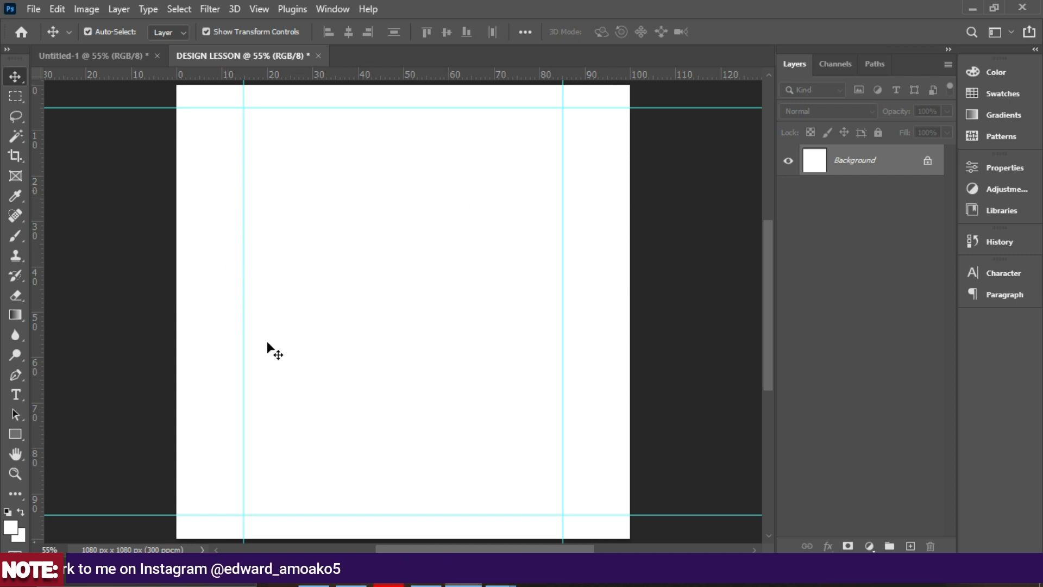
left_click(313, 583)
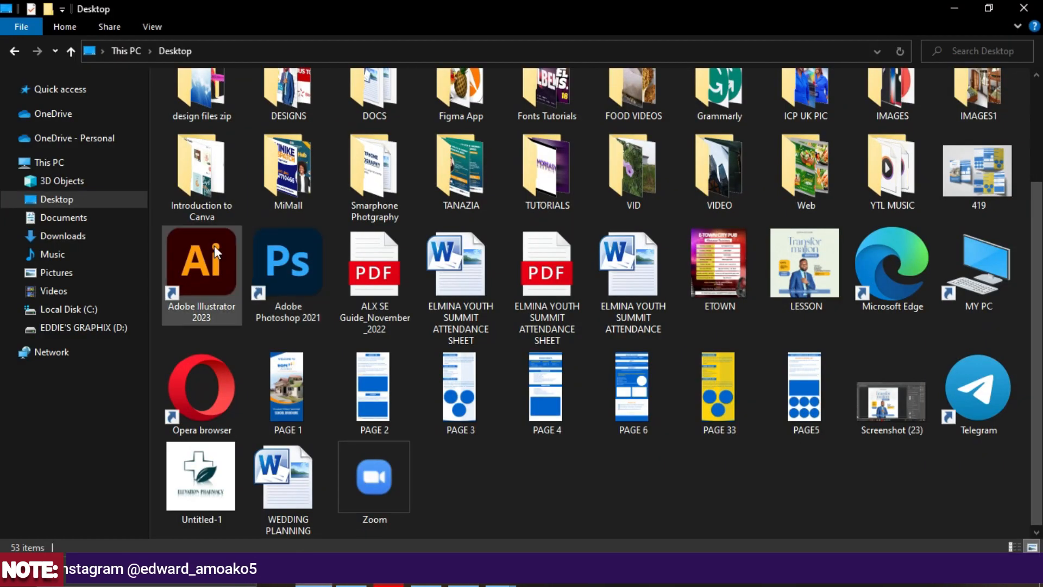
Browse D:\Backgrounds1 and drag the white columns image into the flyer.
left_click(102, 328)
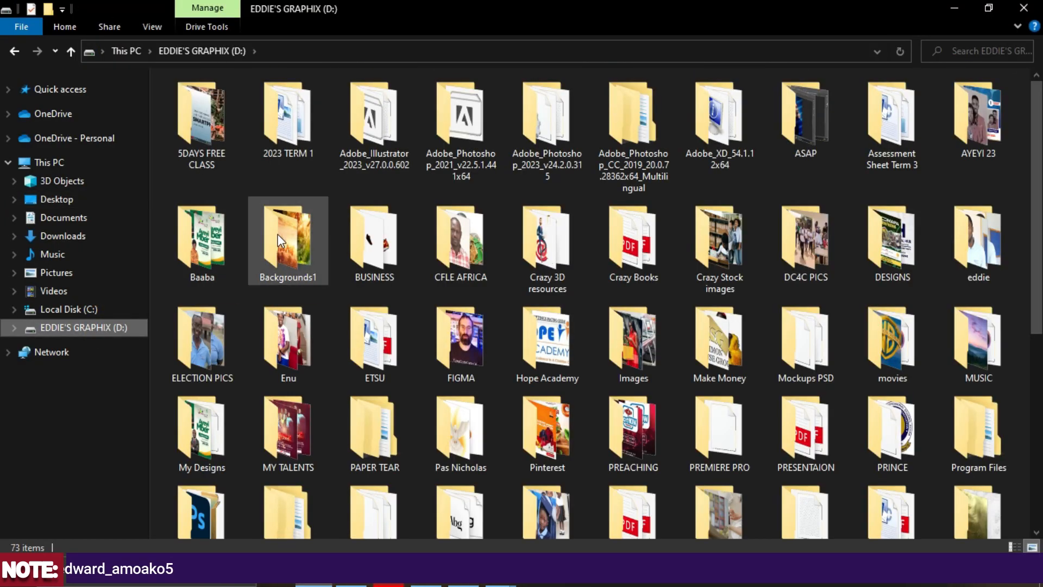
double_click(280, 234)
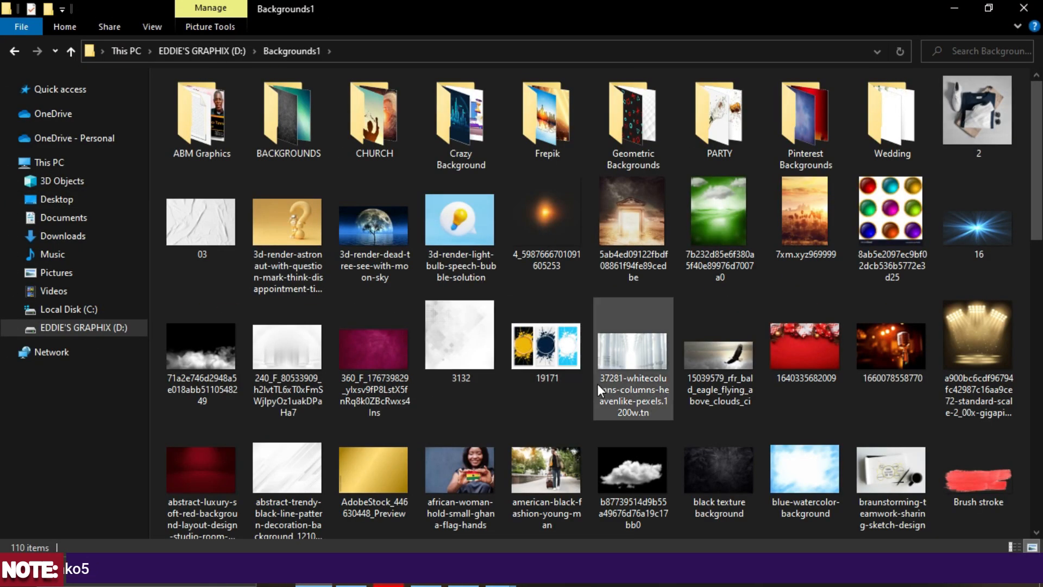
scroll(598, 383, "down", 2)
scroll(822, 355, "down", 4)
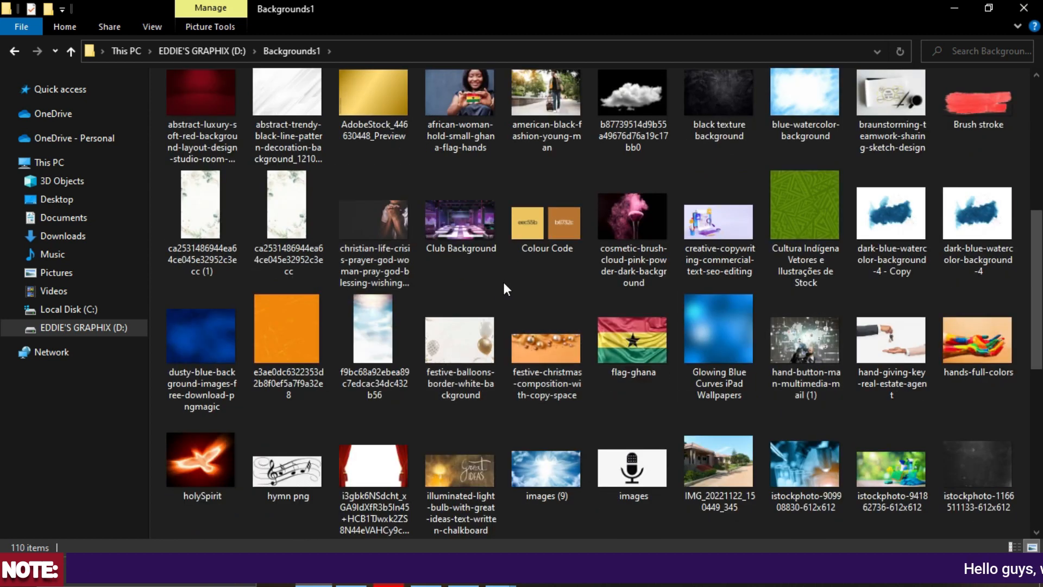
scroll(503, 282, "up", 2)
left_click_drag(306, 125, 414, 235)
Enlarge and centre the columns image across the top, then rasterize its layer.
left_click_drag(396, 337, 435, 313)
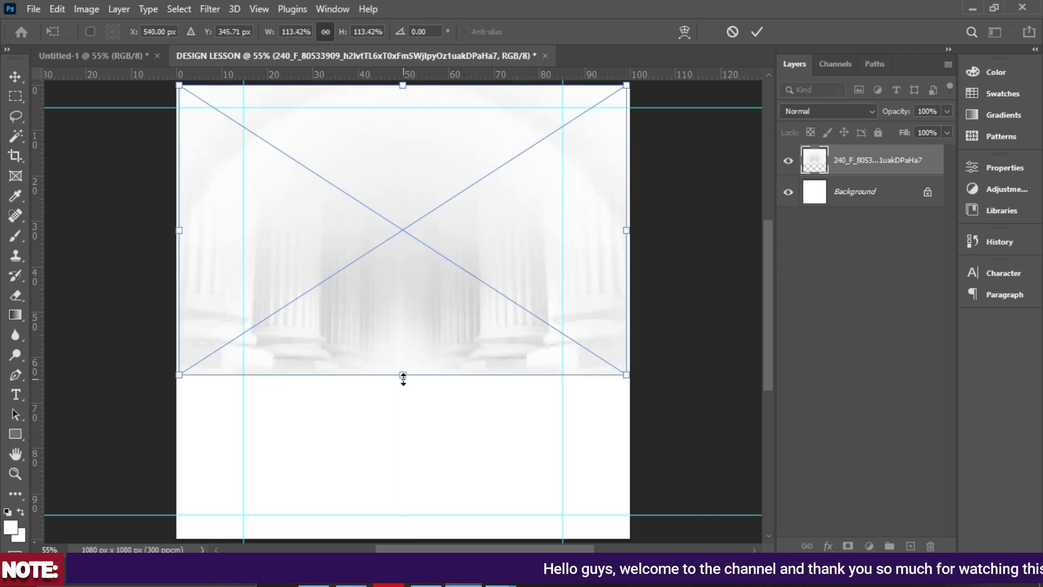
left_click_drag(403, 378, 402, 395)
left_click_drag(401, 341, 406, 313)
double_click(408, 305)
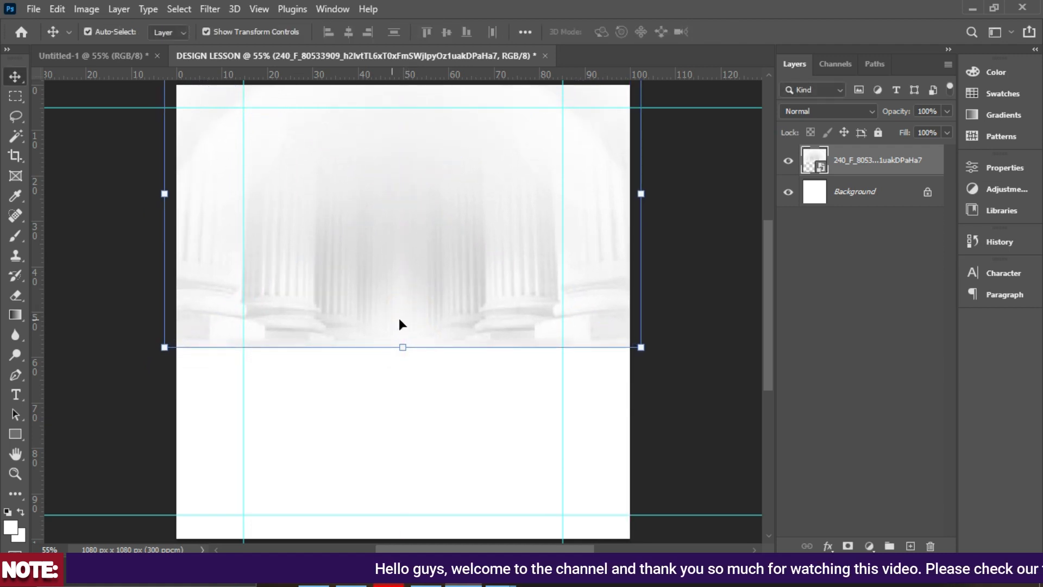
right_click(861, 173)
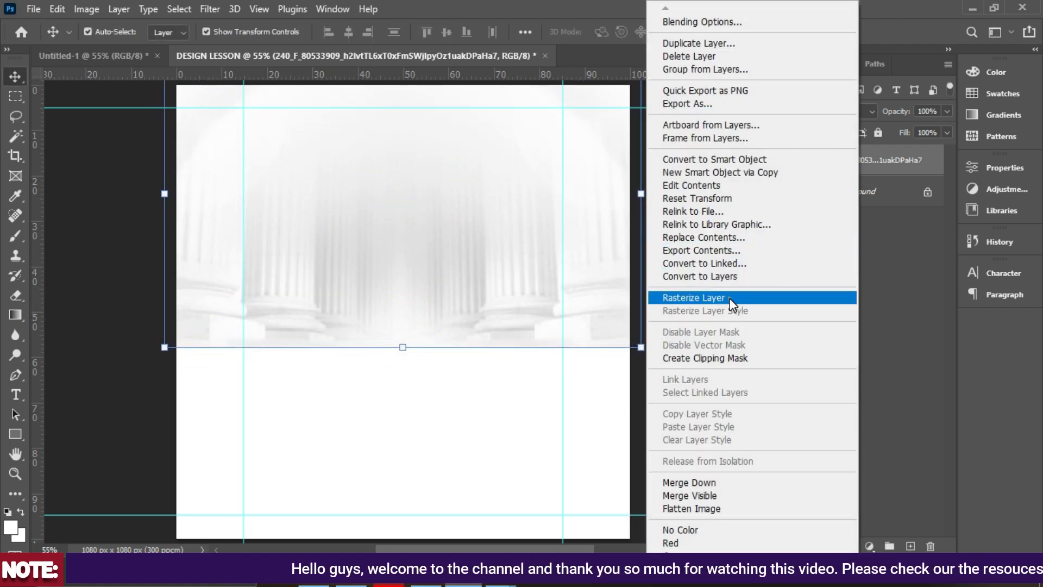
left_click(731, 300)
Erase the columns image's bottom edge and lower the layer opacity to 59%.
left_click(15, 295)
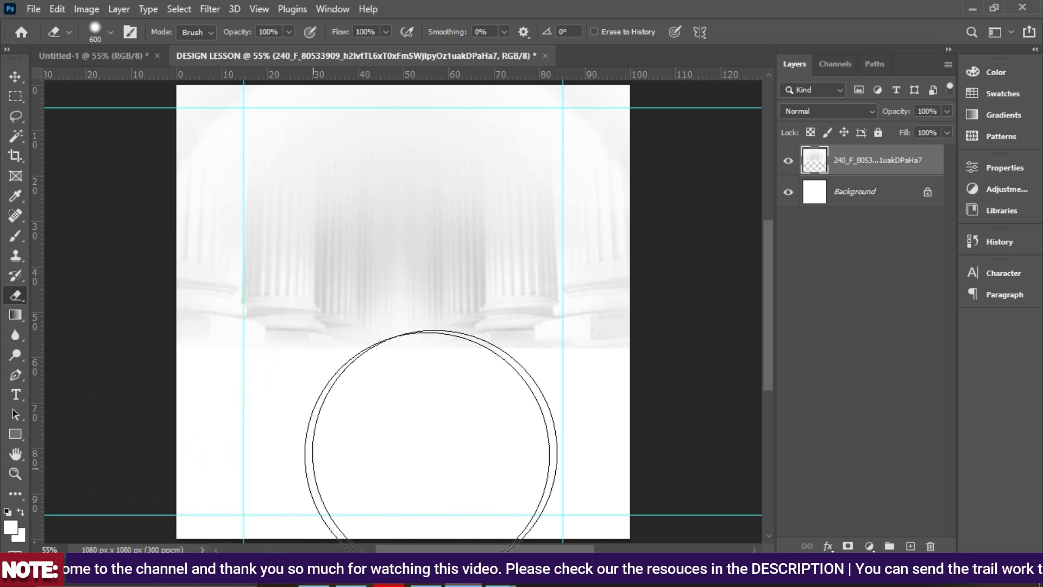
left_click_drag(238, 429, 279, 429)
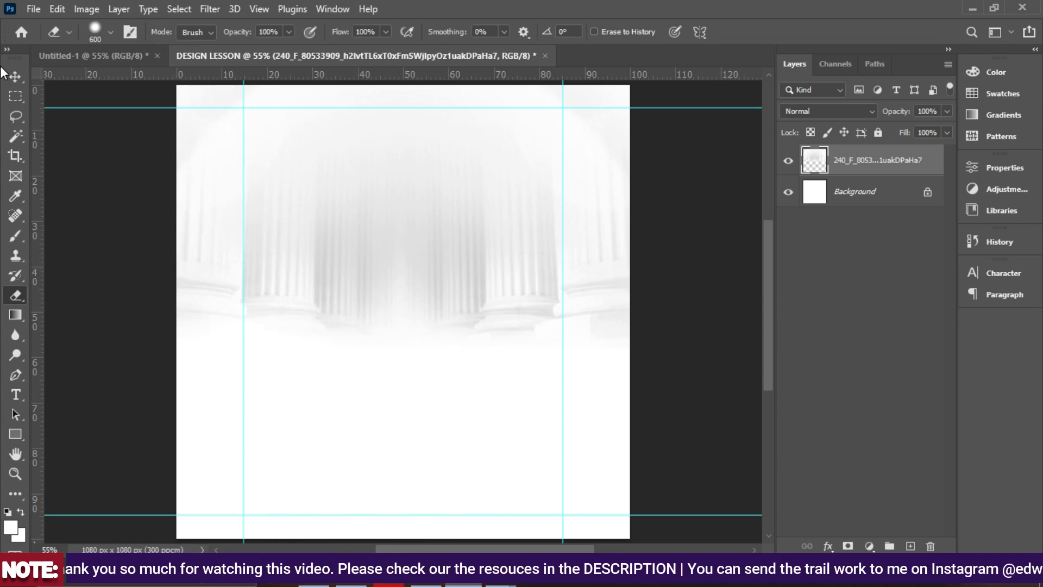
left_click(16, 75)
left_click(946, 112)
left_click(924, 129)
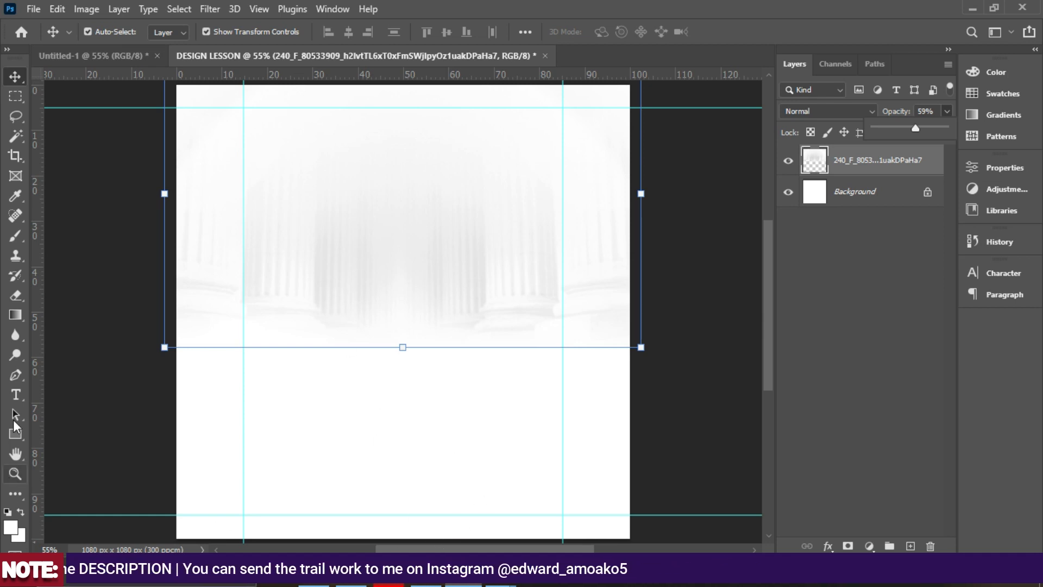
Type black '[NAME OF CHURCH AND LOGO]' text near the top of the flyer.
right_click(15, 394)
key("t")
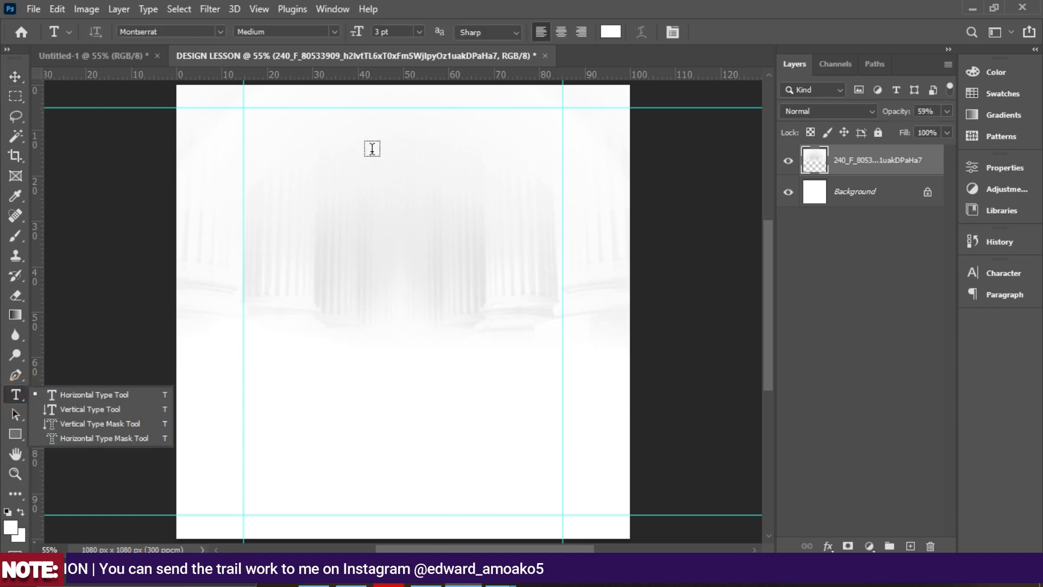
left_click(617, 35)
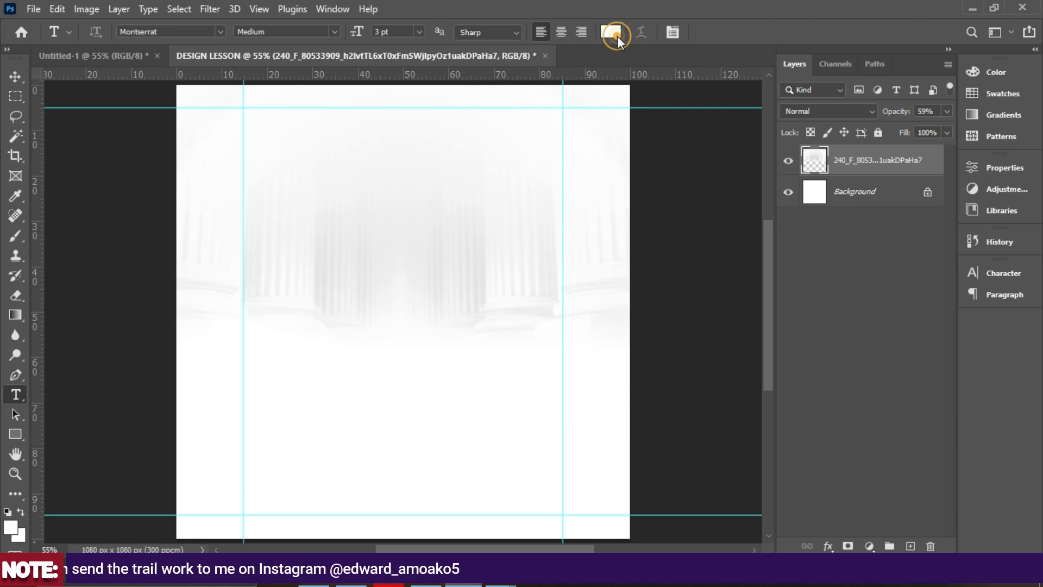
left_click_drag(773, 339, 835, 445)
left_click(980, 234)
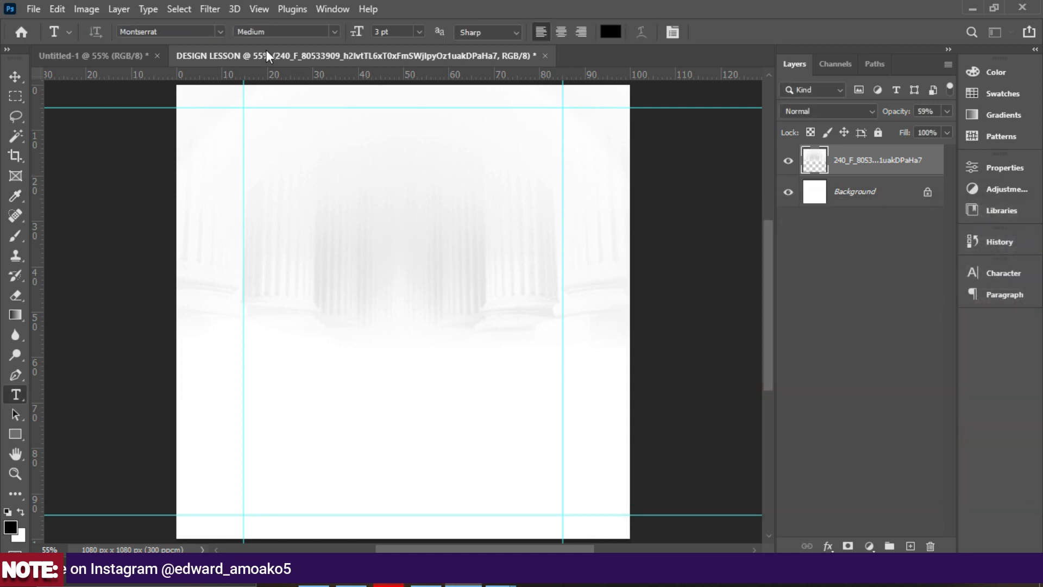
left_click(329, 157)
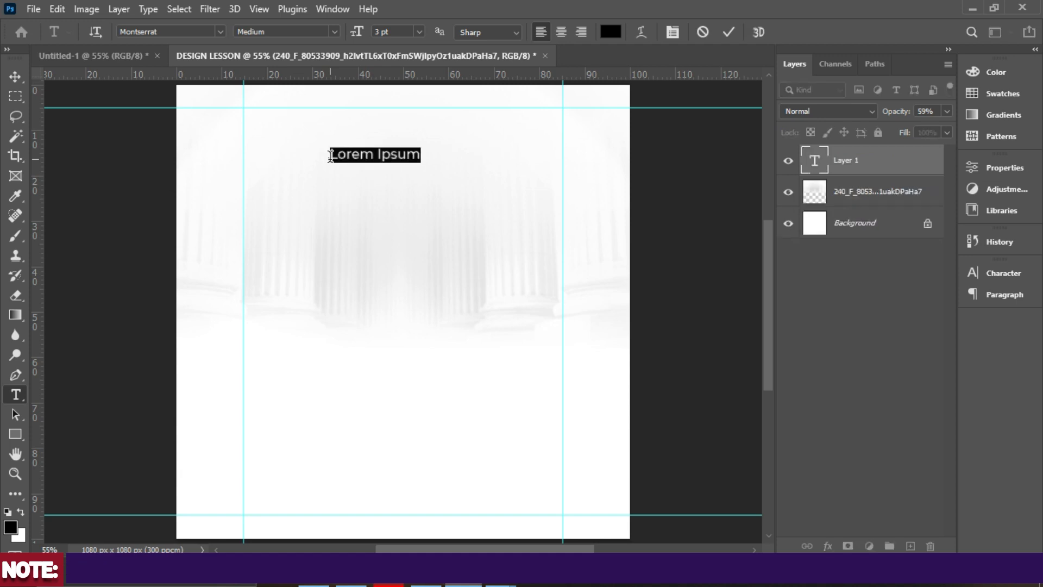
key("BackSpace")
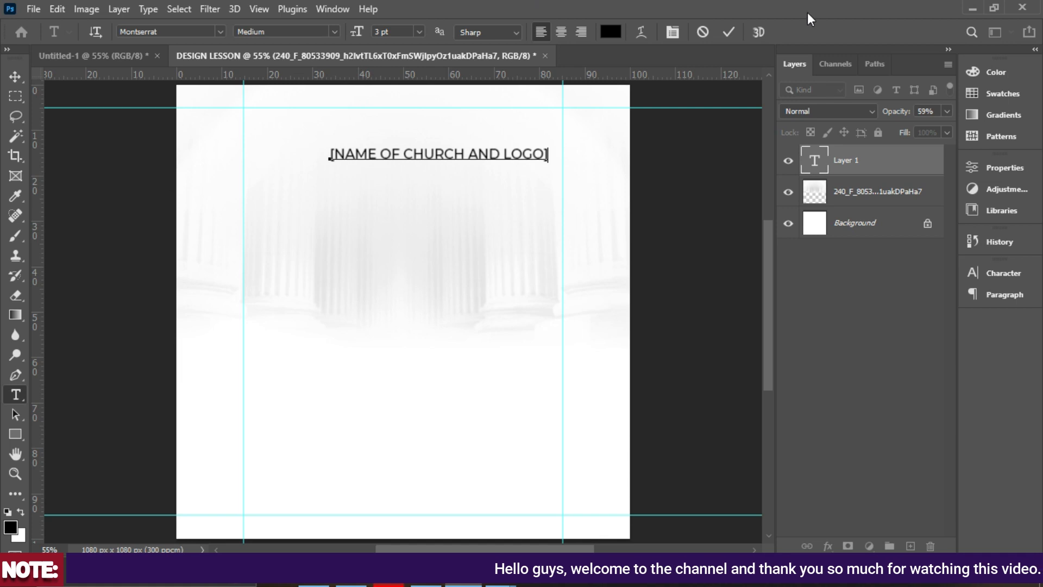
left_click(728, 32)
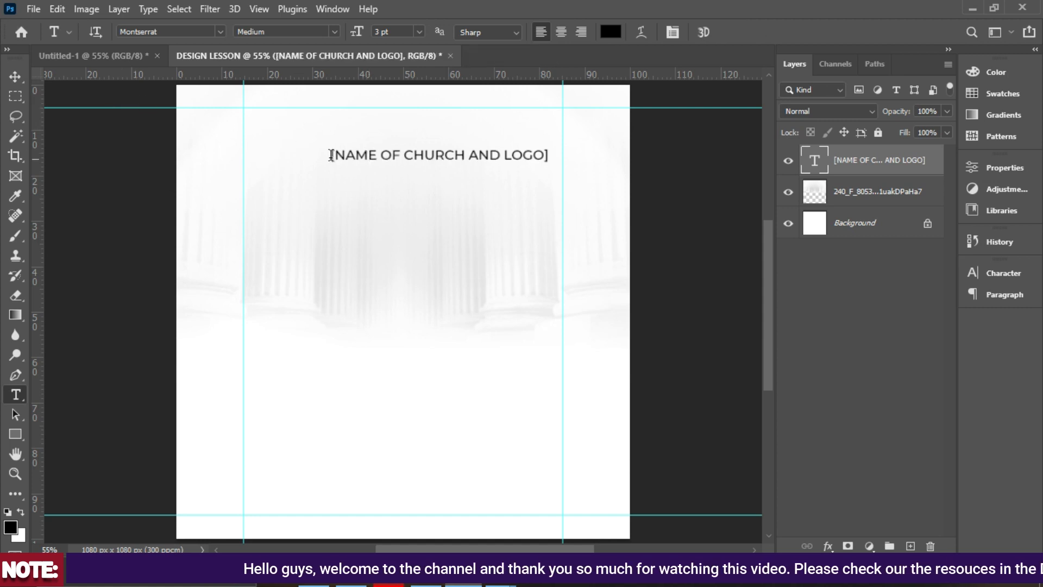
Shrink the church name to about 78%, centre it, and place a duplicate below.
left_click(12, 74)
left_click_drag(419, 157, 383, 124)
left_click_drag(512, 114, 436, 138)
scroll(445, 120, "up", 1)
left_click(434, 131)
double_click(435, 138)
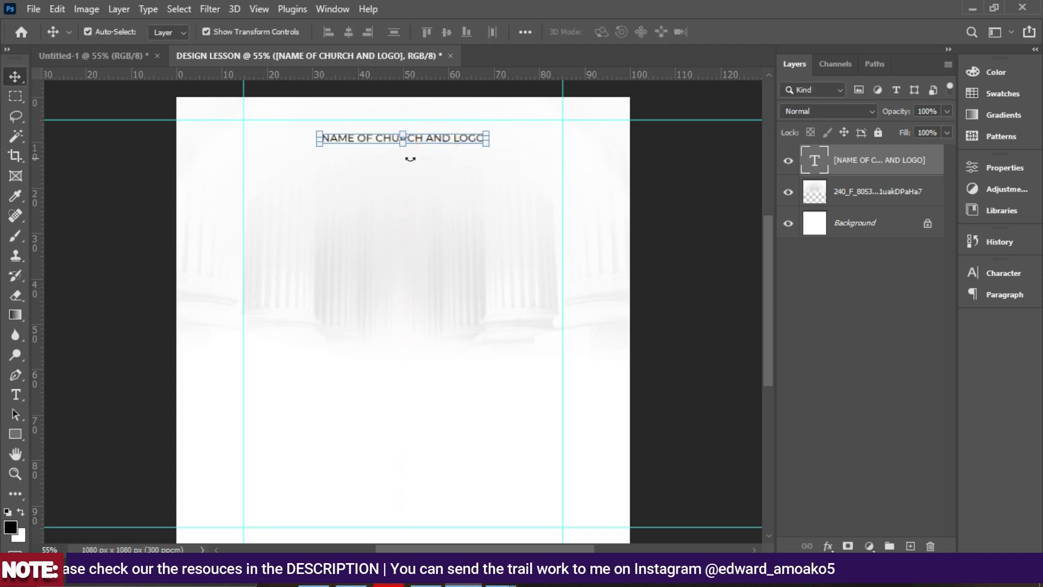
left_click_drag(434, 141, 439, 212)
Change the copied heading to 'Transfor mation' and centre-align its two lines.
double_click(438, 210)
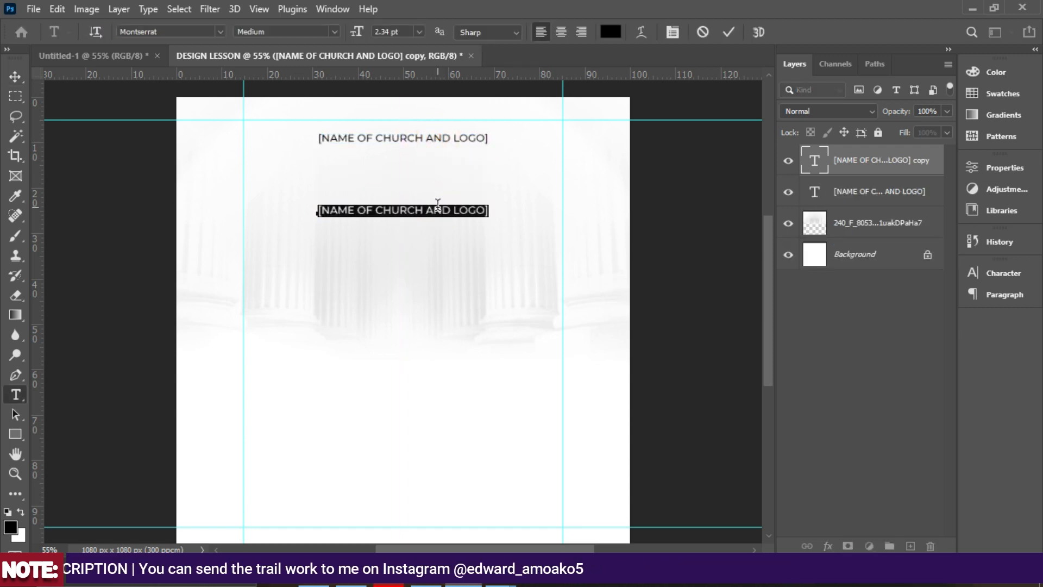
type("Transfor")
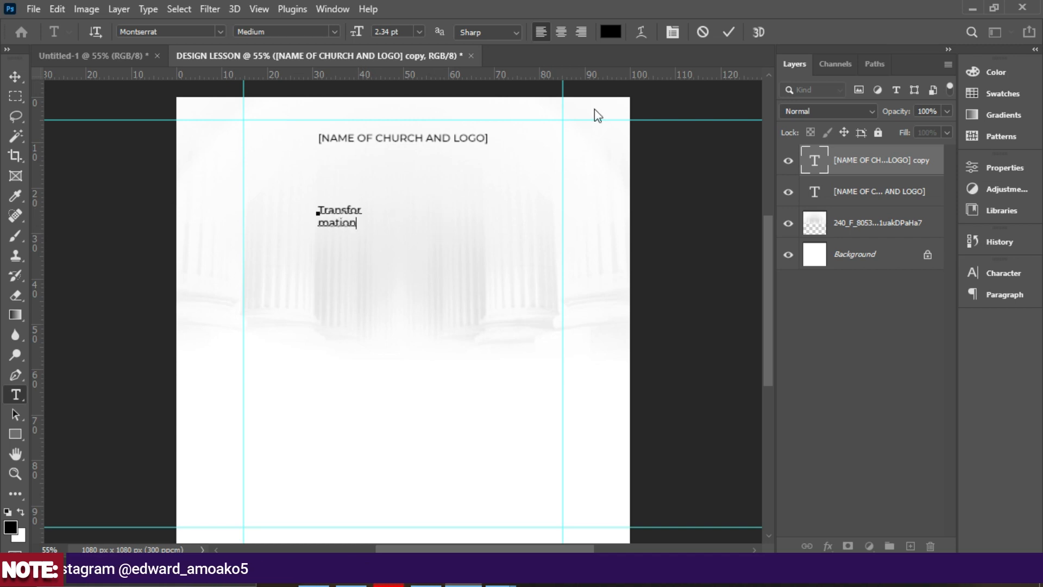
left_click(354, 222)
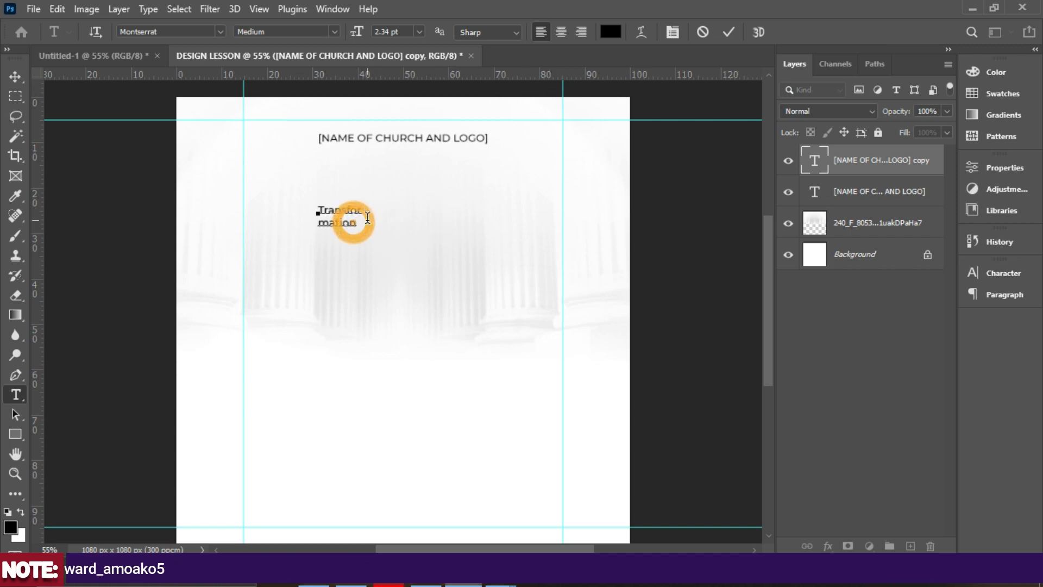
key("ctrl+plus")
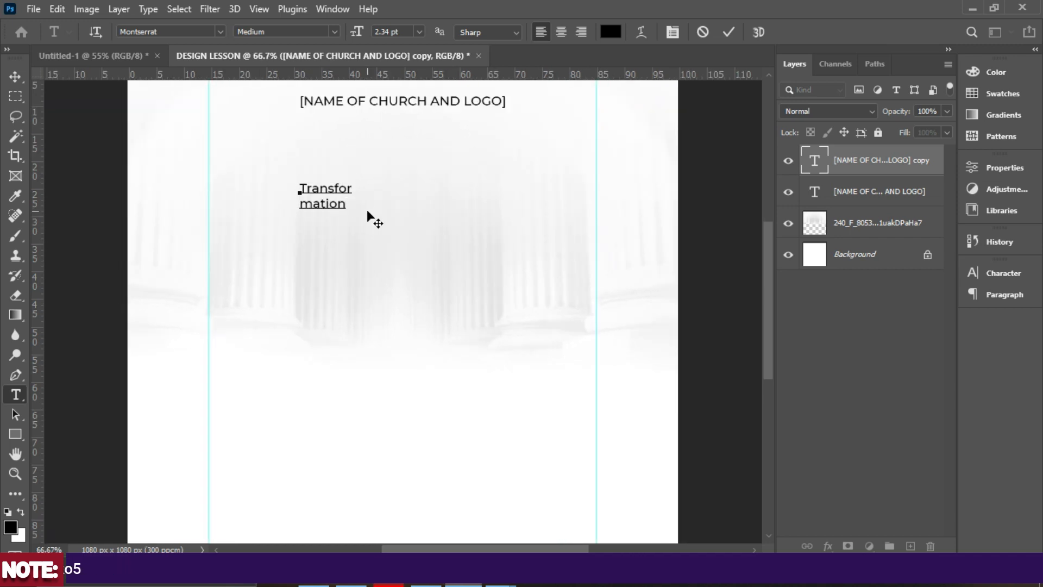
scroll(388, 208, "up", 3)
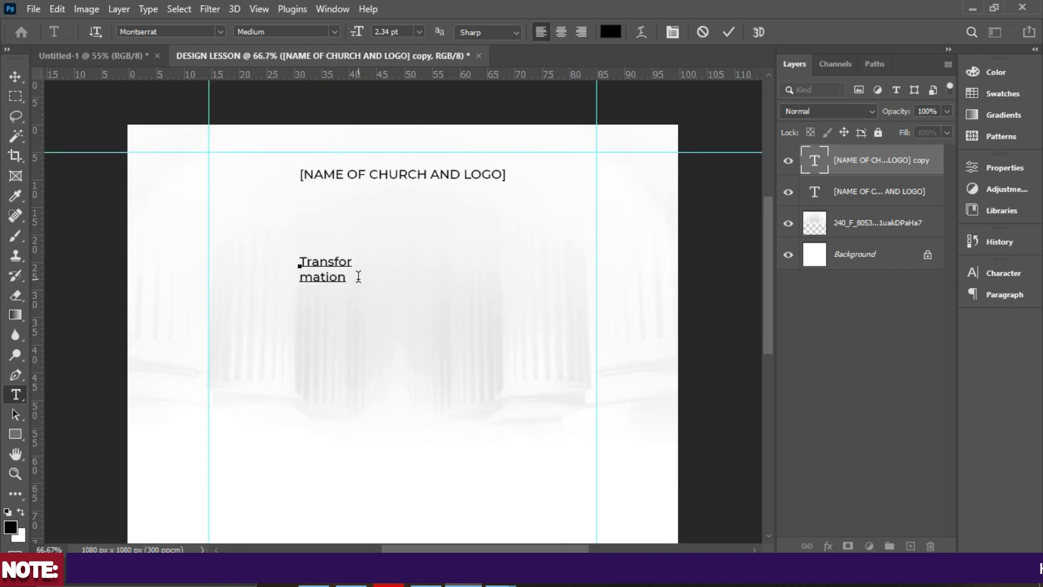
left_click_drag(351, 277, 272, 226)
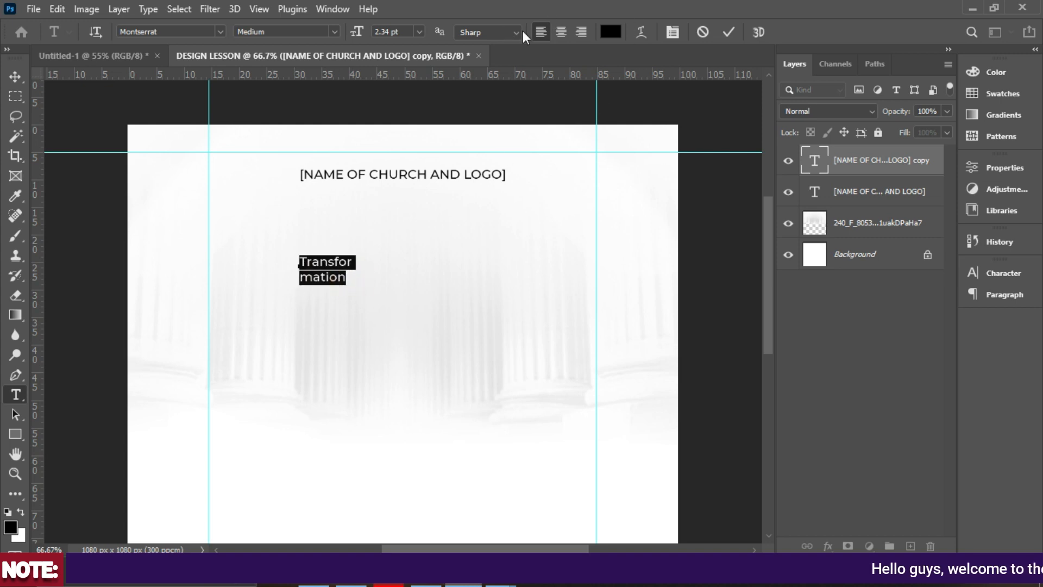
left_click(561, 33)
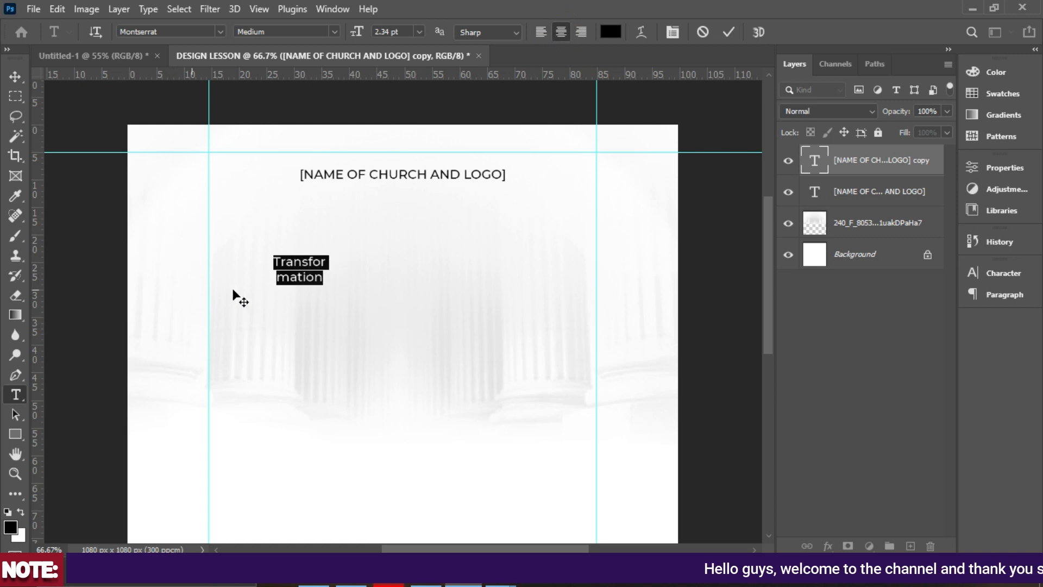
left_click(726, 31)
key("v")
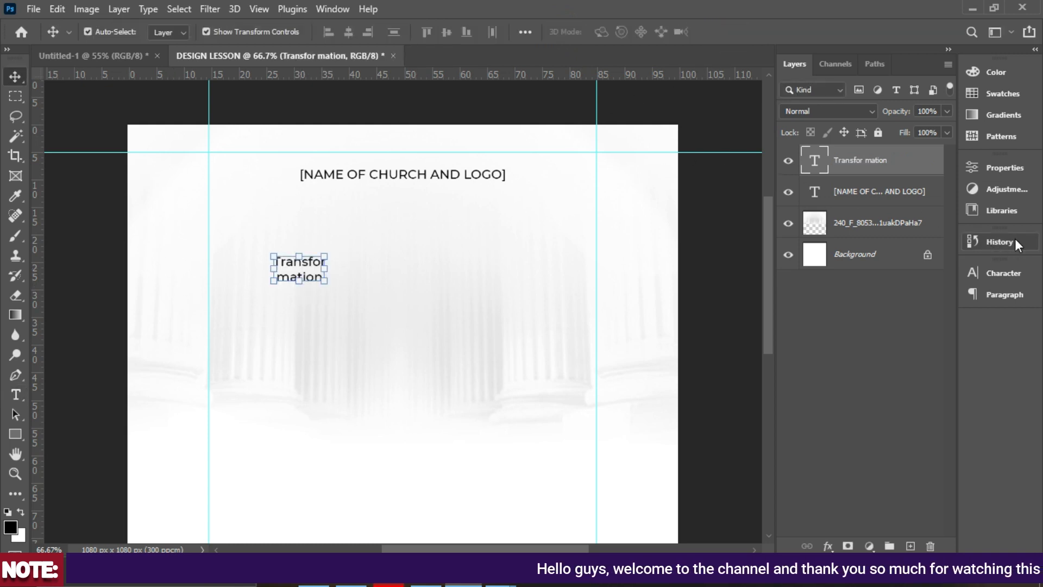
Set the title font to Bizantheum at 12 pt in the Character panel.
left_click(1003, 274)
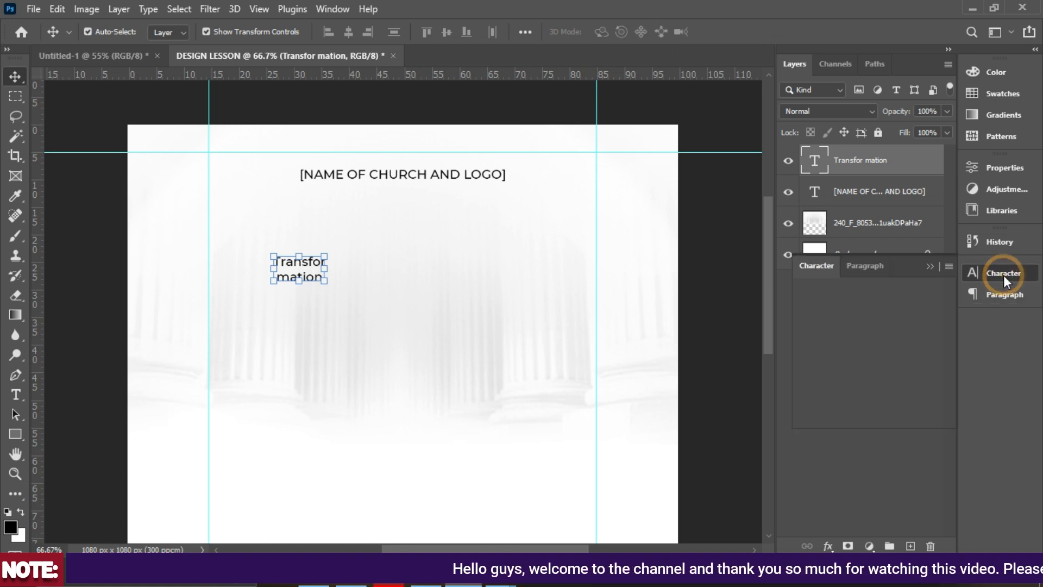
left_click_drag(891, 270, 653, 216)
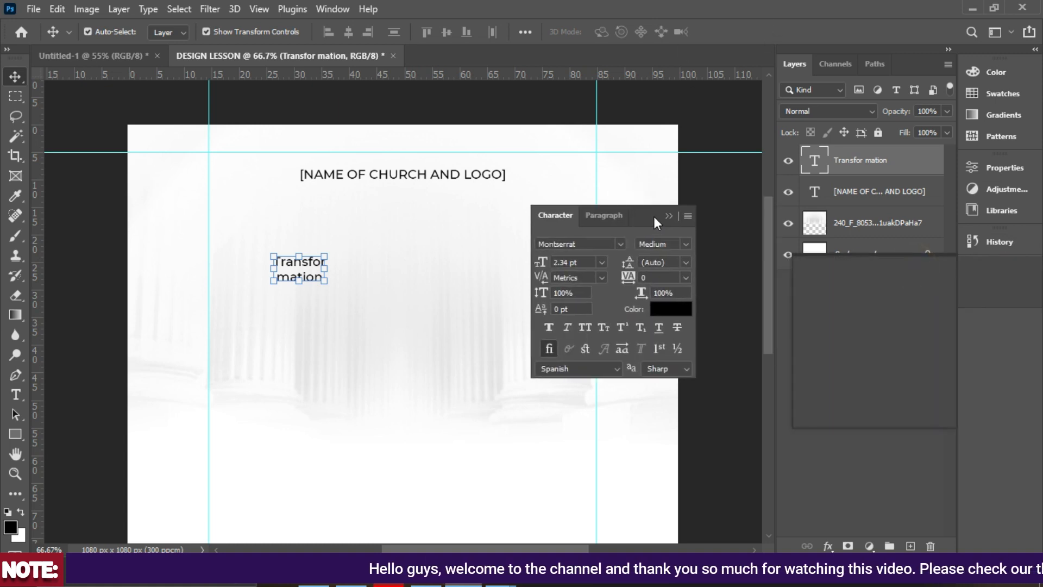
left_click(335, 8)
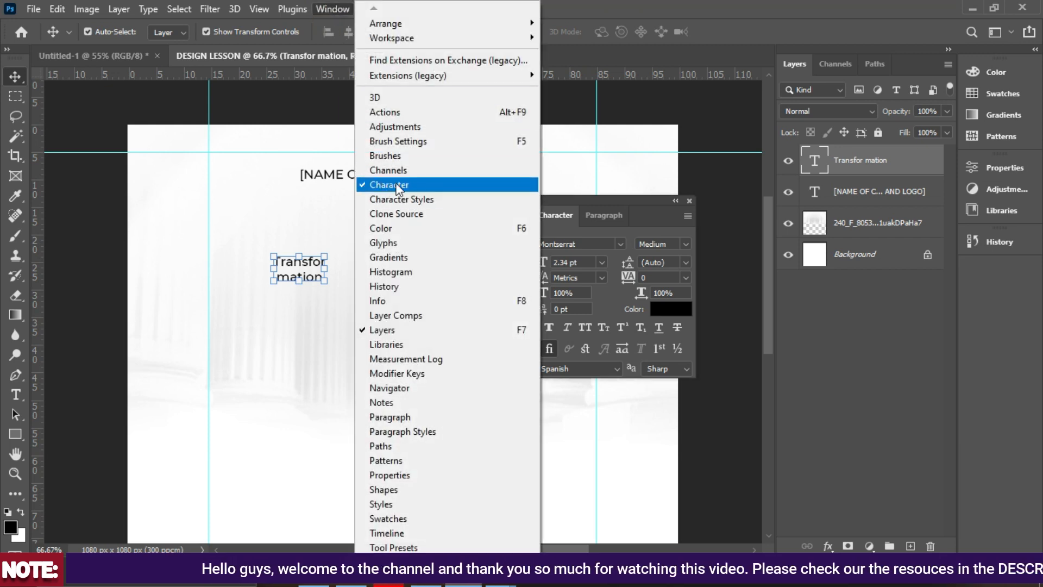
left_click(665, 218)
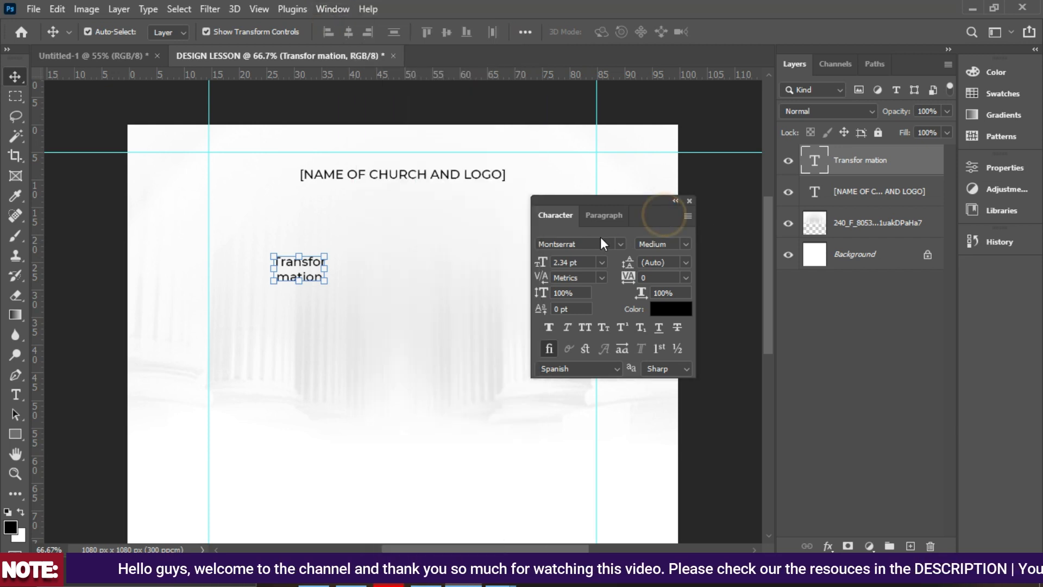
left_click(620, 245)
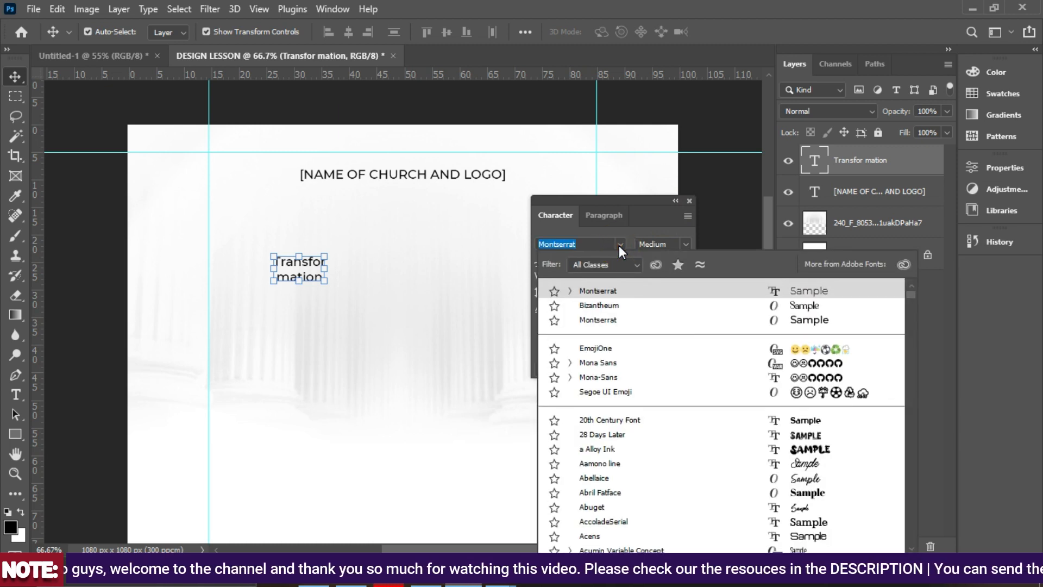
left_click(605, 306)
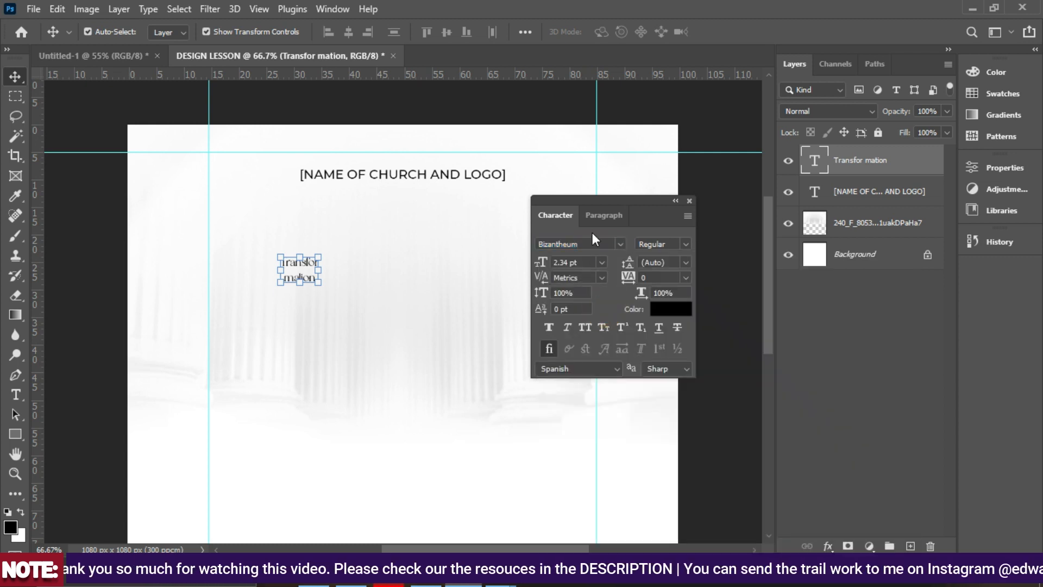
left_click_drag(628, 197, 722, 221)
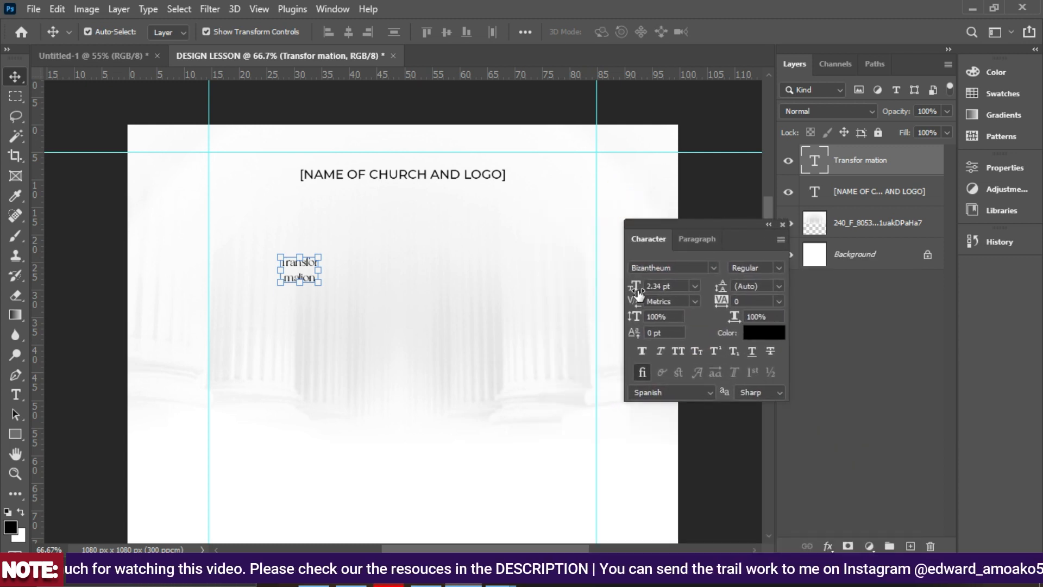
left_click_drag(634, 289, 641, 292)
Centre the title, tighten its leading to 9 pt, and scale it up with Free Transform.
left_click_drag(289, 297, 414, 277)
left_click_drag(726, 289, 721, 287)
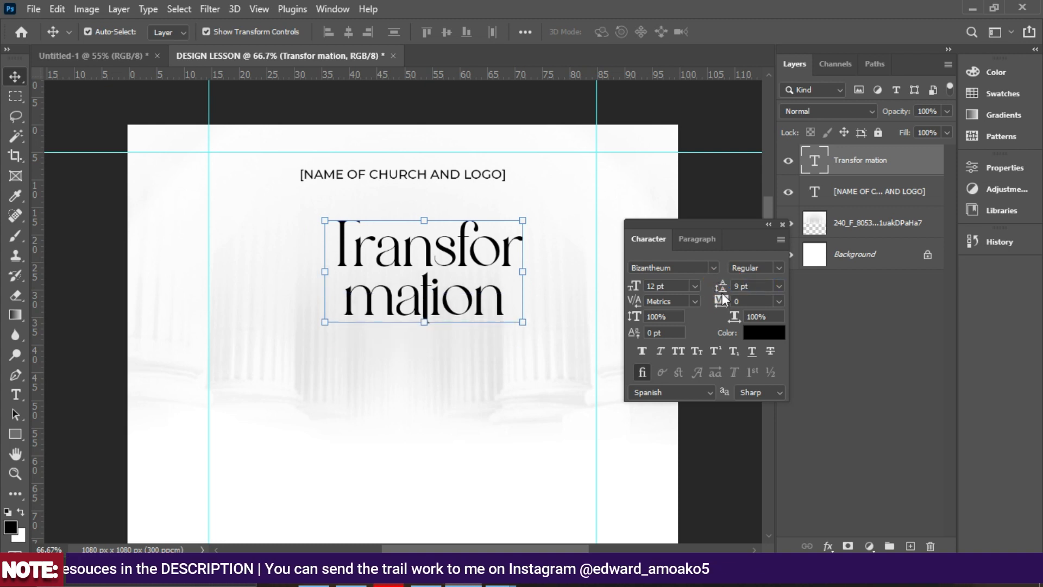
left_click_drag(463, 296, 445, 296)
left_click_drag(406, 329, 410, 399)
left_click_drag(408, 210, 408, 208)
double_click(412, 262)
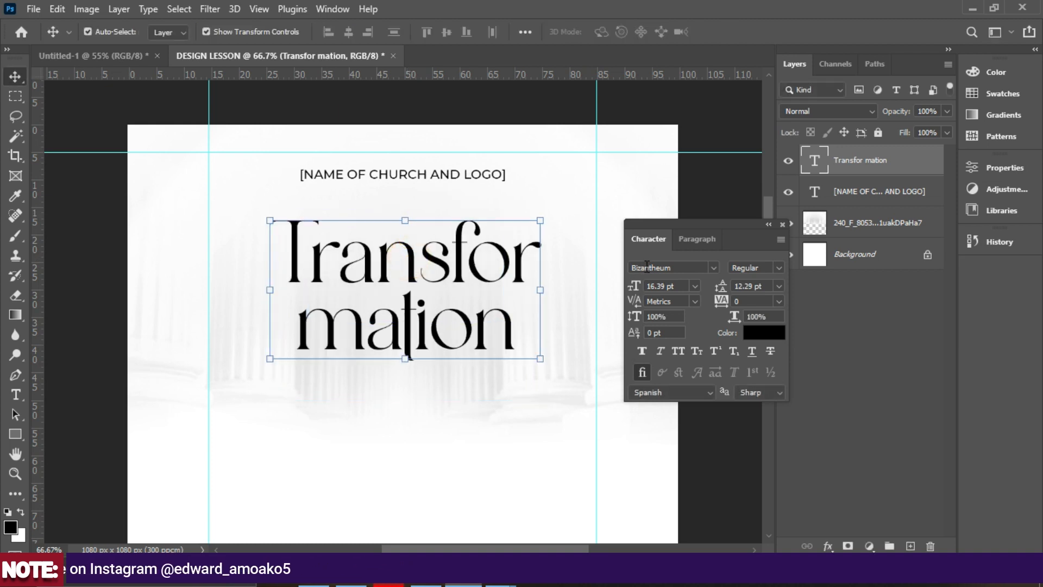
Set the title size to 18 pt, giving 12.29 pt line spacing.
left_click(695, 285)
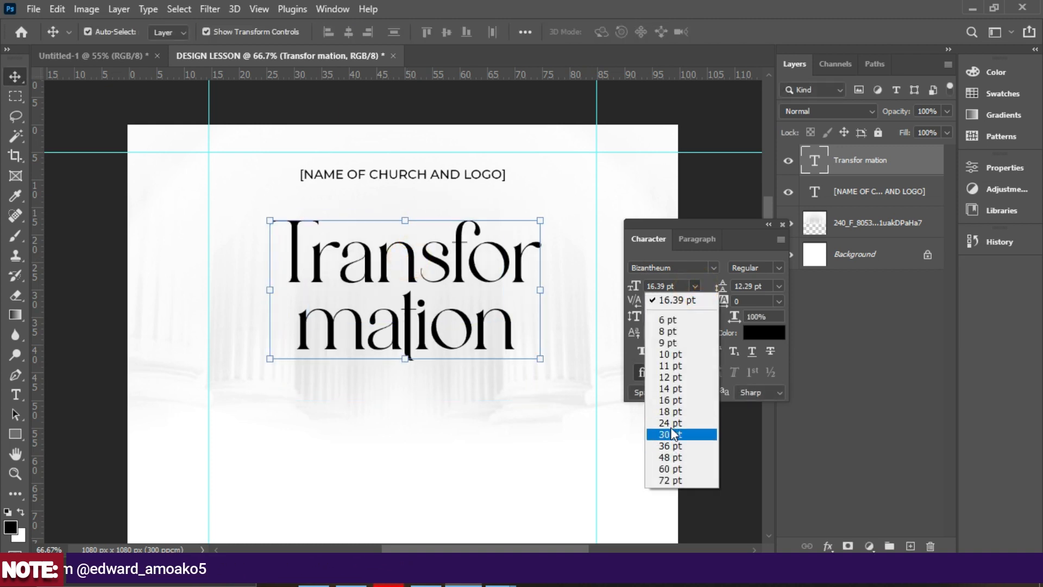
left_click(668, 412)
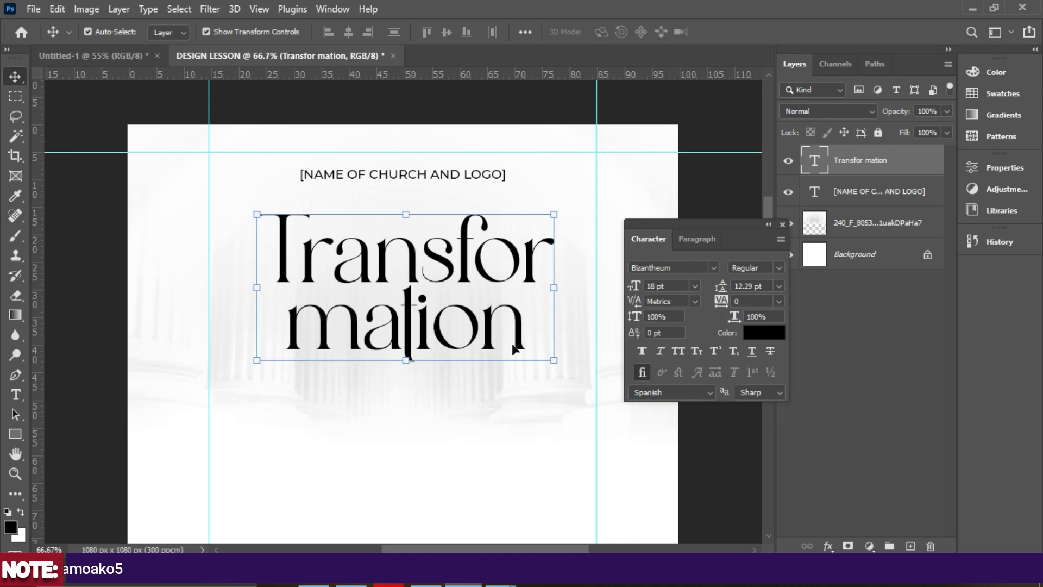
scroll(468, 305, "down", 2)
scroll(469, 306, "down", 2)
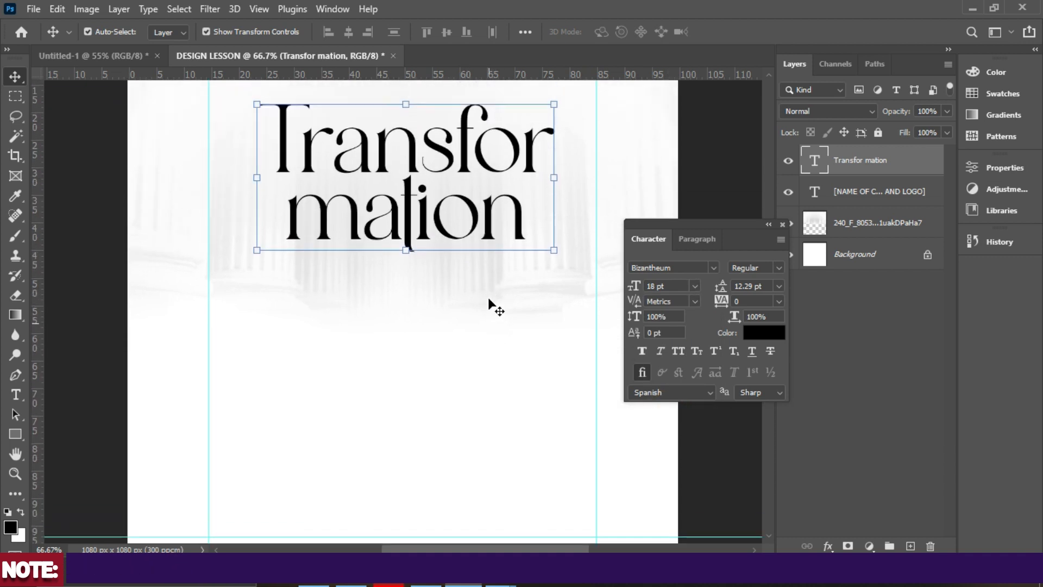
left_click_drag(740, 233, 819, 305)
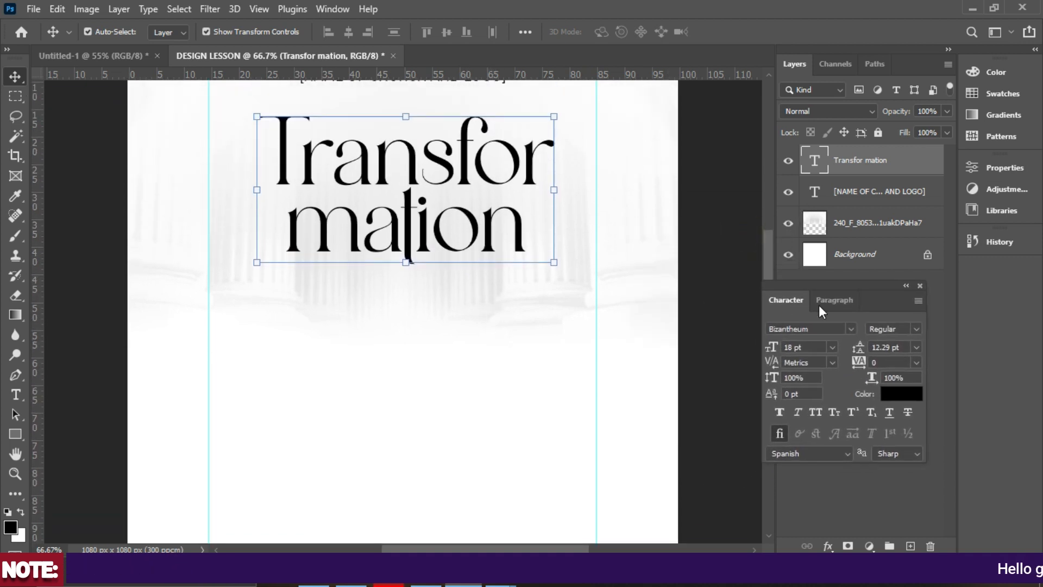
scroll(461, 434, "down", 2)
mouse_move(499, 583)
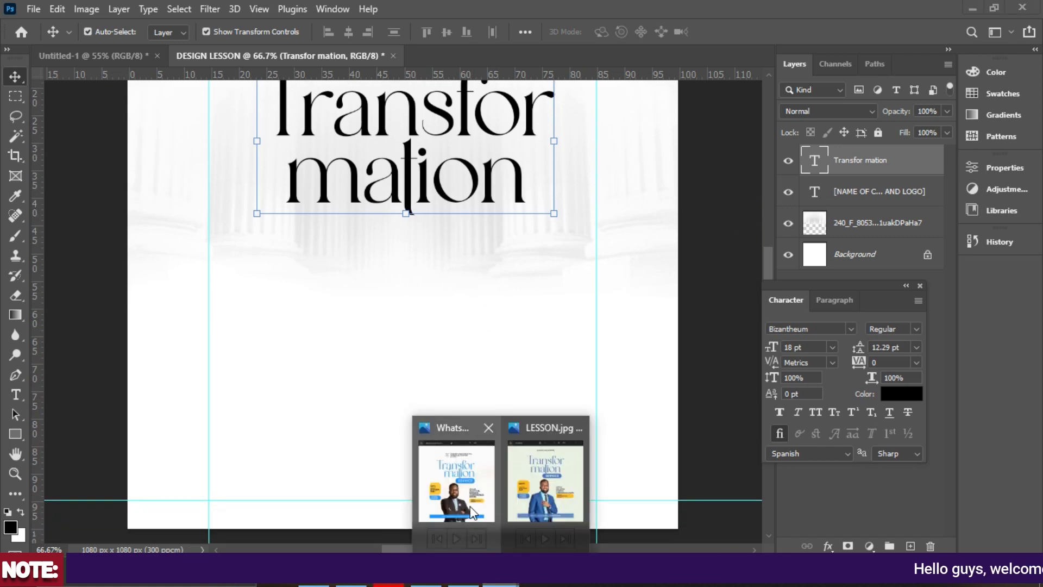
left_click(551, 504)
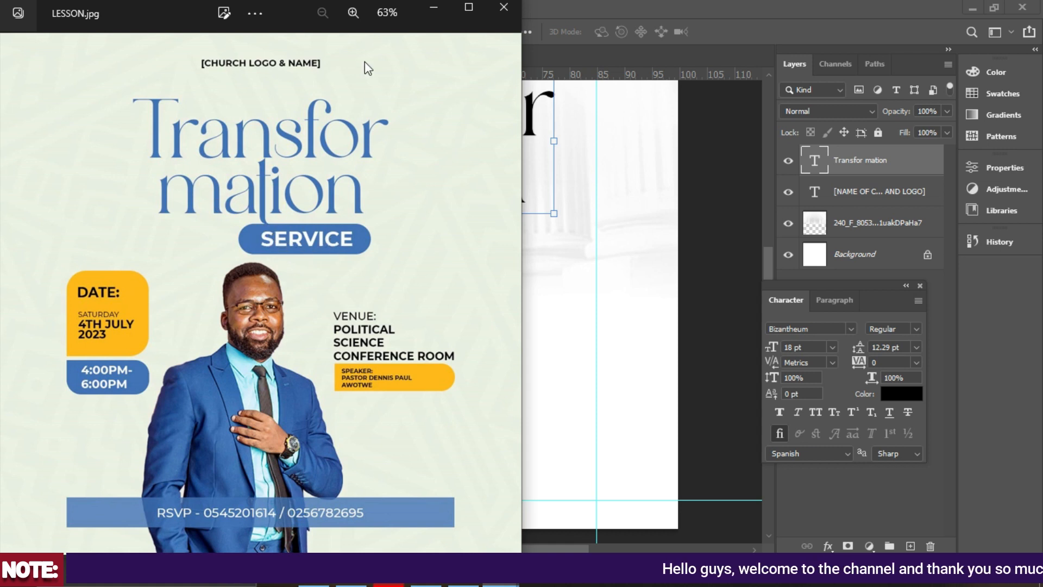
left_click(434, 9)
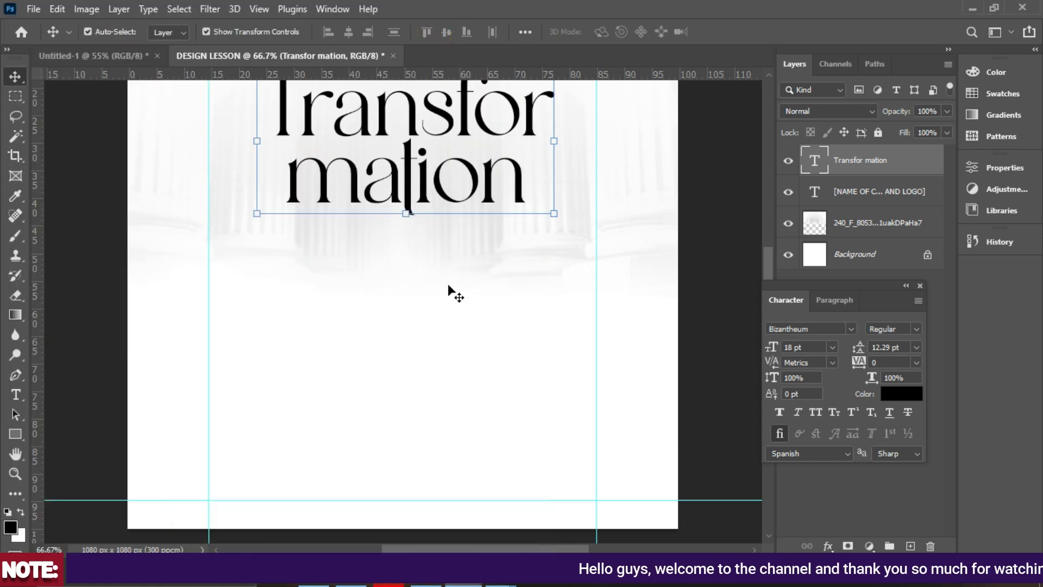
left_click(17, 433)
Draw a rectangle below the title and widen it, comparing against the LESSON.jpg reference.
left_click_drag(416, 215, 549, 274)
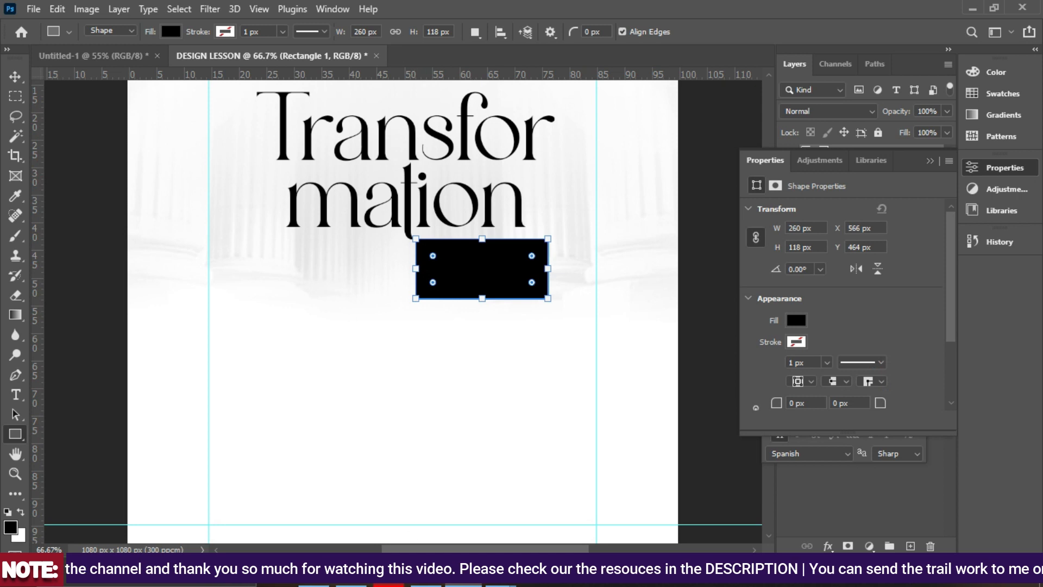
mouse_move(498, 584)
left_click(522, 508)
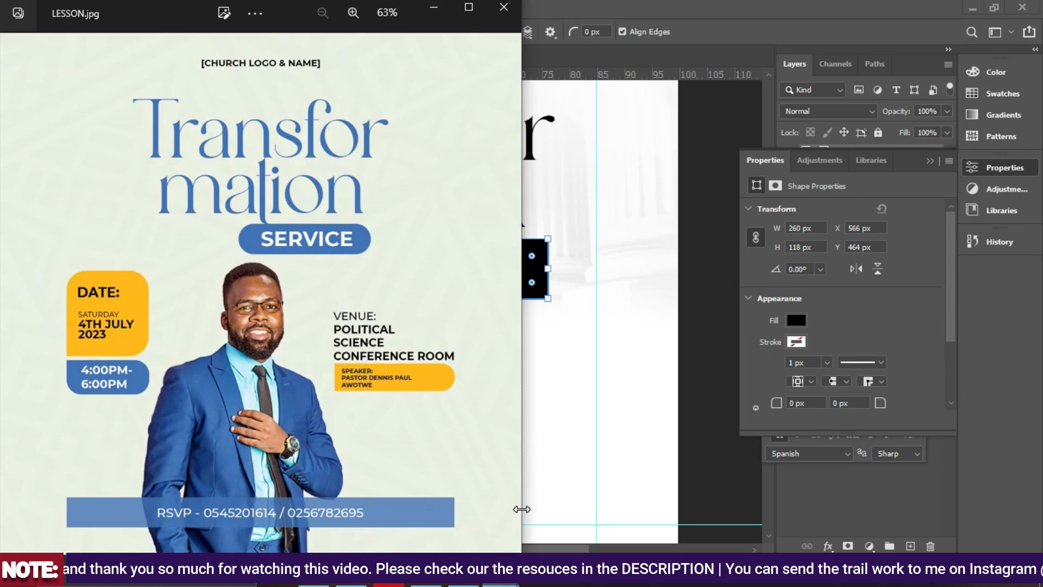
mouse_move(498, 583)
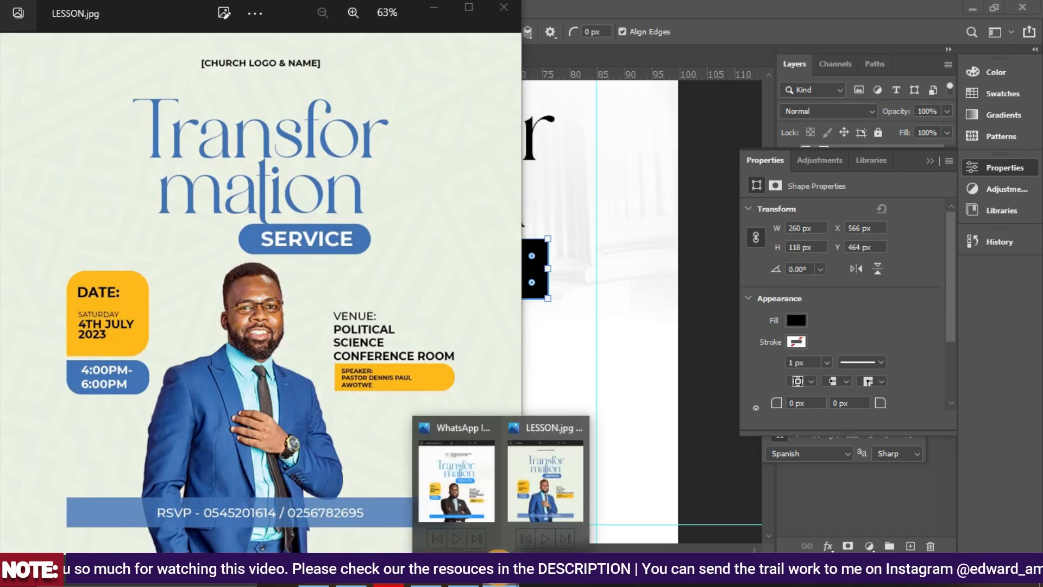
left_click(463, 569)
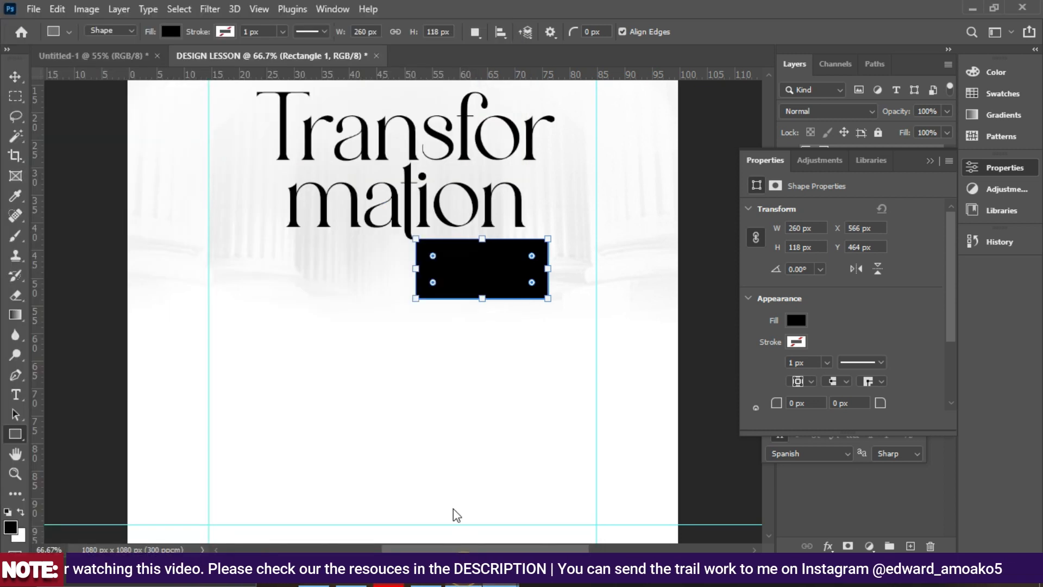
left_click_drag(416, 268, 398, 274)
mouse_move(547, 268)
left_mouse_down()
mouse_move(532, 272)
mouse_move(558, 272)
left_mouse_up()
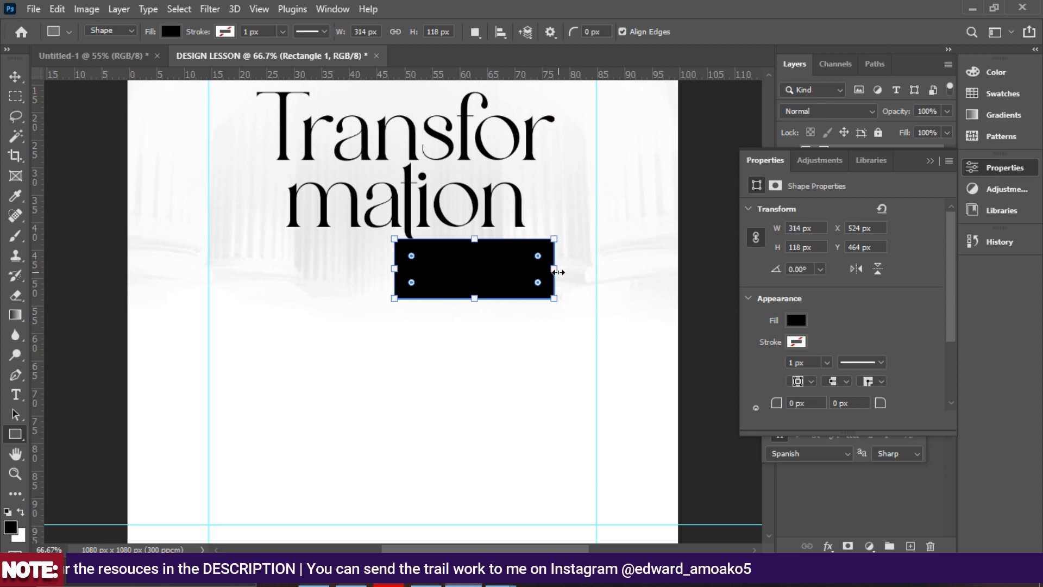
Round the rectangle into a 323 × 97 px pill with linked 48.5 px corners.
scroll(773, 361, "down", 3)
left_click_drag(776, 362, 686, 371)
left_click(755, 374)
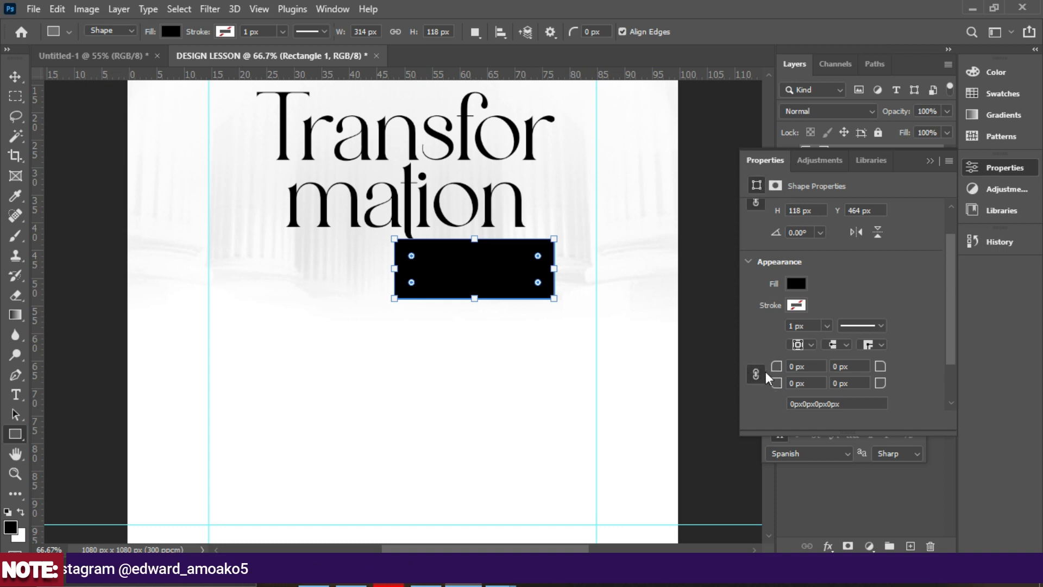
scroll(778, 285, "down", 2)
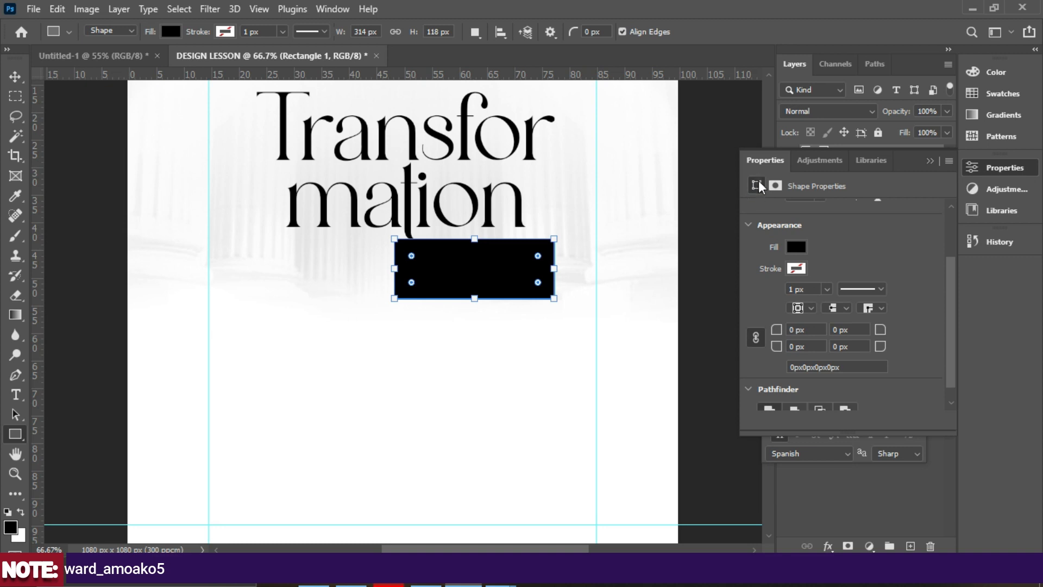
left_click_drag(781, 351, 862, 346)
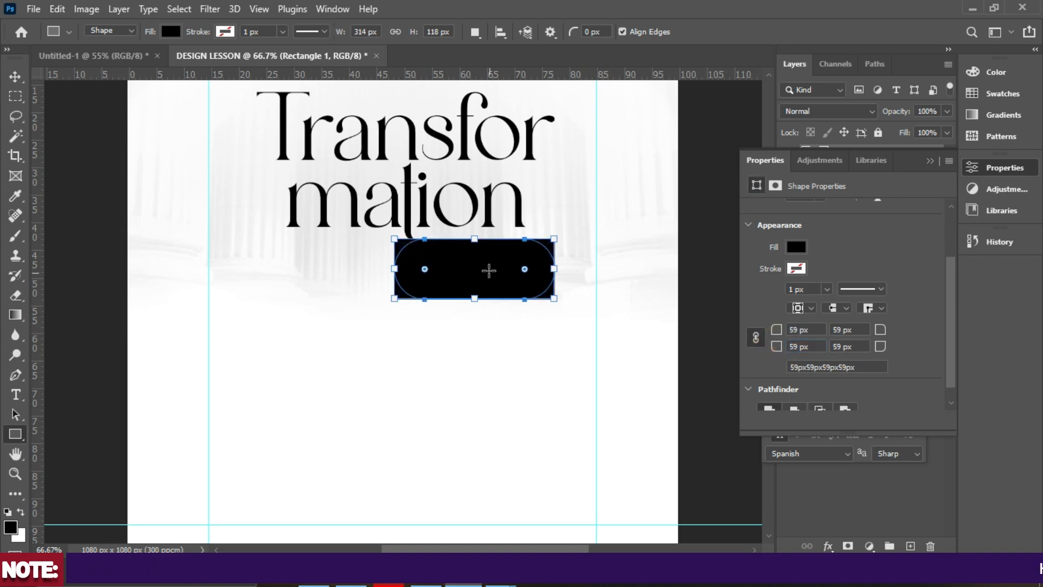
left_click_drag(474, 296, 474, 288)
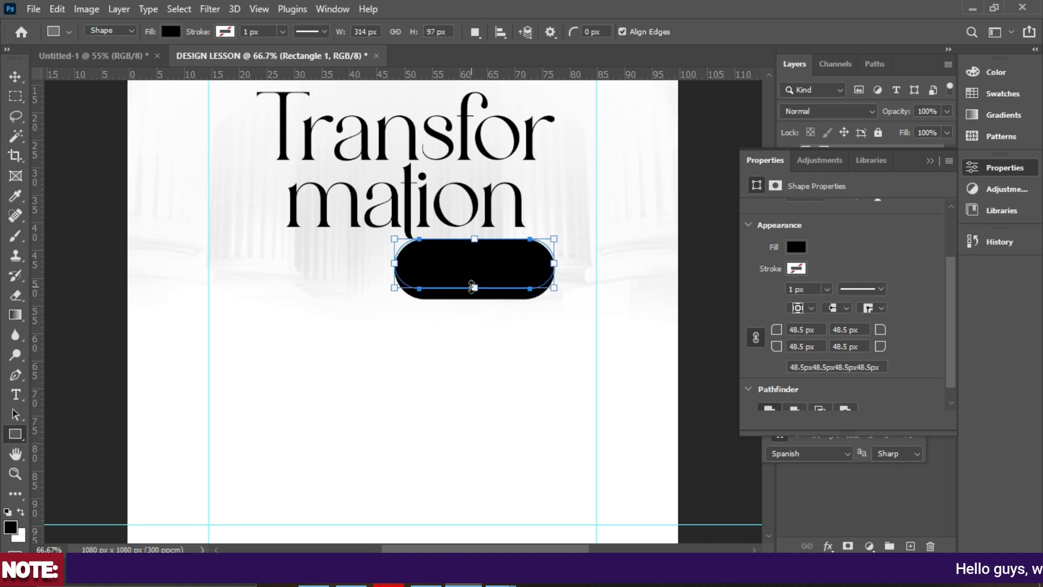
left_click_drag(393, 263, 390, 264)
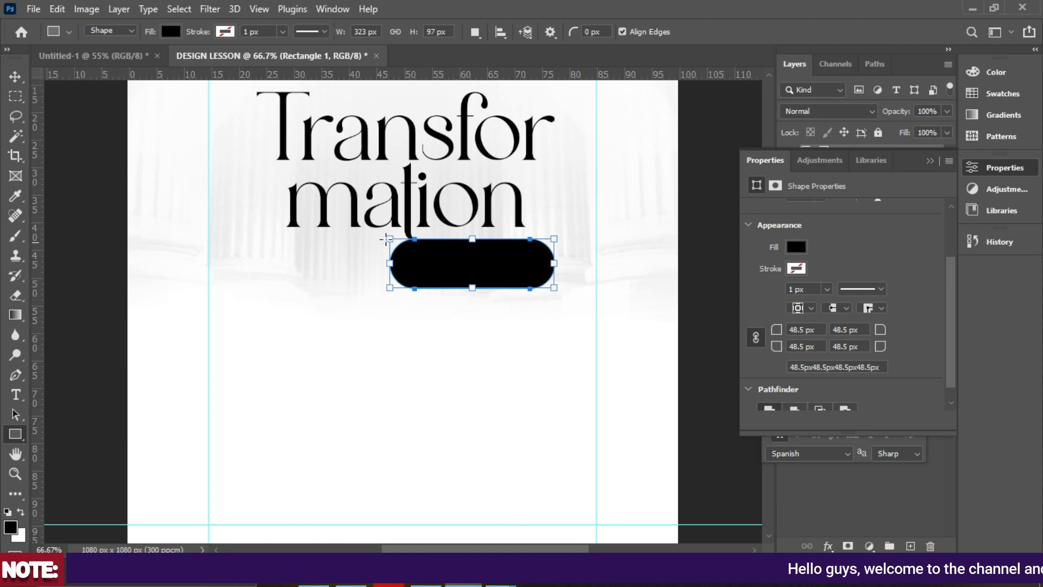
Dock the Character panel beside the layers and select the faded background image layer.
left_click(15, 77)
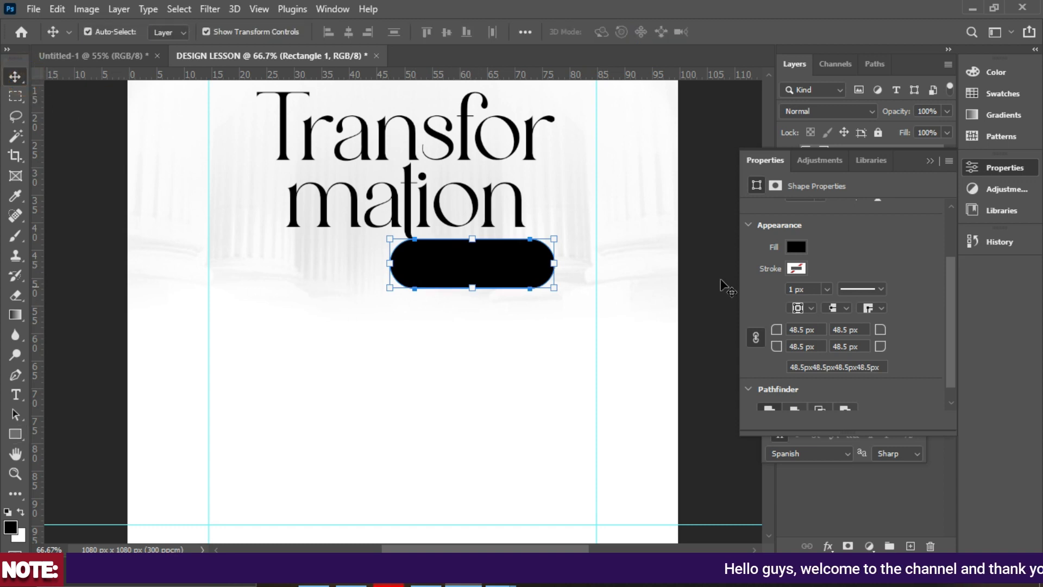
left_click(929, 161)
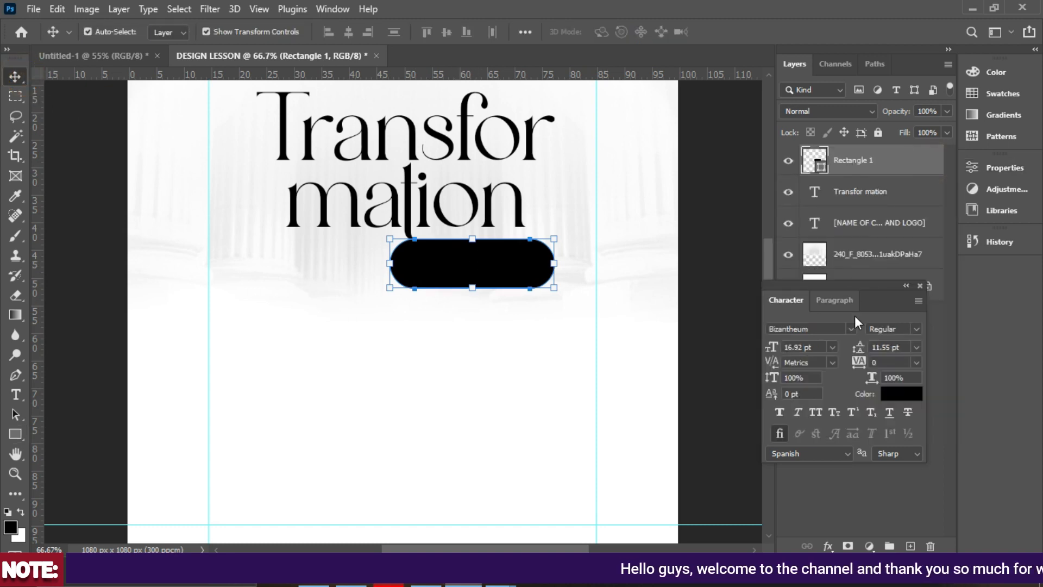
left_click_drag(881, 303, 1005, 272)
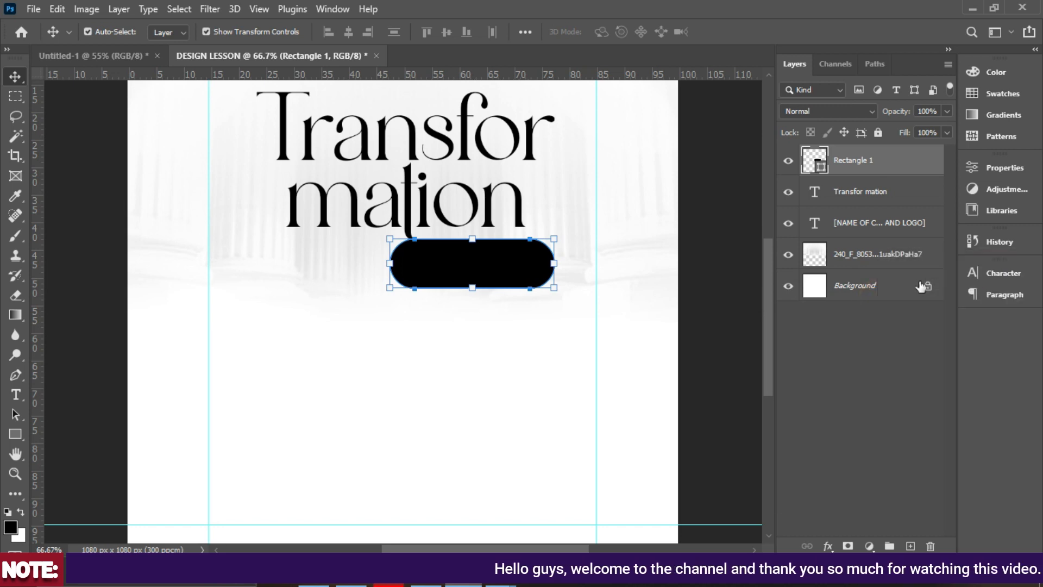
left_click(856, 252)
Open the Desktop IMAGES folder and drop IMG_3785 onto the flyer canvas.
left_click(314, 583)
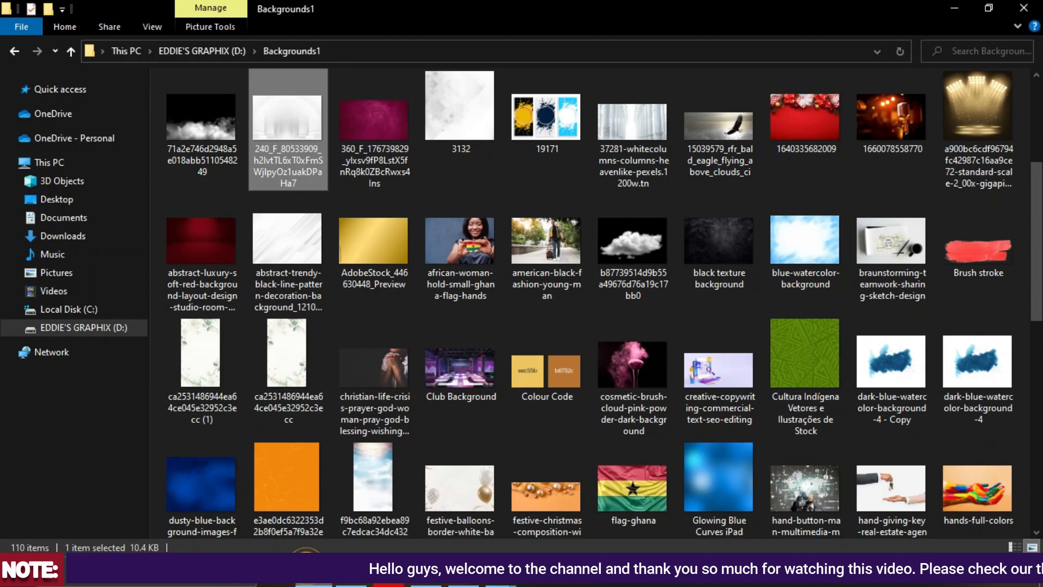
left_click(65, 202)
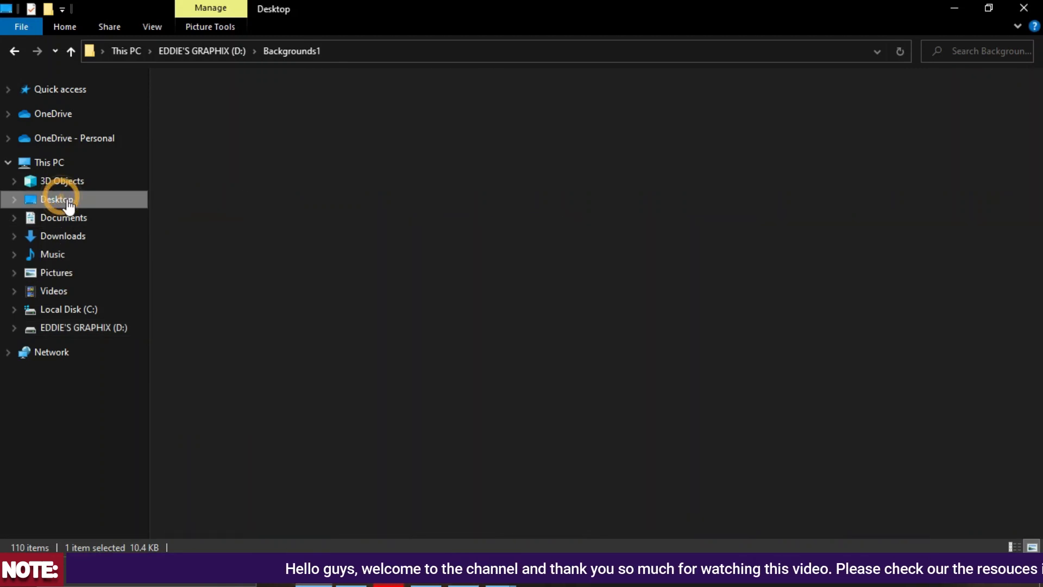
scroll(460, 308, "down", 2)
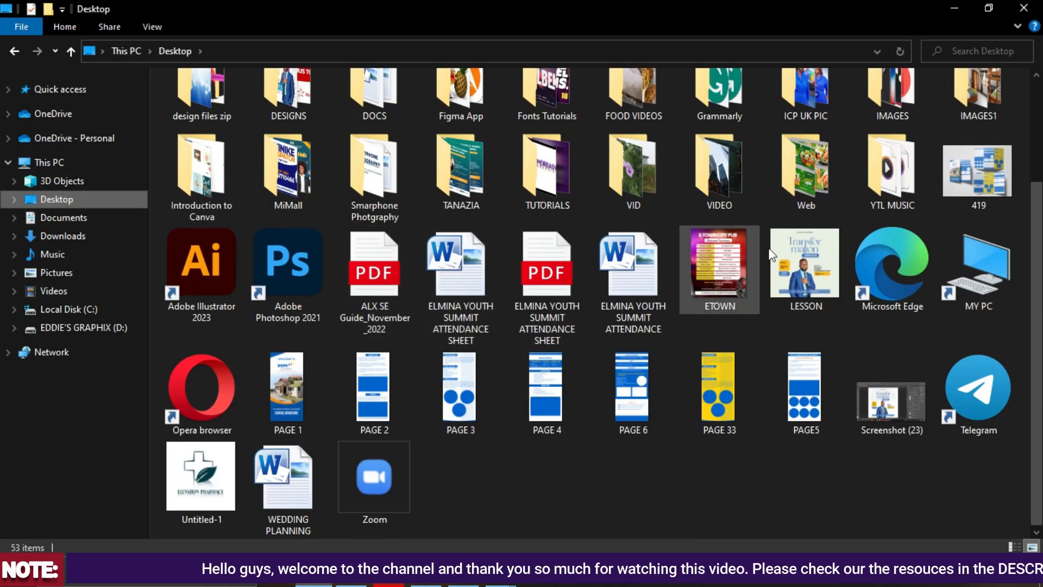
scroll(839, 278, "up", 2)
double_click(892, 228)
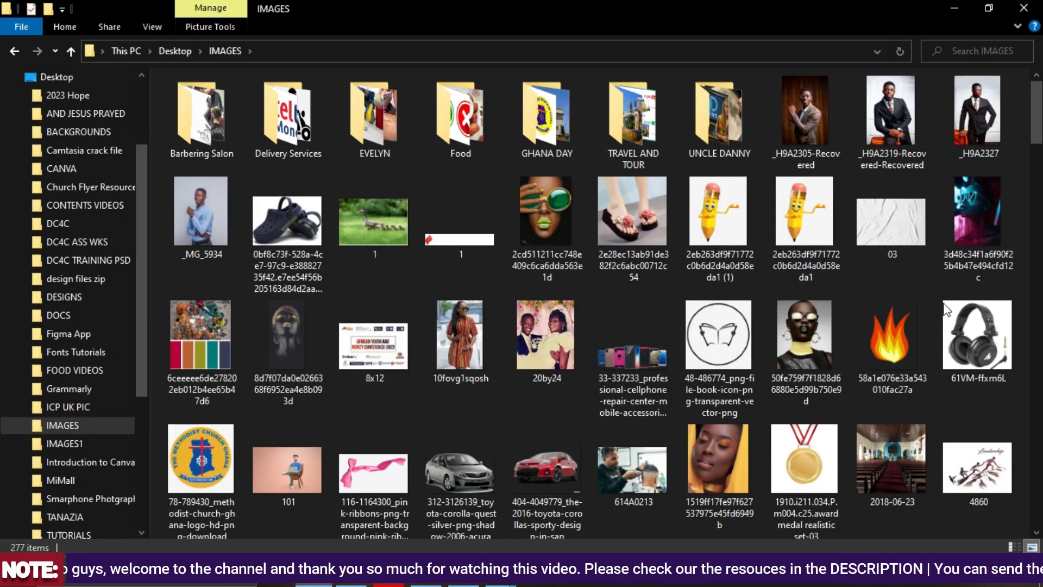
left_click_drag(1038, 127, 1037, 351)
left_click_drag(368, 128, 454, 457)
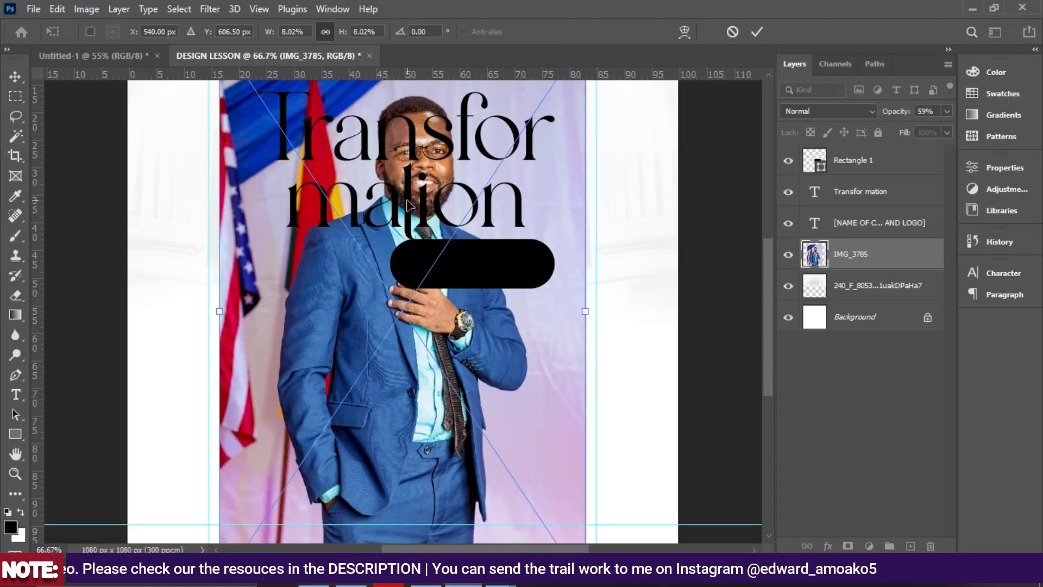
Shift the IMG_3785 photo up and left, commit it, and rasterize its layer.
scroll(402, 190, "up", 2)
scroll(407, 193, "down", 2)
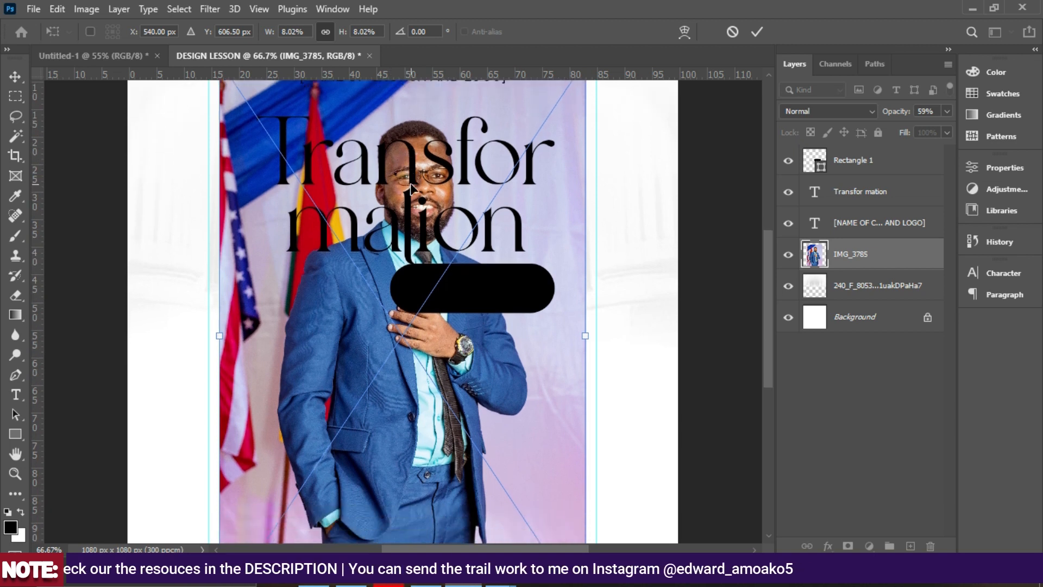
key("ctrl+minus")
left_click_drag(396, 352, 384, 327)
double_click(382, 335)
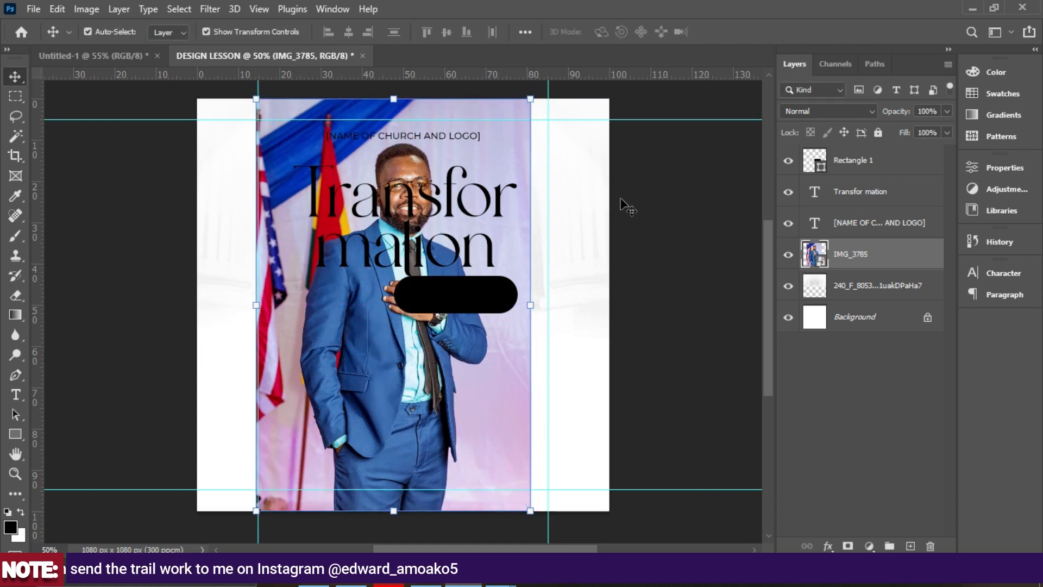
right_click(862, 257)
left_click(682, 299)
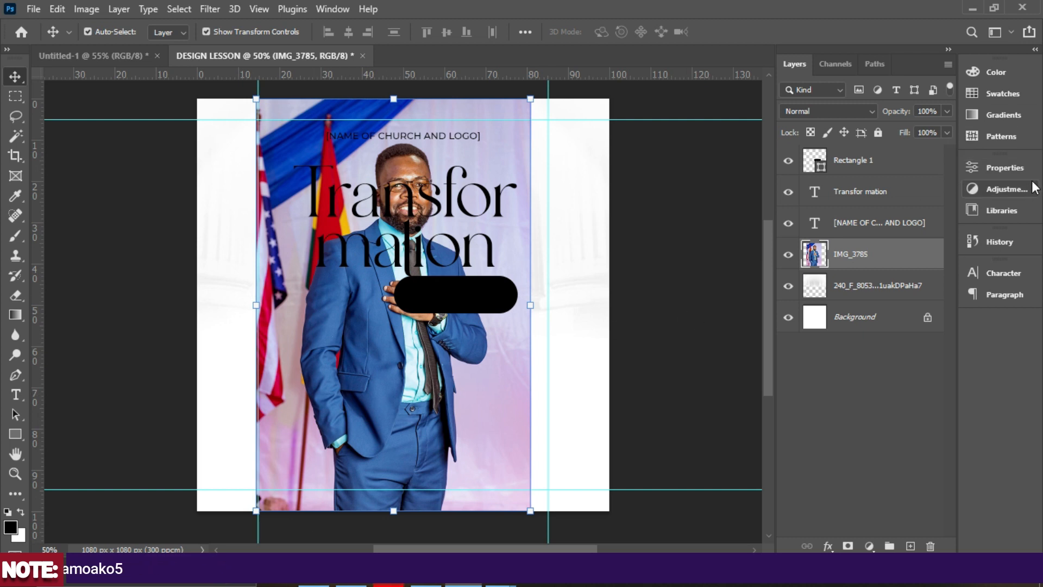
Remove the speaker photo's backdrop with the Remove Background quick action.
left_click(1020, 169)
scroll(799, 298, "down", 2)
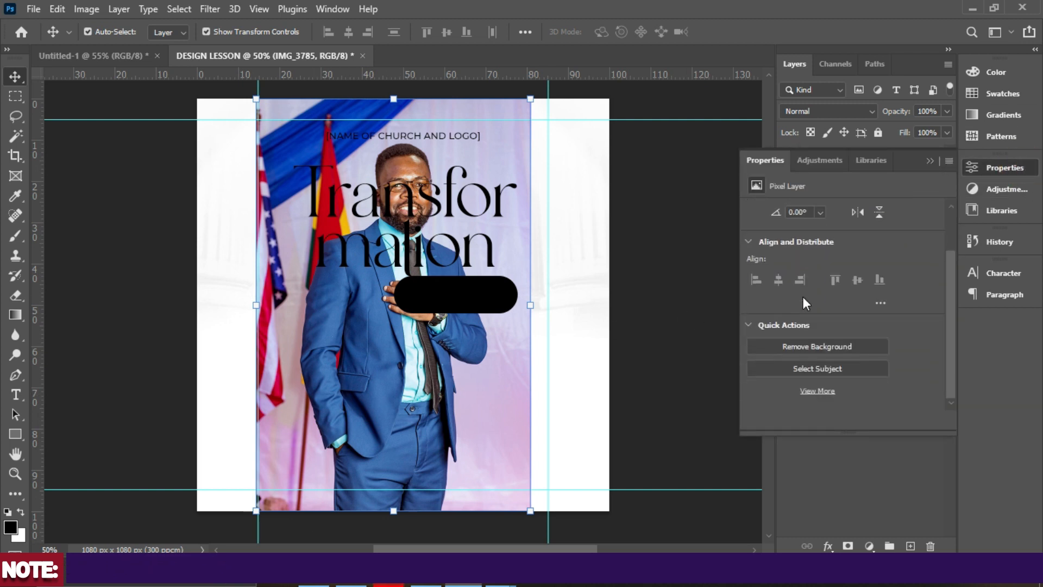
left_click(812, 346)
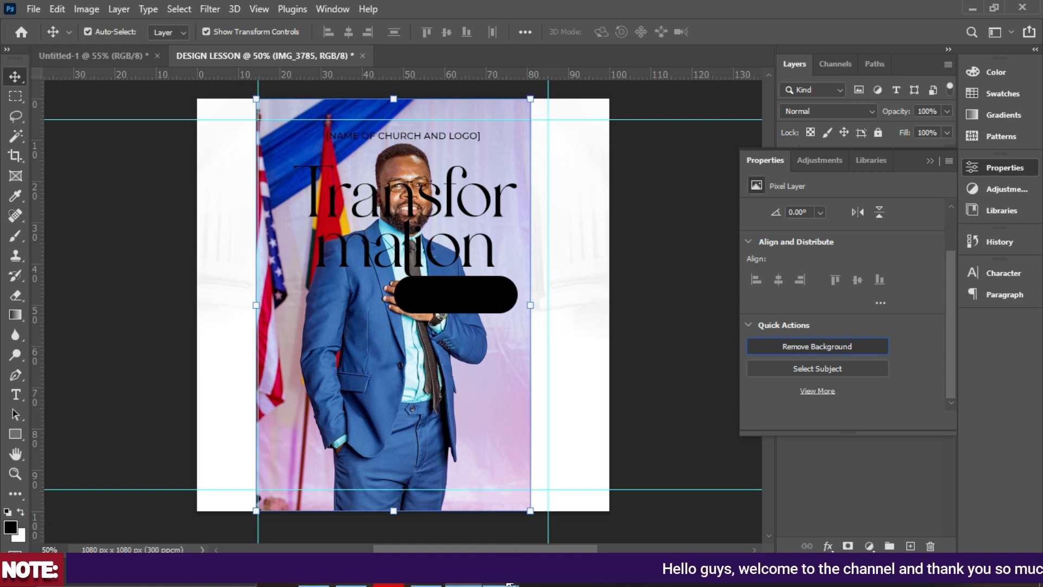
Compare the flyer against the LESSON.jpg reference image, then return to the design.
mouse_move(508, 584)
left_click(543, 467)
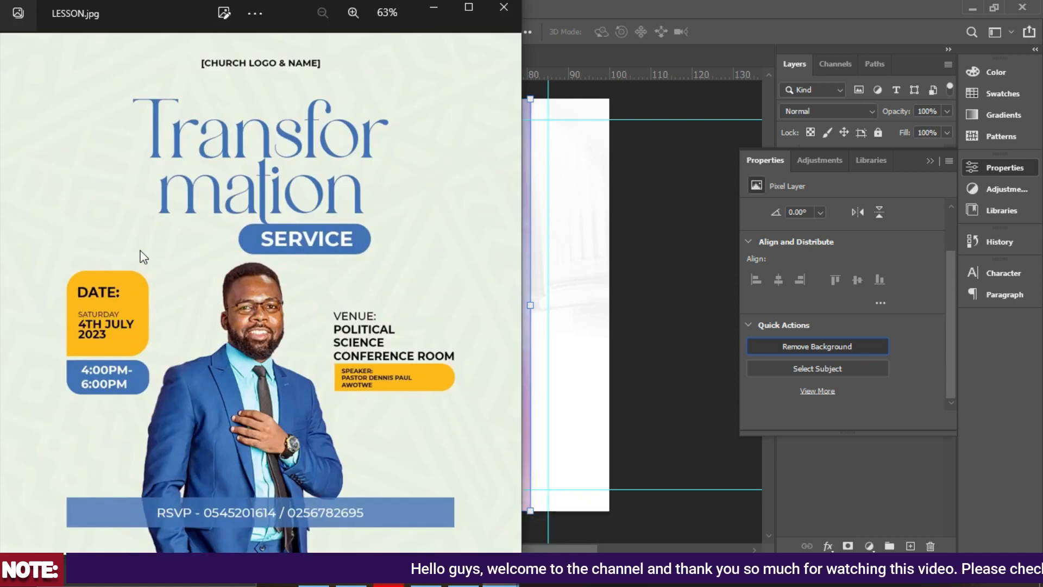
left_click(431, 9)
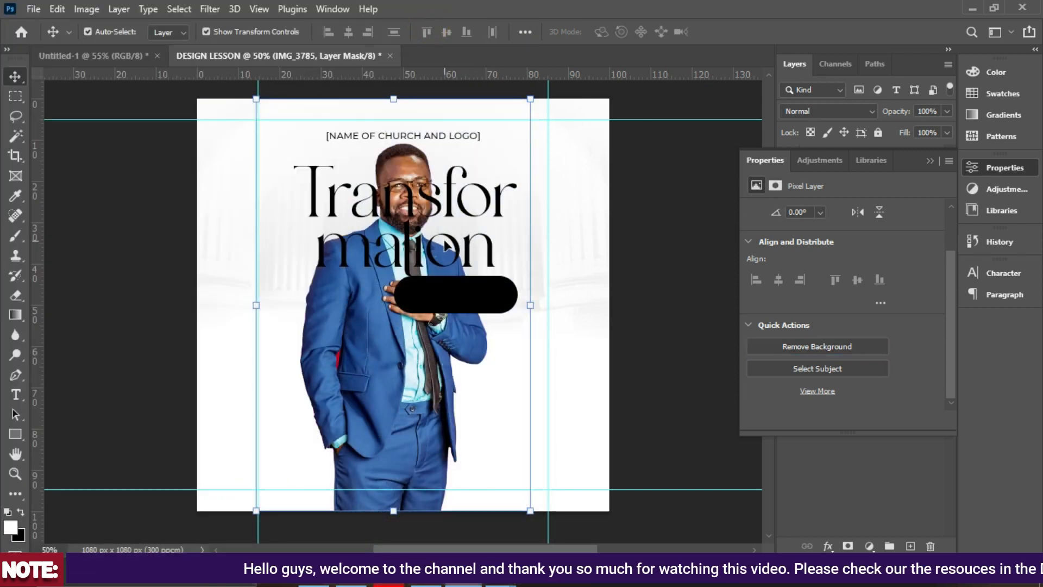
Scale the speaker cutout to about 81.48% and move it lower on the flyer.
left_click(395, 99)
left_click_drag(397, 135, 393, 245)
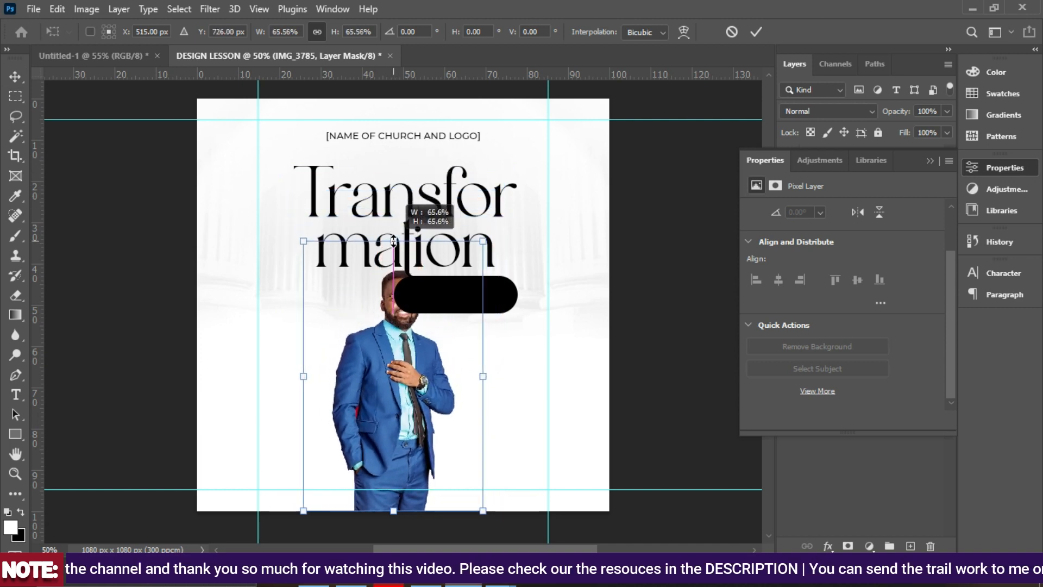
left_click_drag(357, 383, 364, 456)
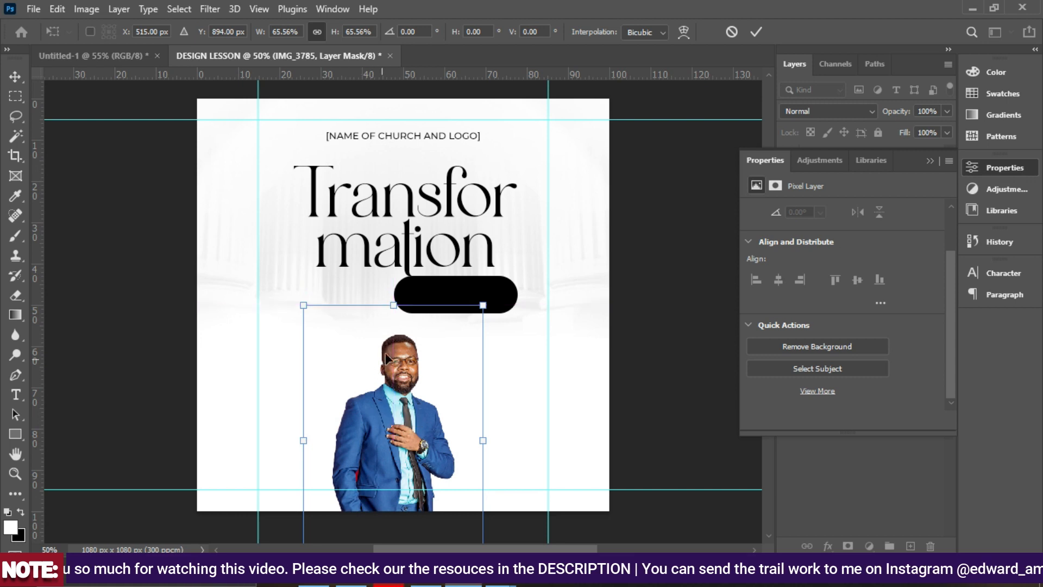
left_click_drag(393, 303, 394, 240)
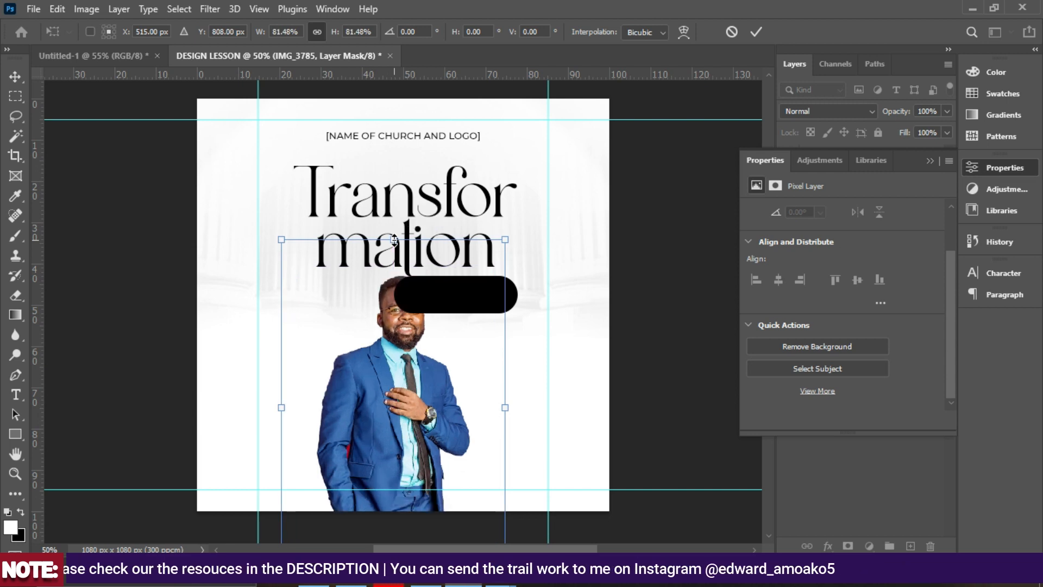
key("ctrl+minus")
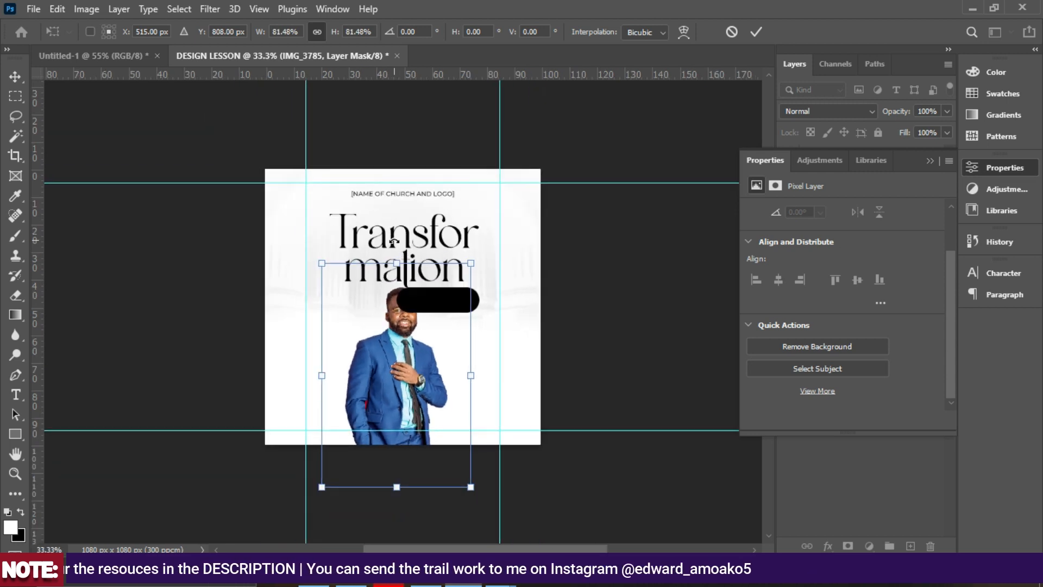
scroll(394, 241, "up", 2)
key("Return")
Select the stray red patch beside the sleeve by colour, then clear that selection.
left_click(623, 332)
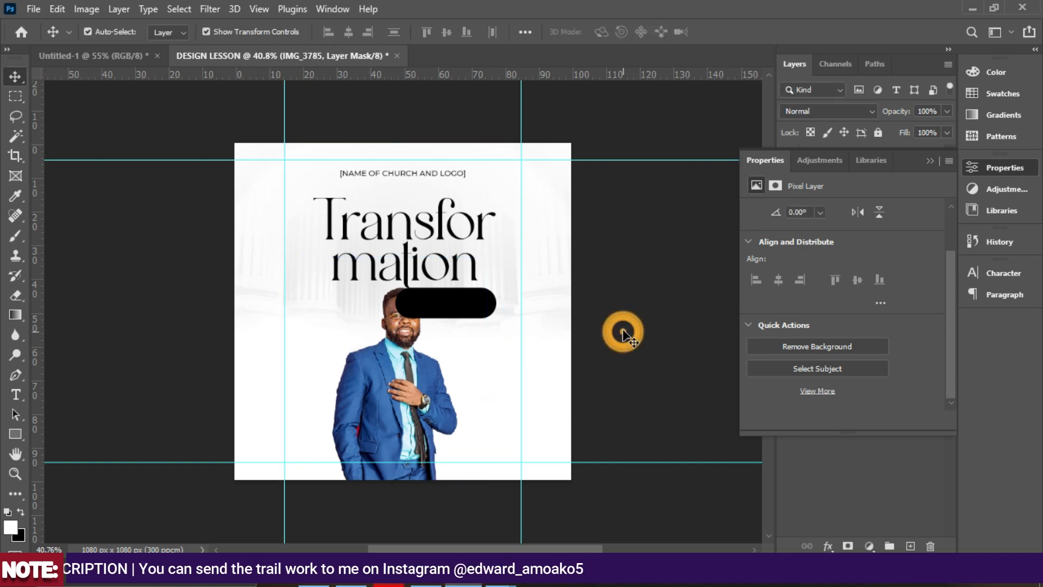
key("ctrl+plus")
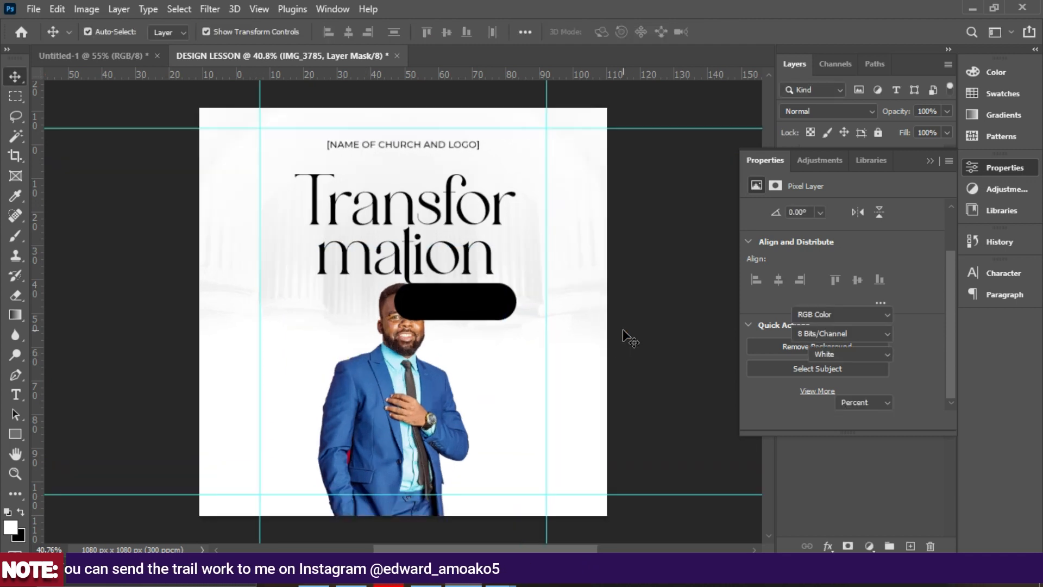
scroll(522, 347, "down", 5)
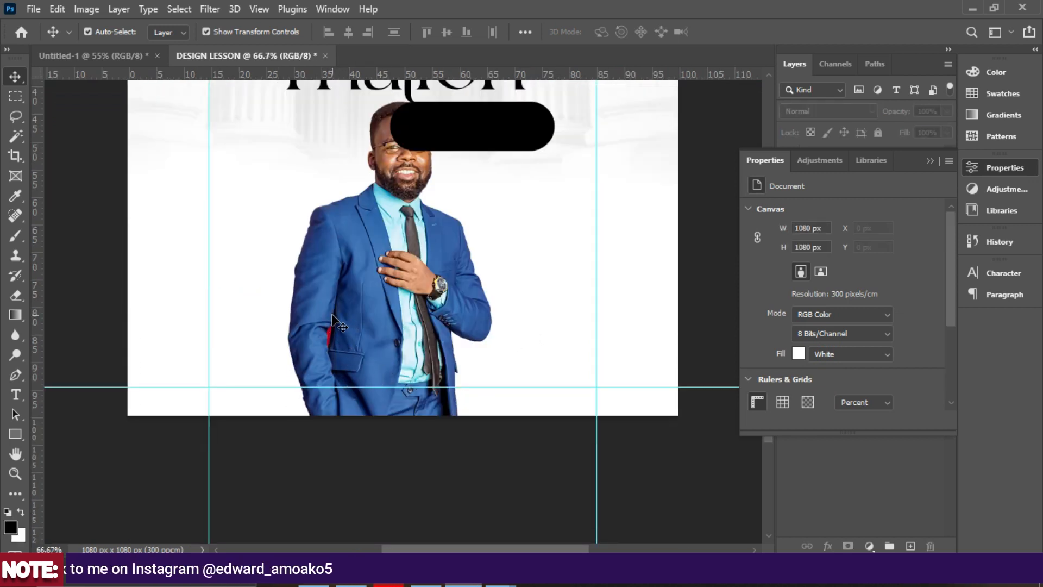
left_click(329, 340)
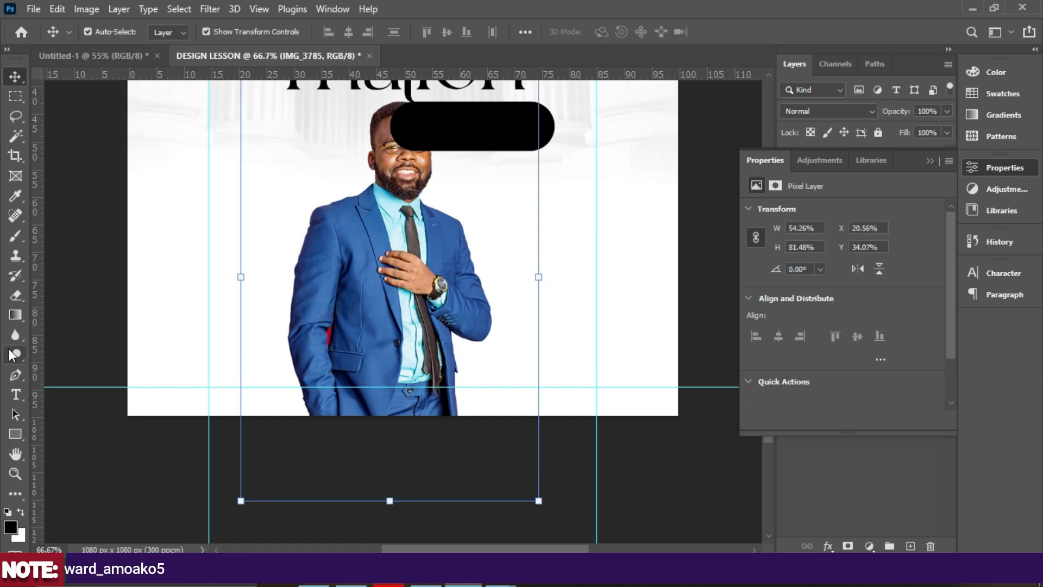
left_click(17, 134)
left_click(67, 168)
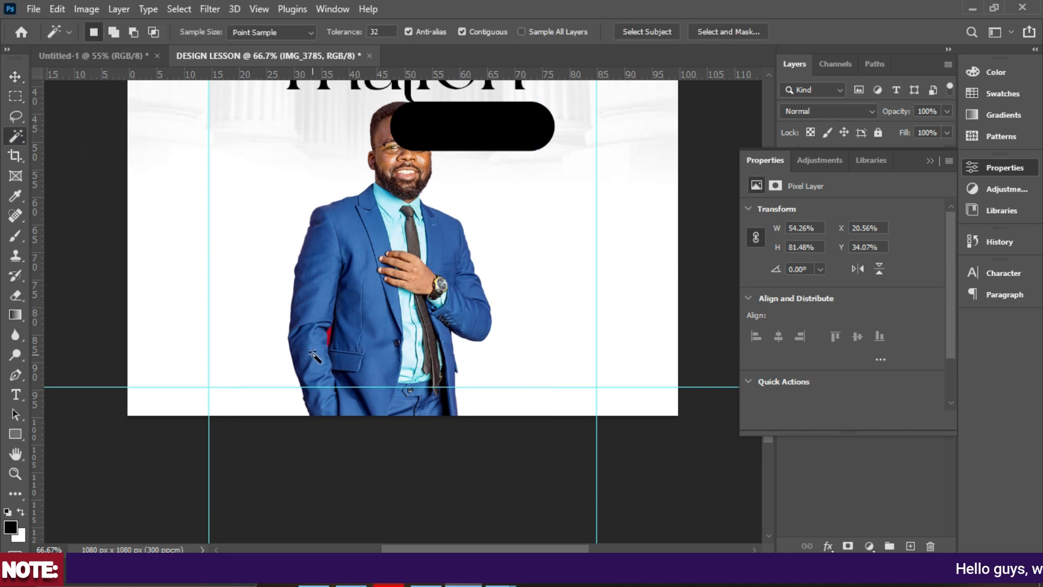
left_click(328, 336)
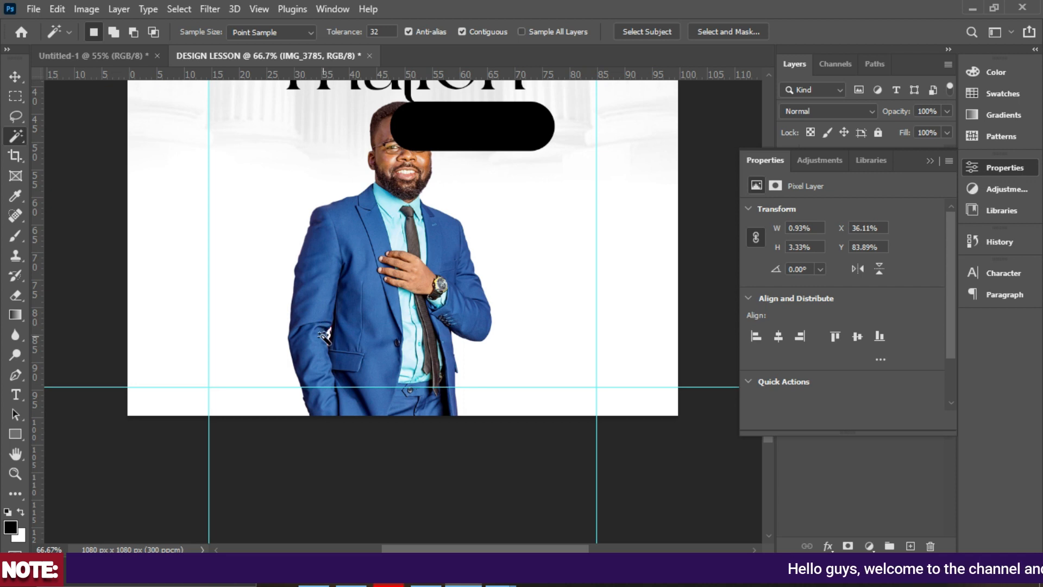
key("ctrl+d")
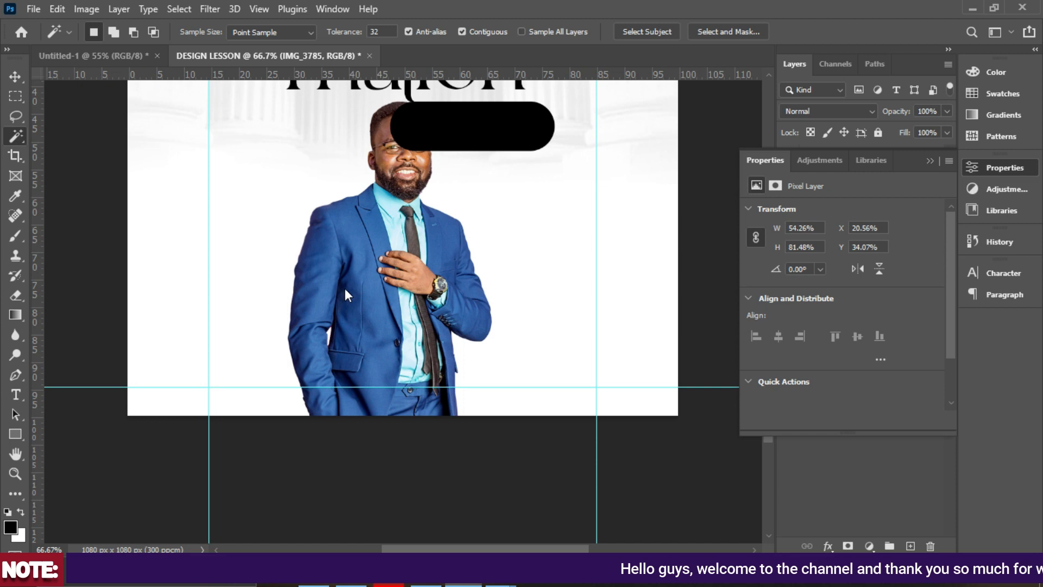
Compare with the LESSON.jpg reference flyer and select the blue suit area.
mouse_move(500, 540)
left_click(546, 487)
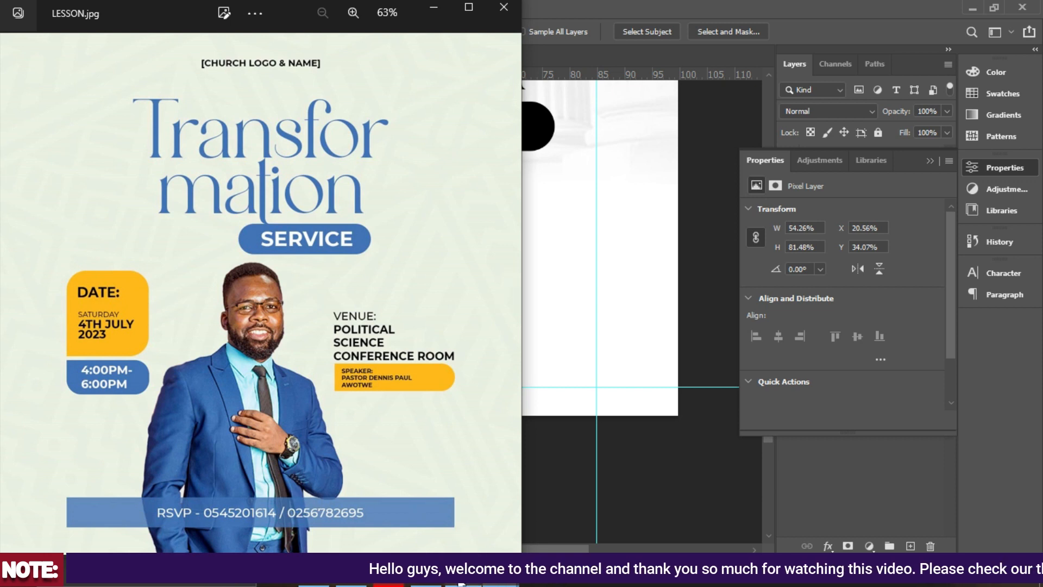
left_click(463, 573)
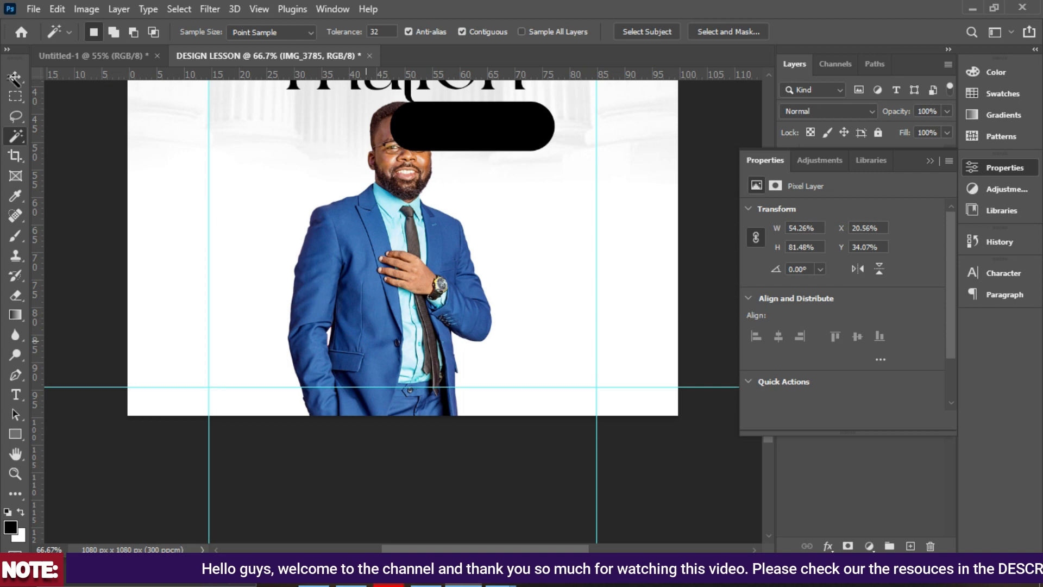
left_click(363, 341)
Shift the speaker photo slightly left and down to X 18.33%, Y 36.76%, viewing the whole flyer.
left_click(19, 76)
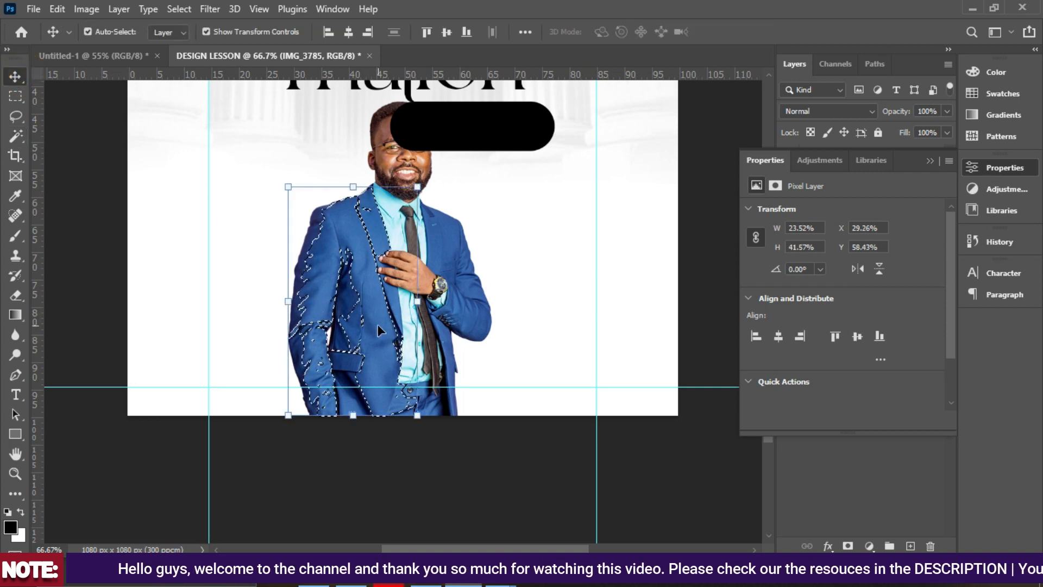
key("ctrl+d")
scroll(400, 337, "up", 3)
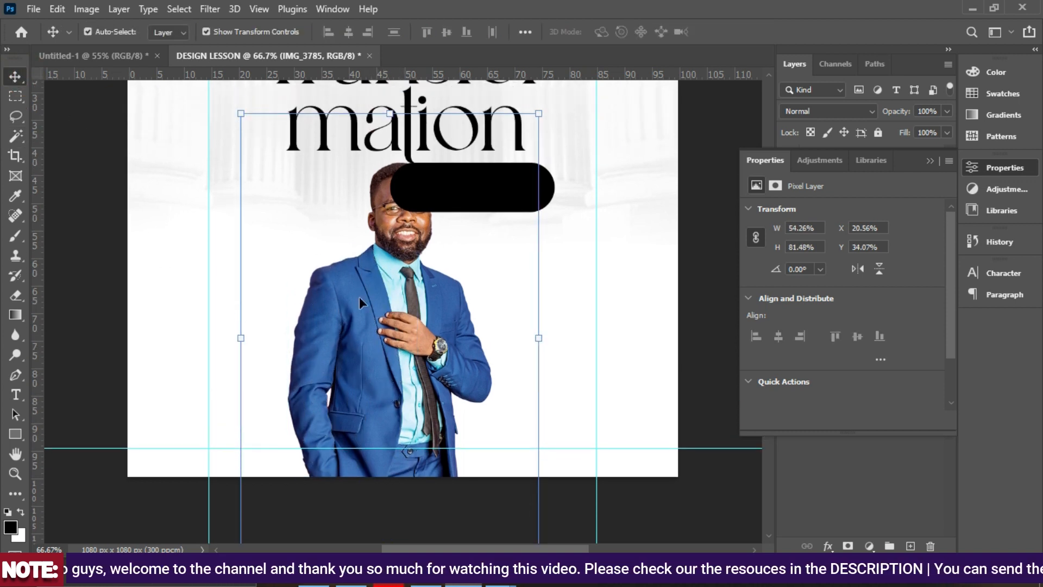
left_click_drag(351, 359, 339, 374)
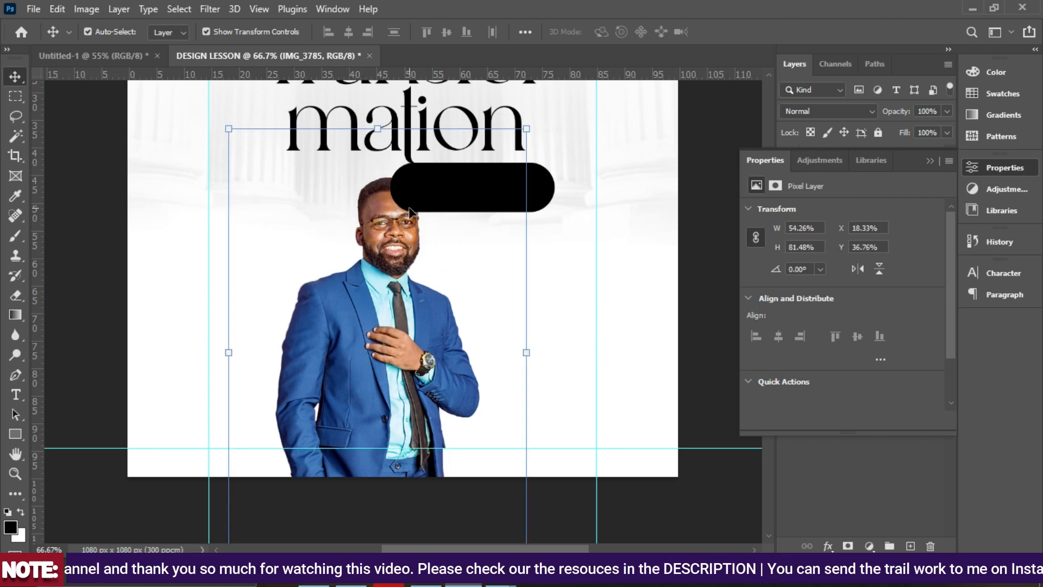
scroll(598, 211, "up", 2)
left_click(705, 231)
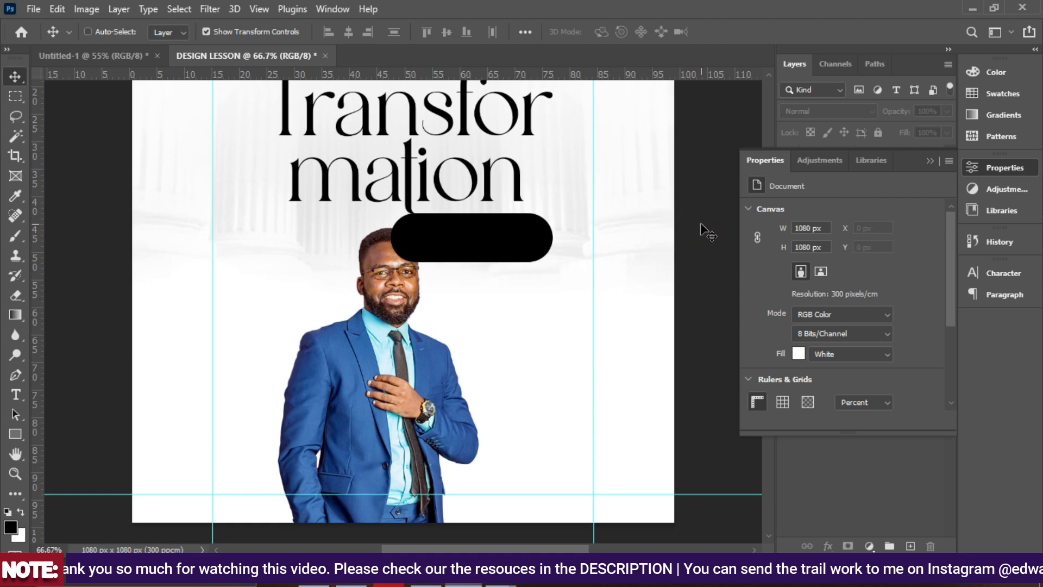
key("ctrl+minus")
left_click(398, 222)
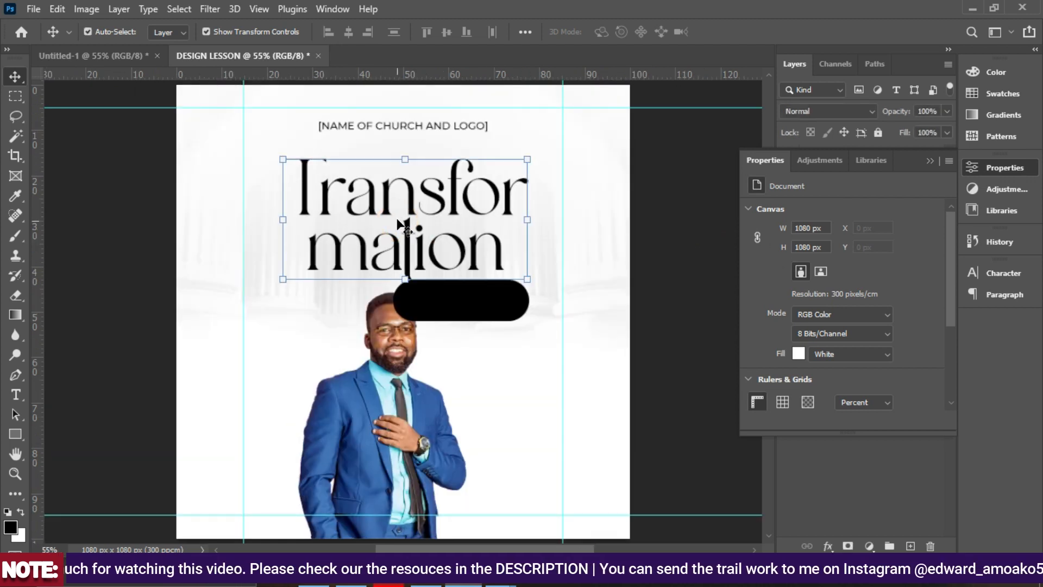
Reduce the Transformation title from 18 pt to 16 pt and centre it on the guides.
left_click(931, 165)
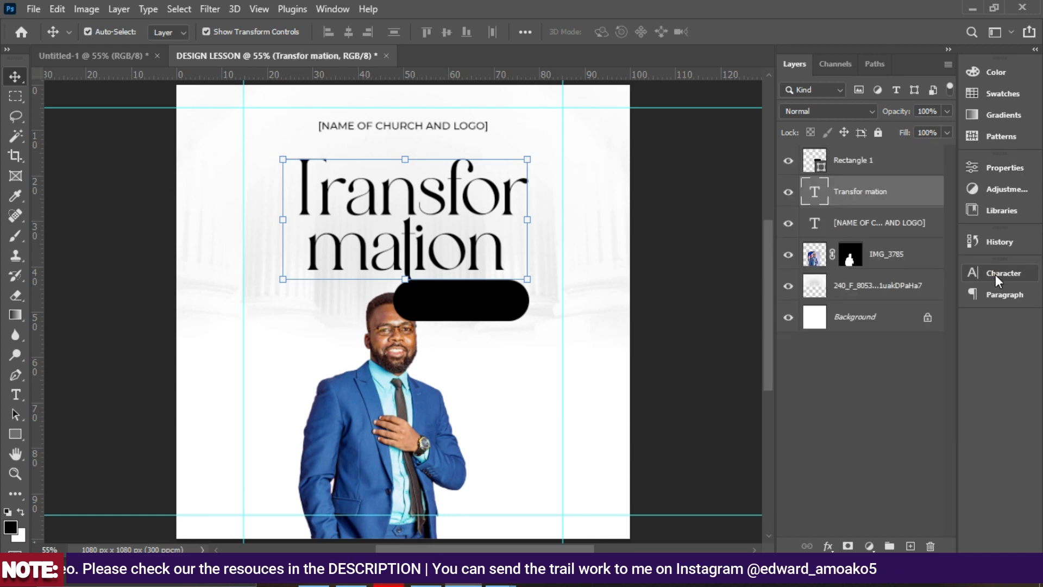
left_click(997, 275)
left_click(848, 315)
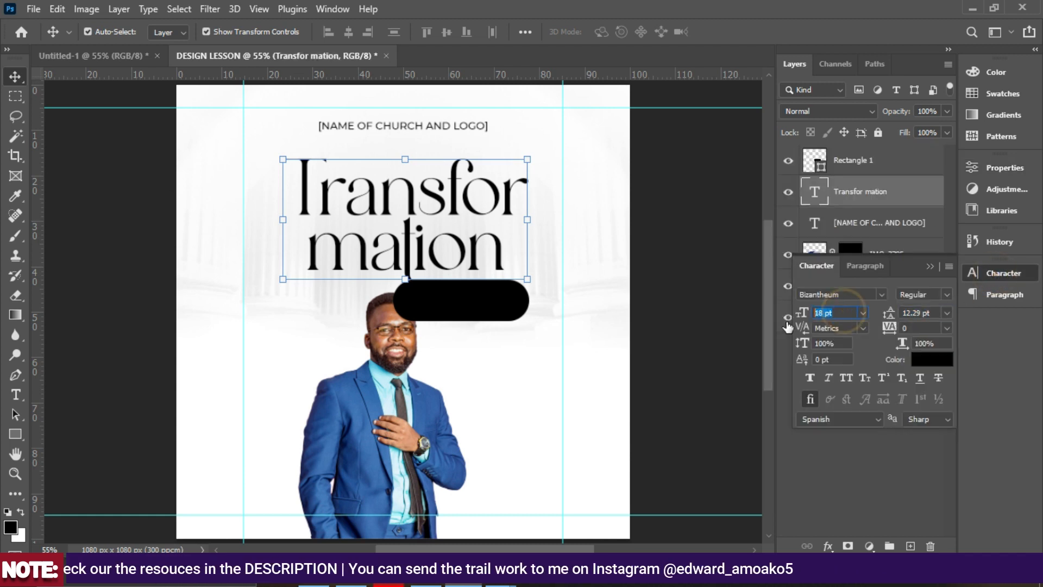
key("Return")
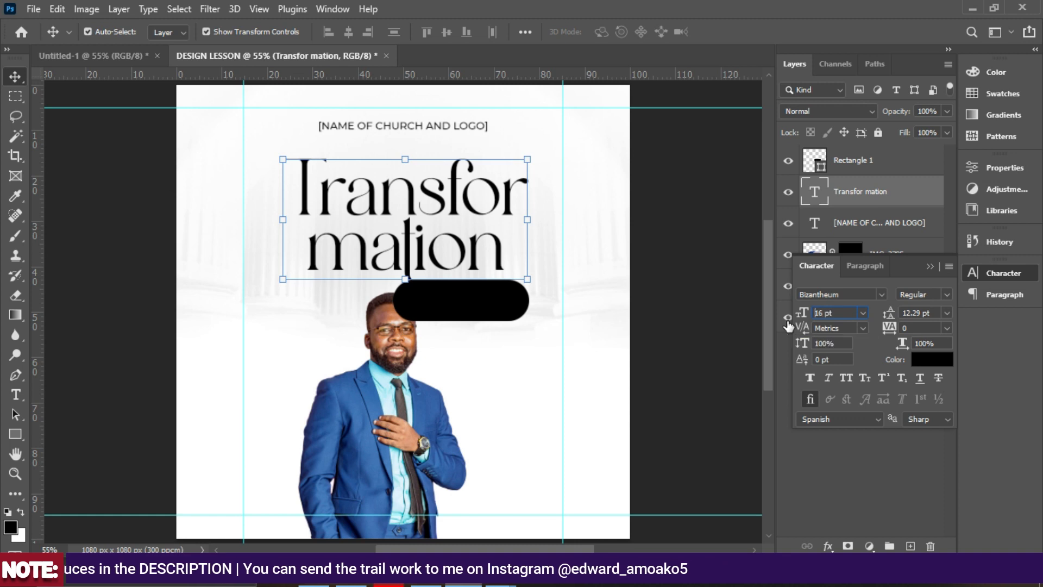
left_click(431, 235)
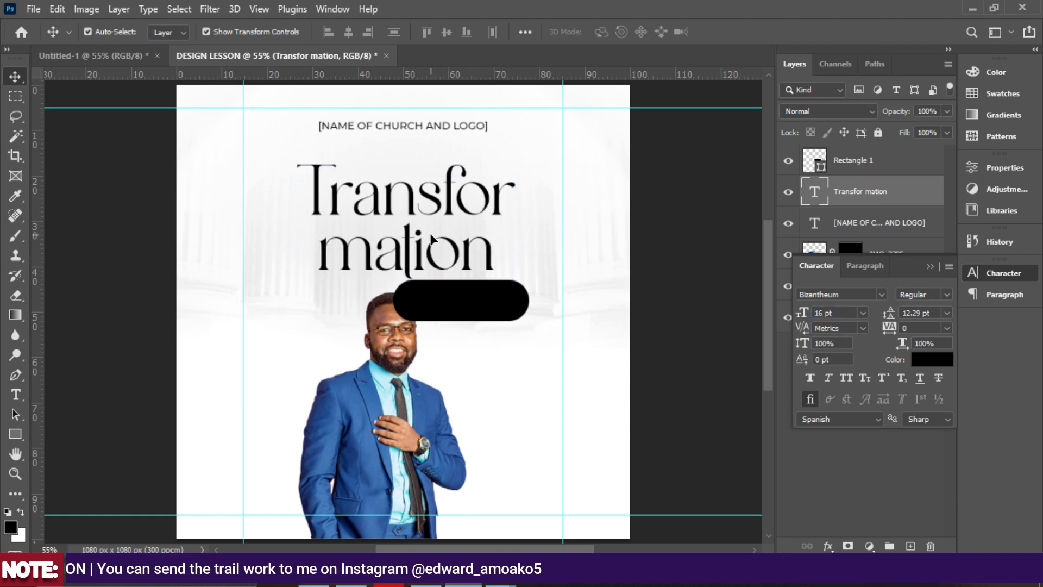
left_click_drag(431, 234, 428, 238)
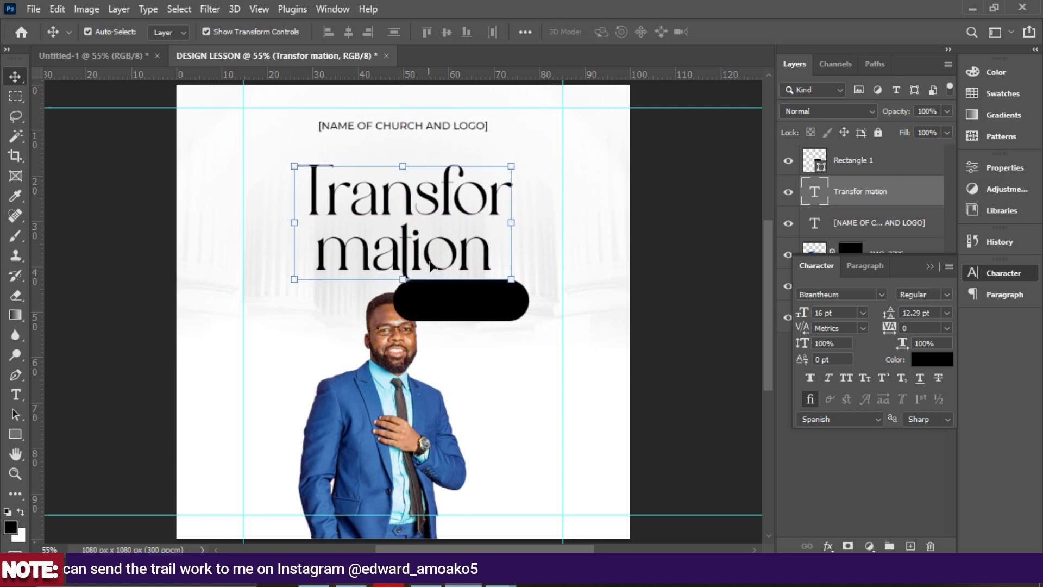
left_click(465, 309)
Shrink the black pill to about 79% of its size.
left_click_drag(392, 323, 409, 304)
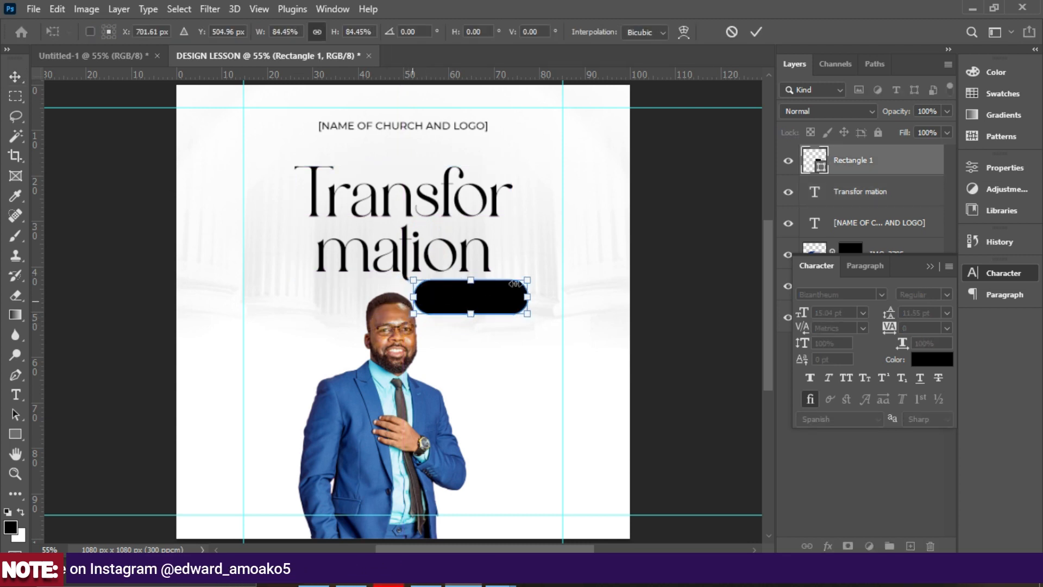
left_click_drag(531, 280, 500, 296)
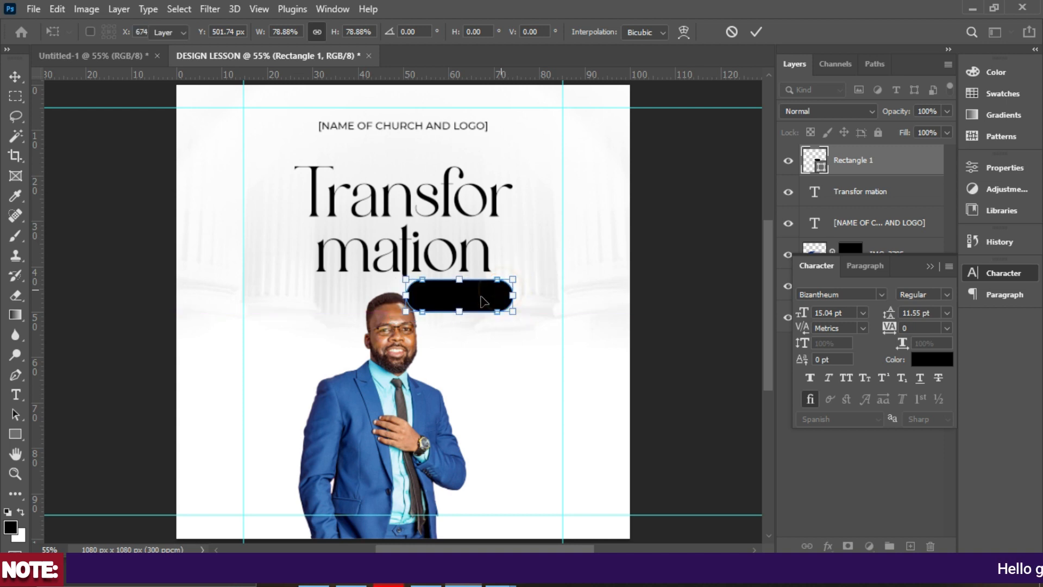
key("Return")
scroll(475, 303, "down", 2)
scroll(460, 302, "up", 1)
left_click_drag(353, 376, 378, 392)
scroll(377, 388, "up", 6)
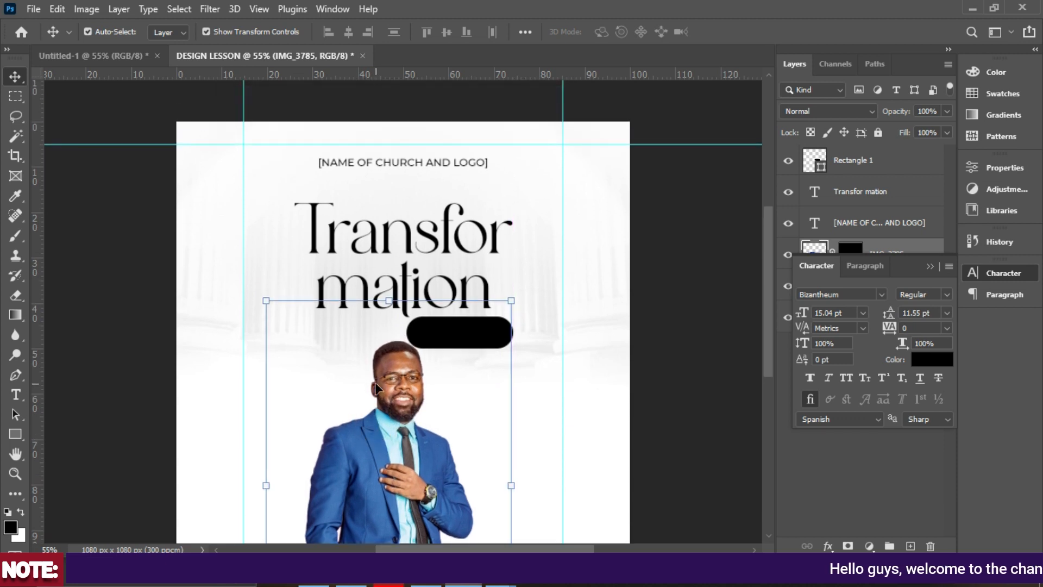
Move the Transformation title up slightly and the black pill up beneath it.
left_click(405, 267)
left_click_drag(413, 266, 417, 244)
left_click_drag(467, 356, 477, 336)
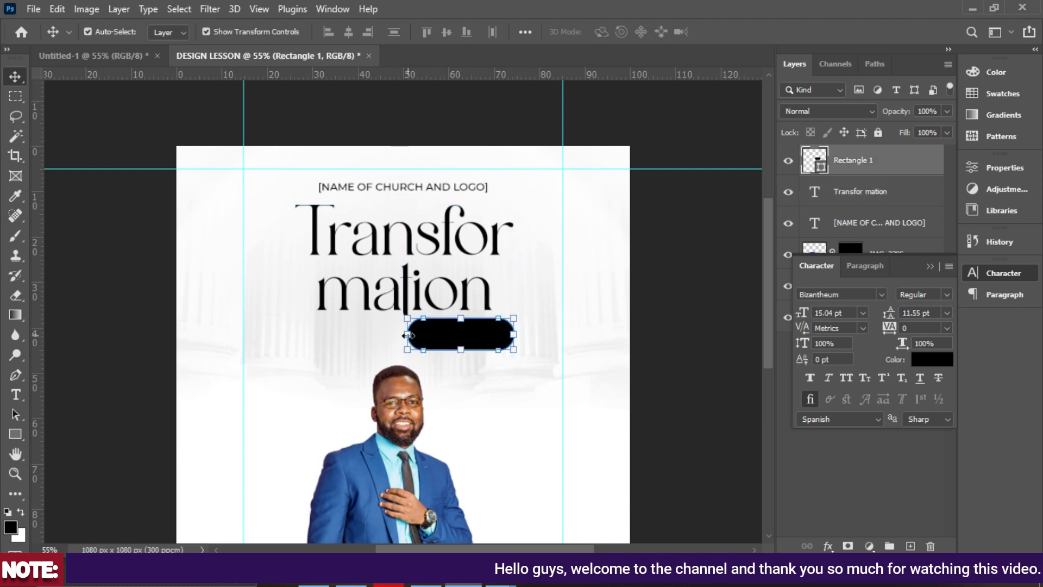
Widen the black pill to 265 px with the Rectangle tool.
left_click(22, 434)
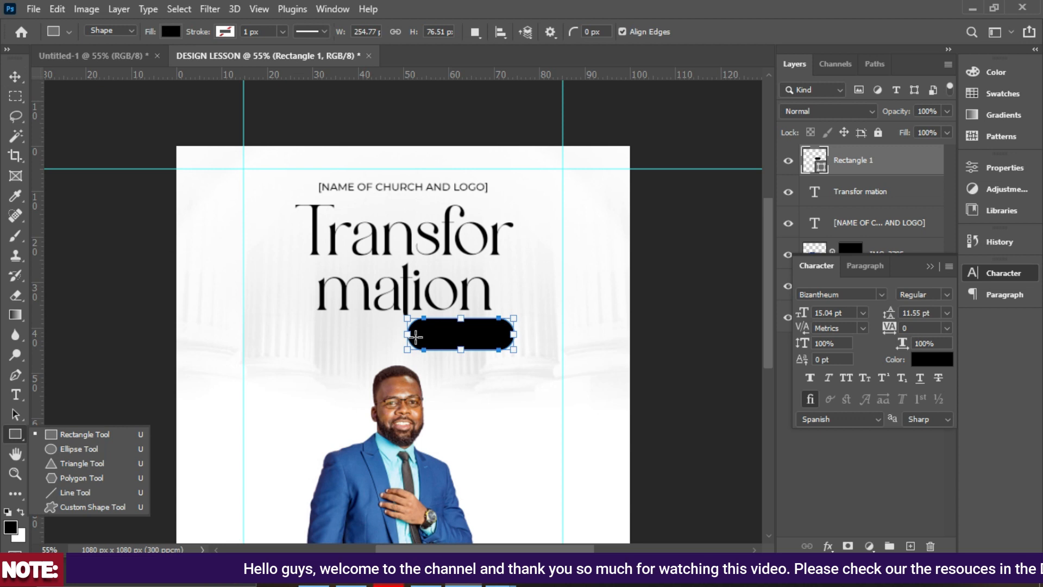
left_click_drag(408, 333, 422, 320)
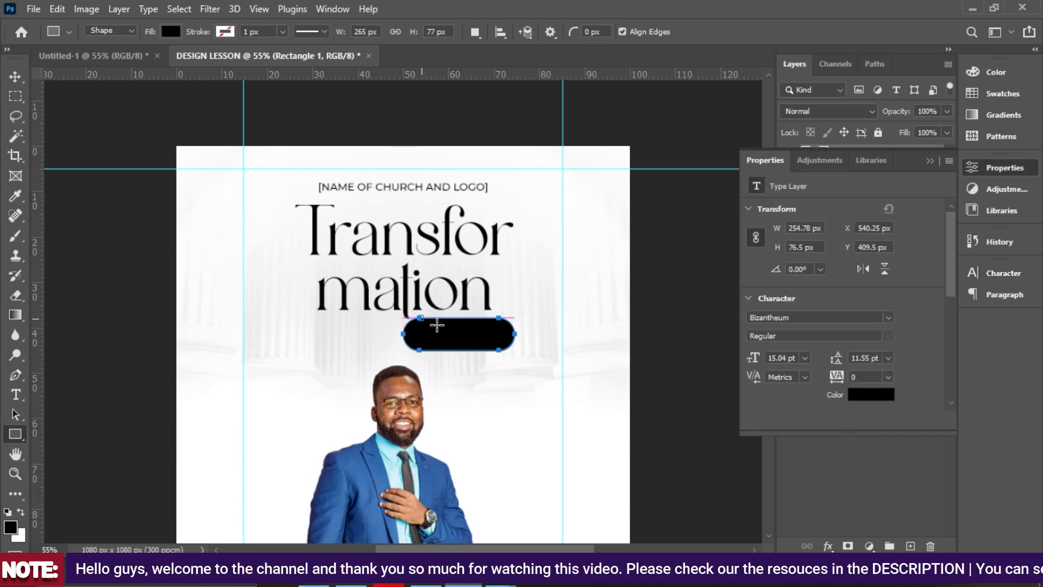
left_click(438, 324)
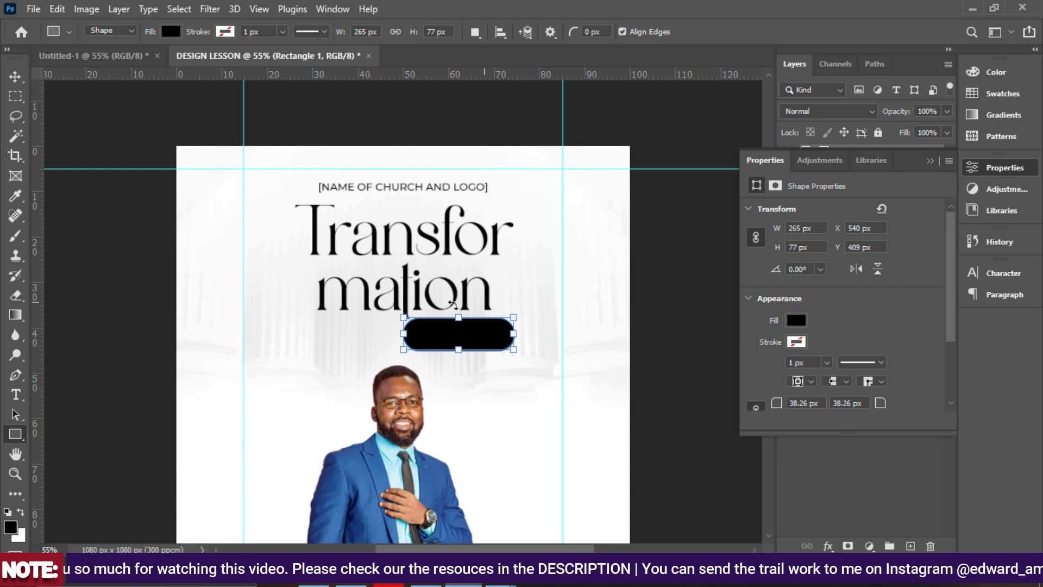
left_click_drag(457, 315, 457, 315)
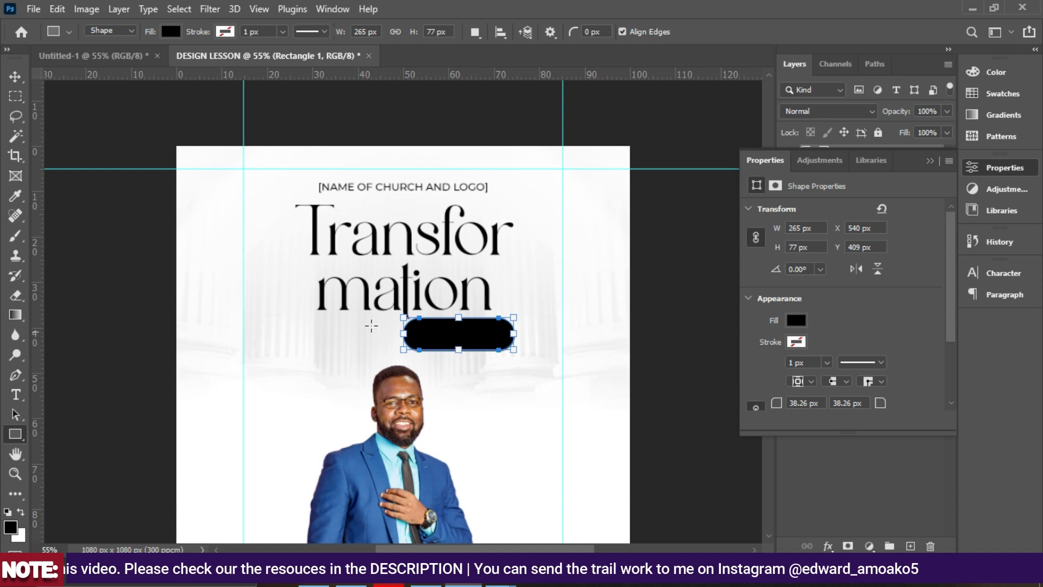
Nudge the speaker photo up two steps with the arrow keys.
left_click(16, 76)
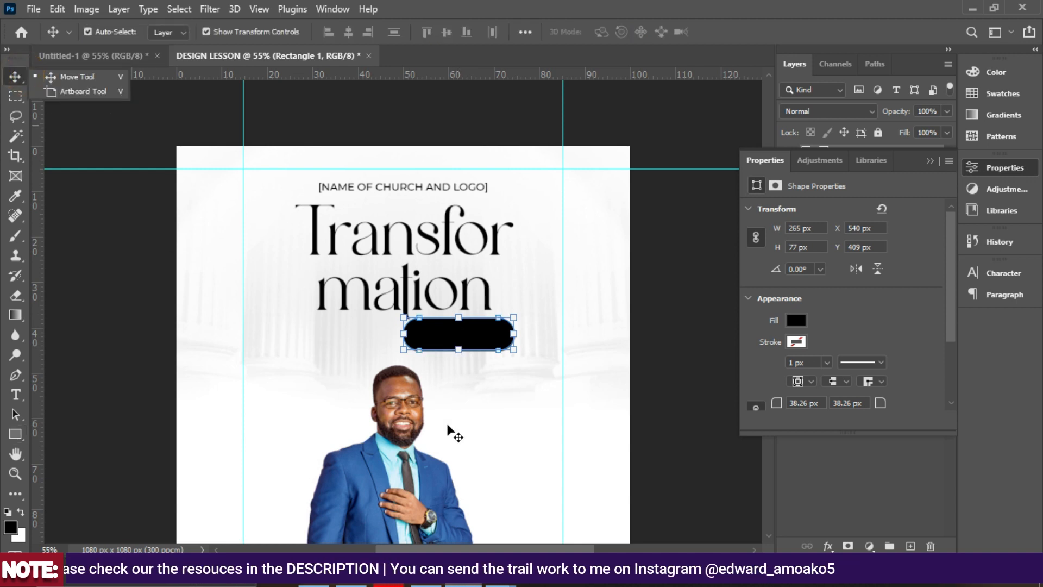
left_click(421, 266)
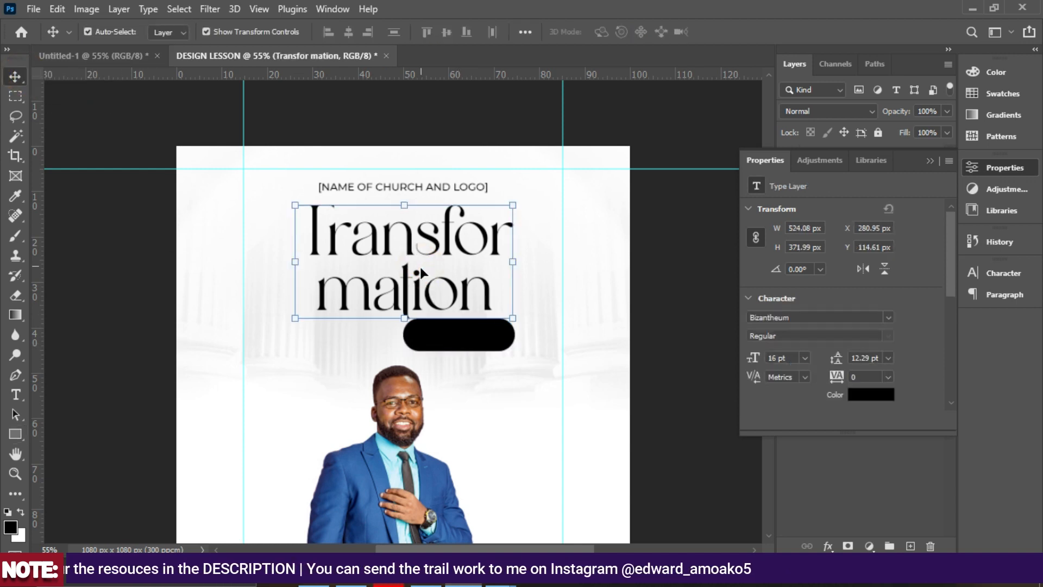
left_click(386, 446)
key("Up")
key("Up")
key("Up")
key("Up")
key("Up")
key("Up")
key("Up")
key("Up")
key("Up")
key("Up")
key("Up")
key("Up")
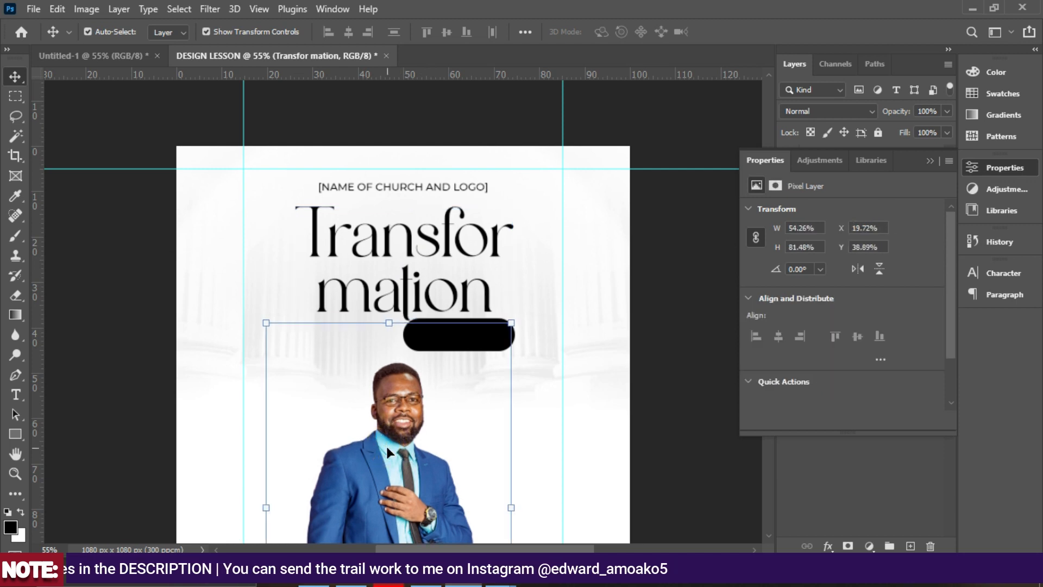
key("Up")
key("Up")
key("Up")
key("Up")
key("Up")
key("Up")
key("Up")
key("Up")
key("Up")
key("Up")
key("Up")
key("Up")
key("Up")
key("Up")
key("Up")
key("Up")
key("Up")
key("Up")
key("Up")
key("Up")
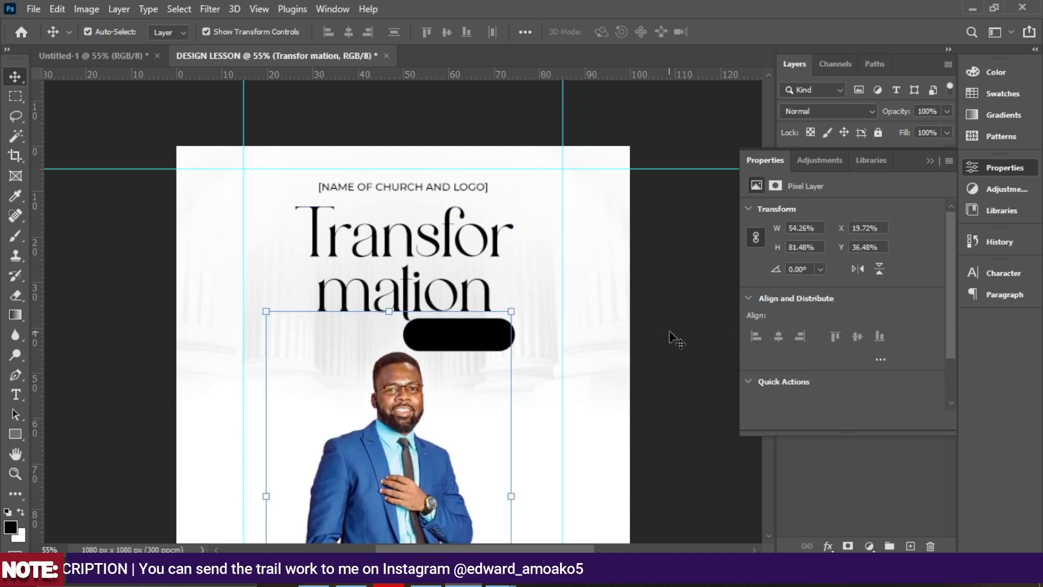
left_click(925, 159)
left_click(704, 268)
scroll(750, 264, "down", 3)
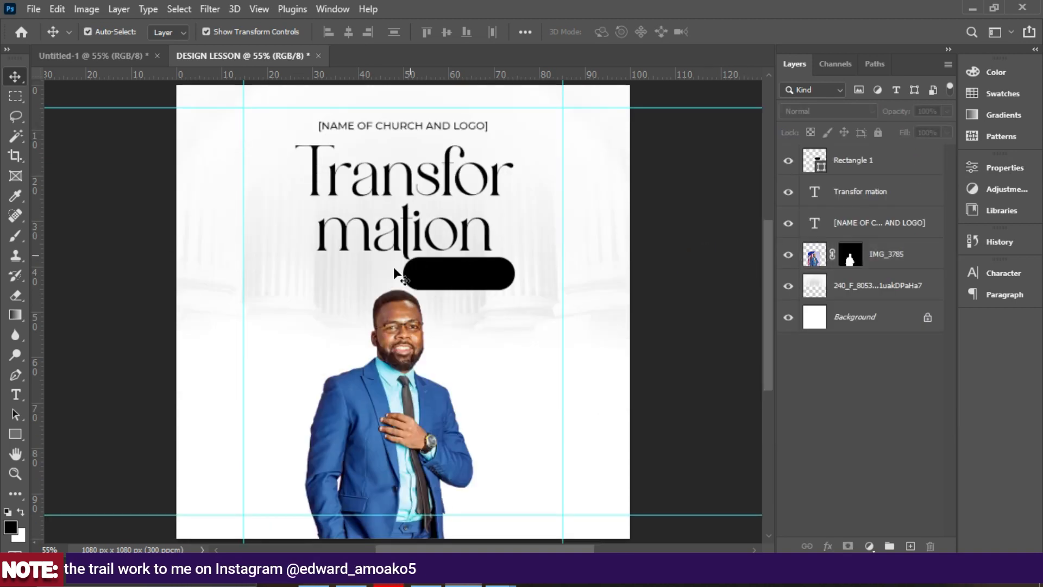
left_click(378, 384)
scroll(385, 372, "down", 2)
scroll(391, 342, "up", 2)
left_click(414, 191)
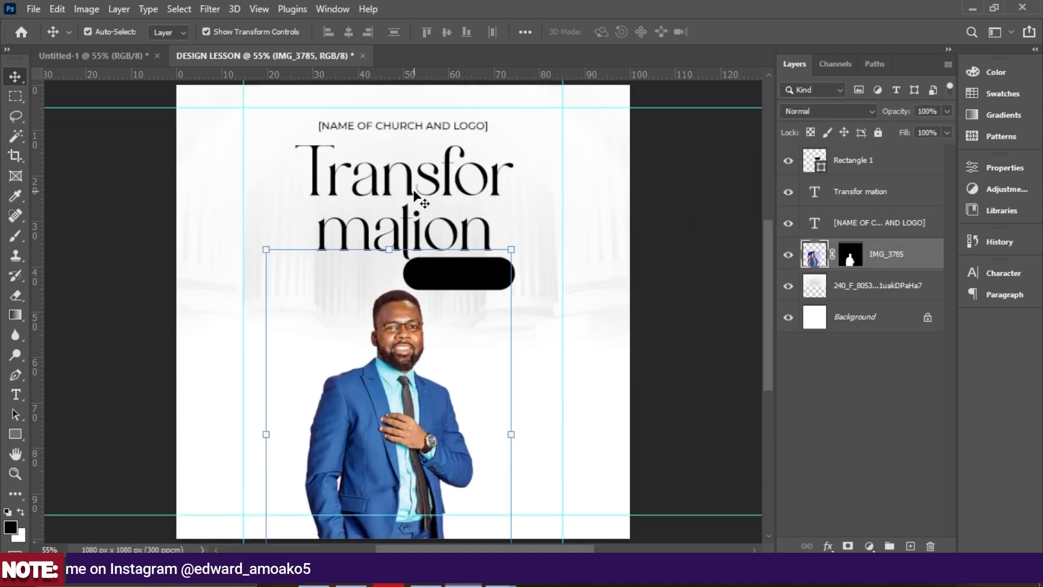
Colour the Transformation title with the suit's blue and nudge it slightly.
left_click(1004, 273)
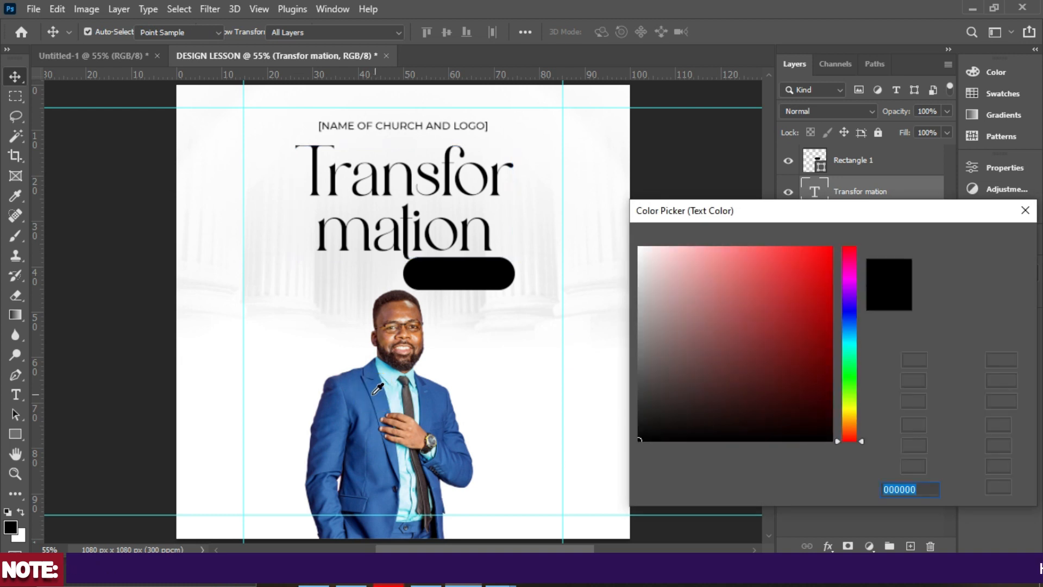
left_click(396, 387)
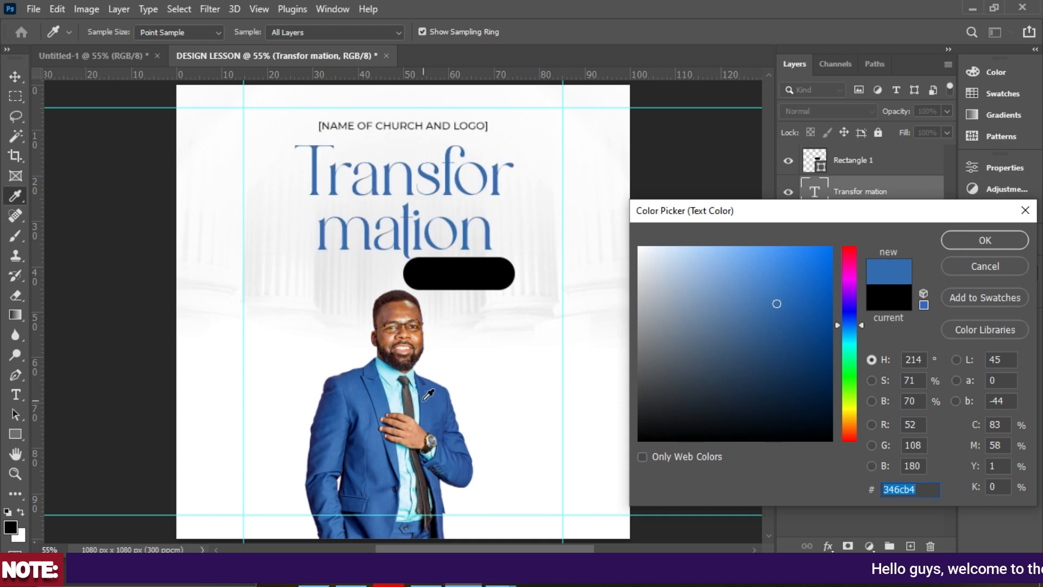
left_click(963, 240)
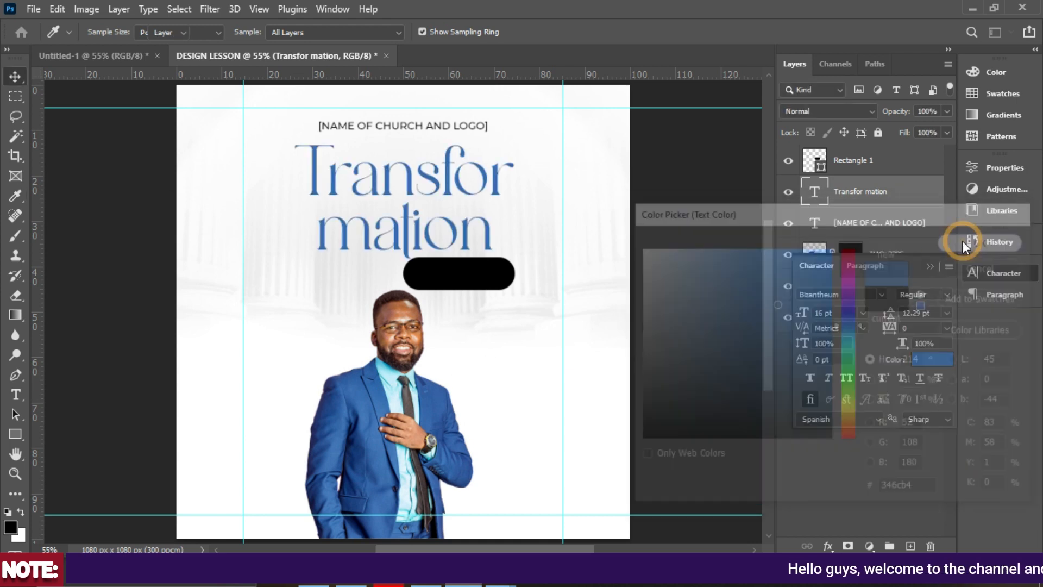
key("ctrl+t")
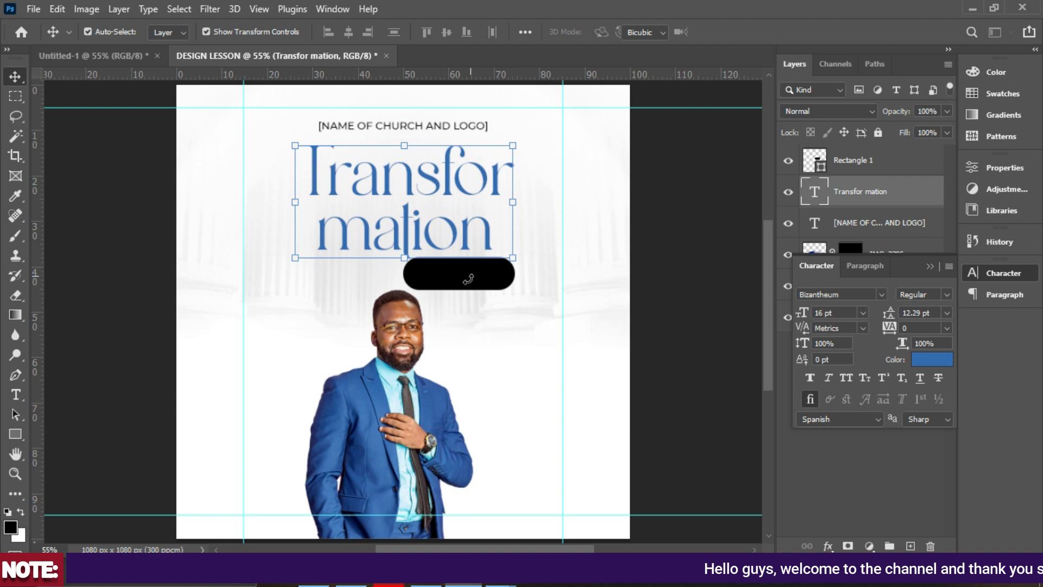
left_click_drag(471, 284, 474, 284)
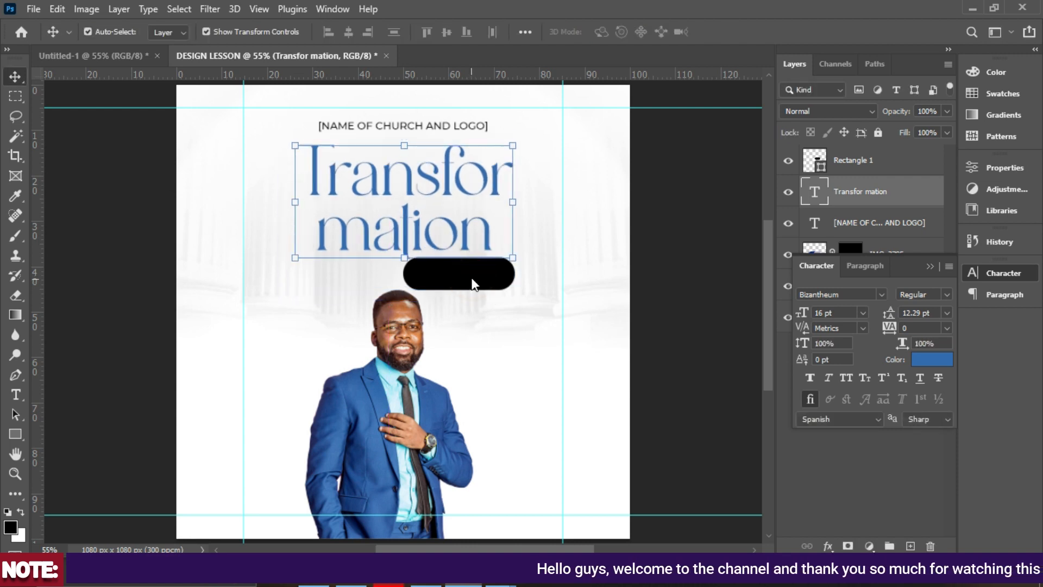
Fill the pill with the title's blue, #346cb4, instead of black.
left_click(474, 284)
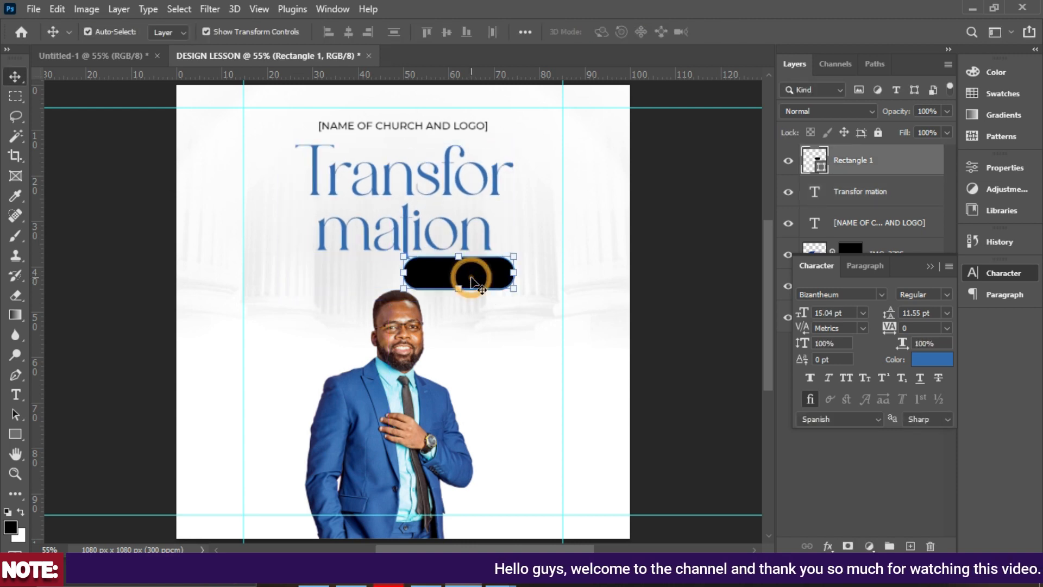
double_click(816, 159)
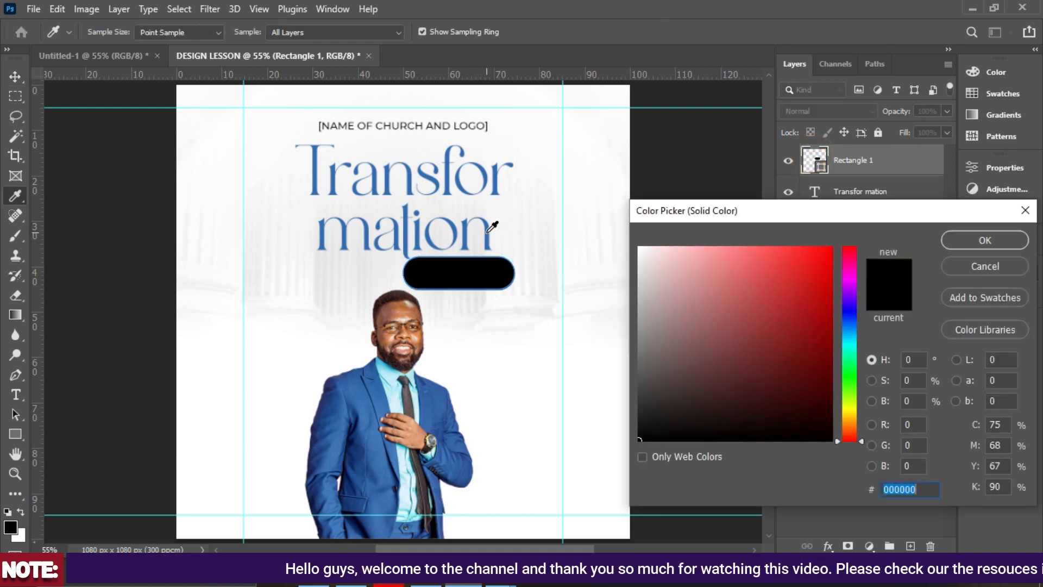
left_click(488, 231)
left_click(977, 243)
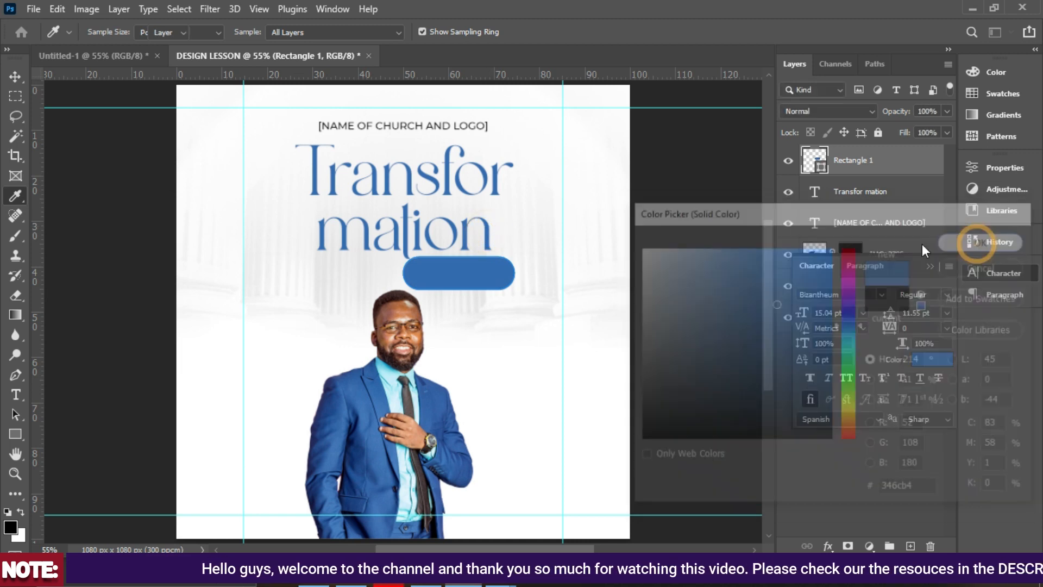
Duplicate the church name text below the pill and retype it as SERVICE.
key("v")
left_click(427, 129)
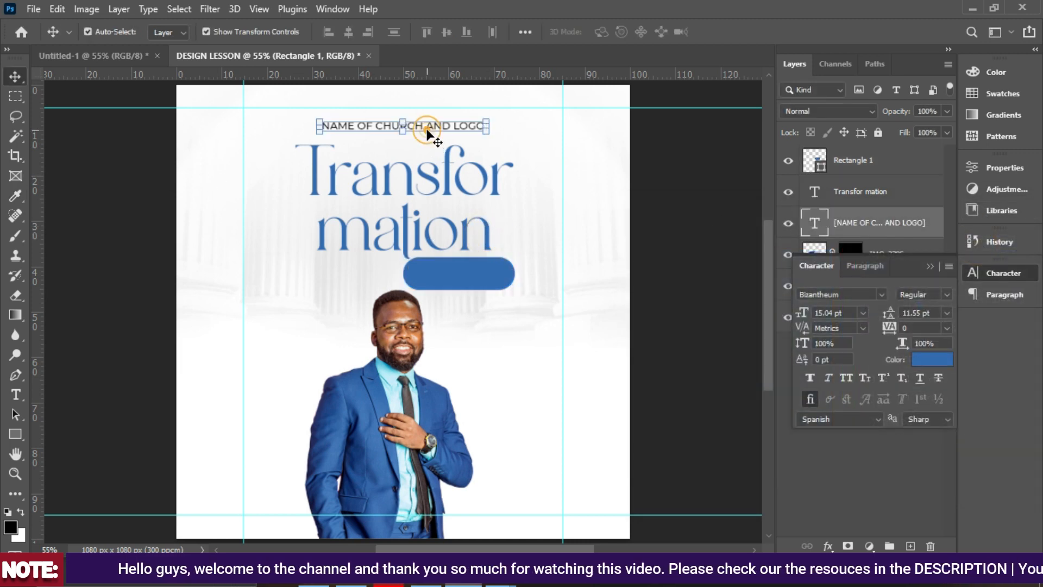
left_click_drag(429, 126, 531, 315)
double_click(530, 310)
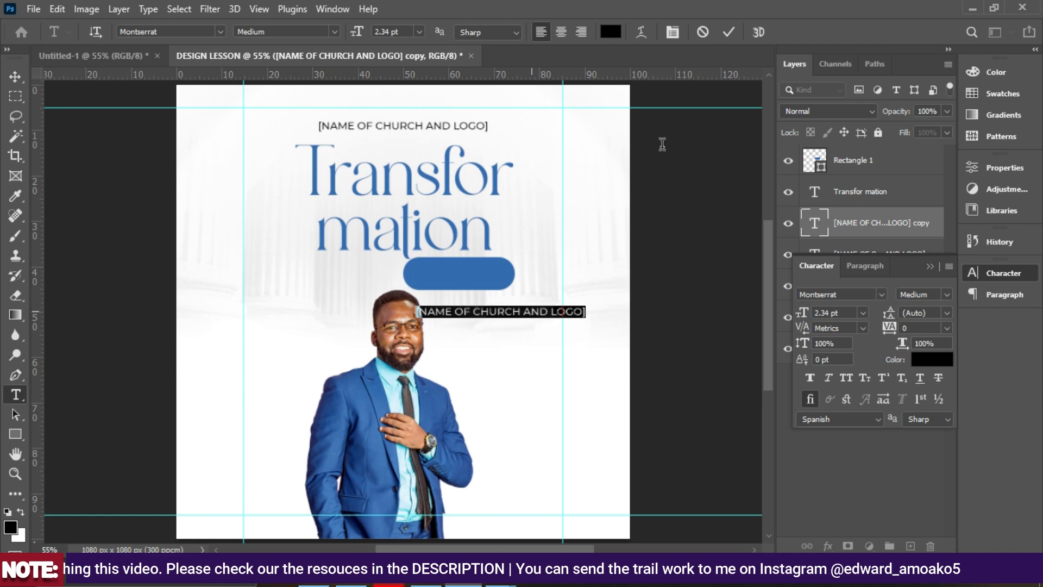
left_click(446, 312)
key("ctrl+a")
type("SERVICE")
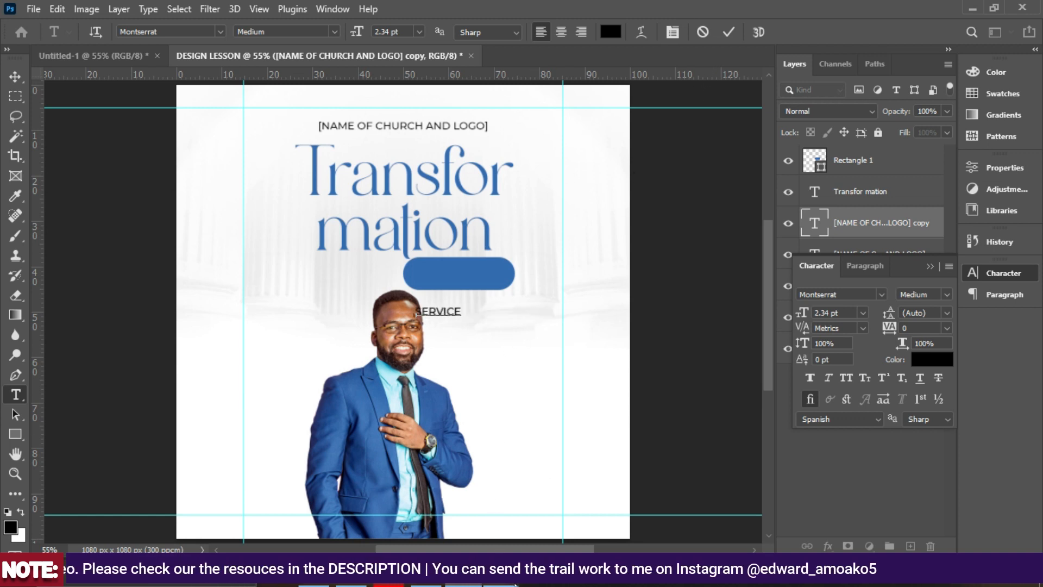
Check the LESSON.jpg reference, then commit the SERVICE text.
mouse_move(510, 584)
left_click(543, 494)
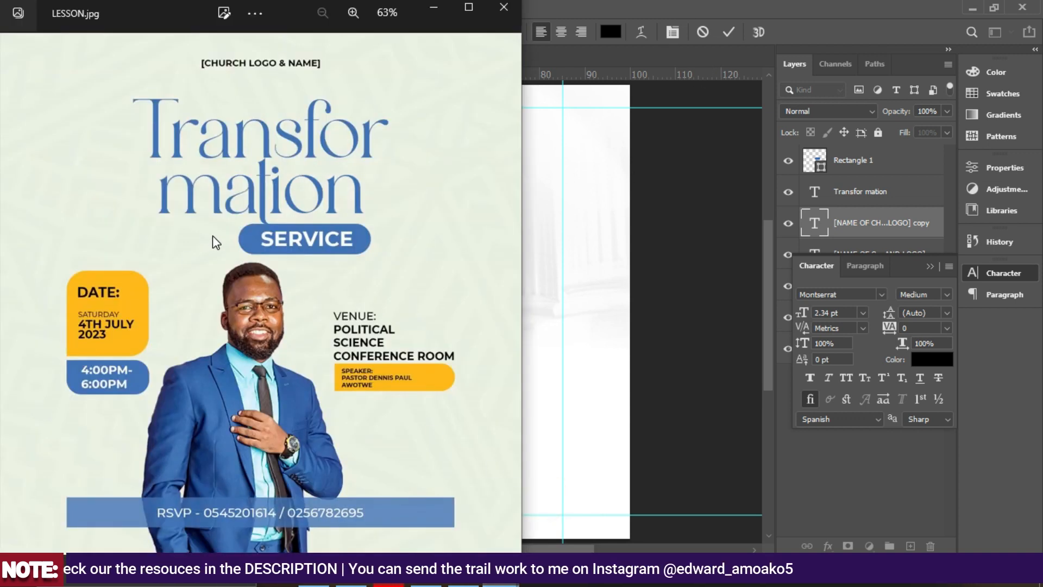
left_click(457, 573)
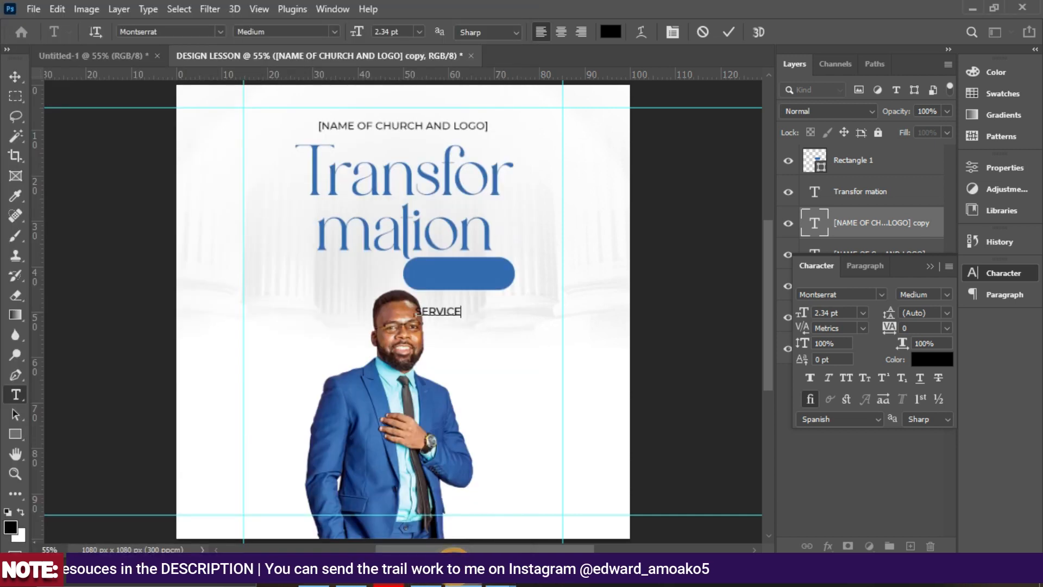
left_click(730, 32)
key("v")
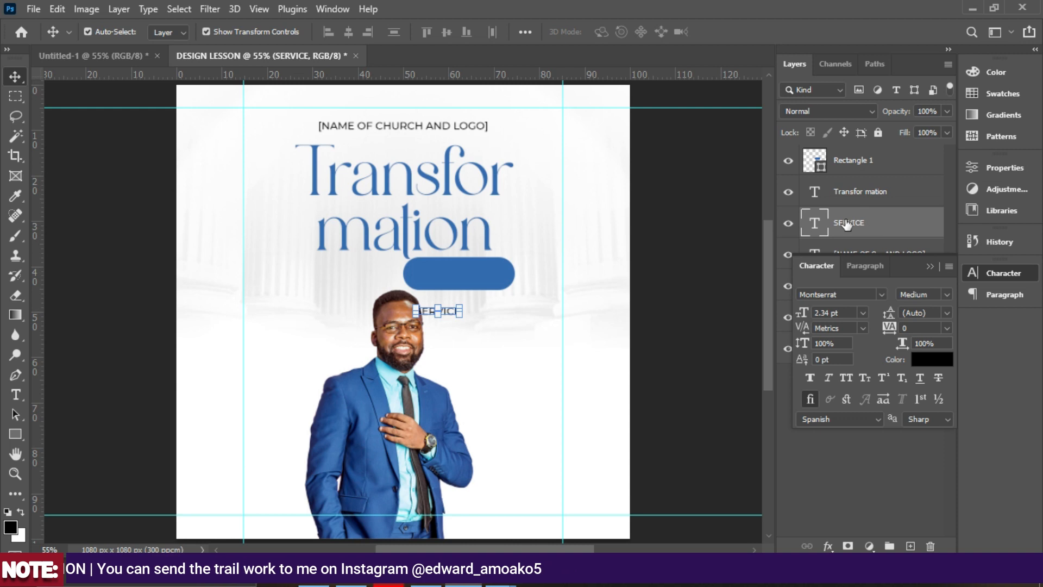
Stack the SERVICE layer above the pill and move it onto the blue pill.
left_click(930, 266)
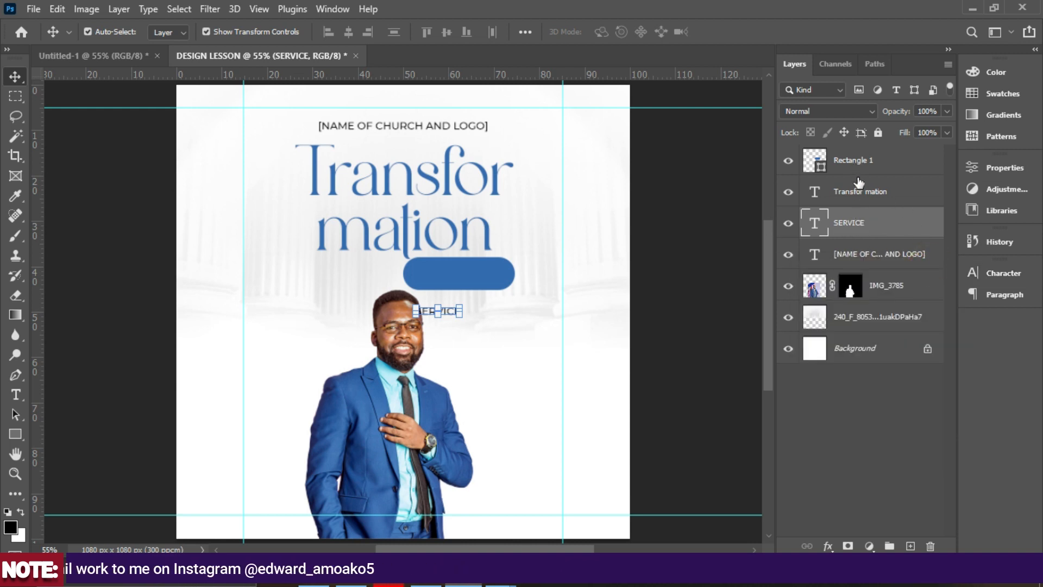
left_click_drag(854, 168, 862, 223)
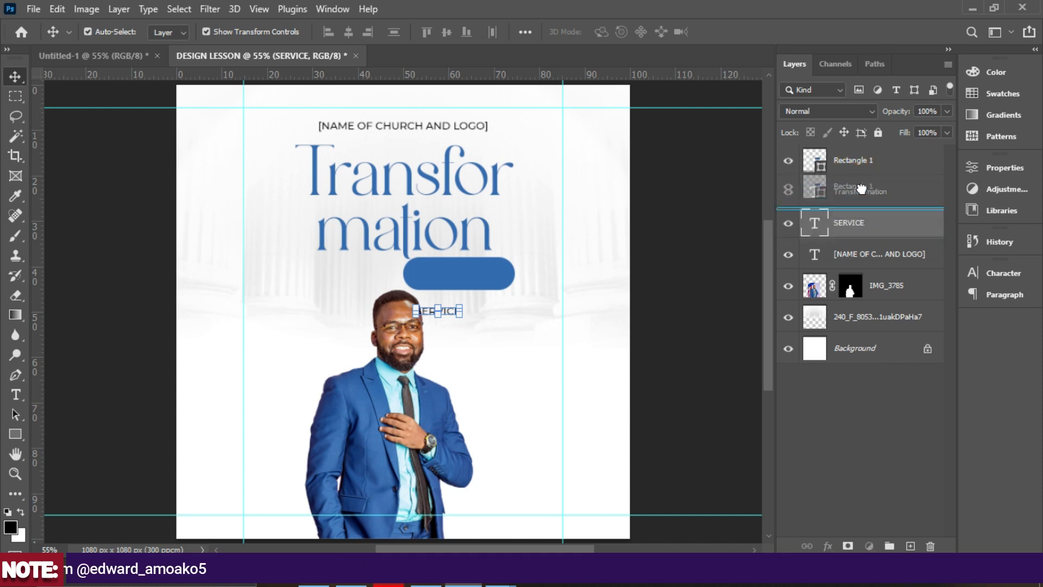
mouse_move(857, 155)
left_mouse_down()
mouse_move(850, 205)
mouse_move(850, 158)
left_mouse_up()
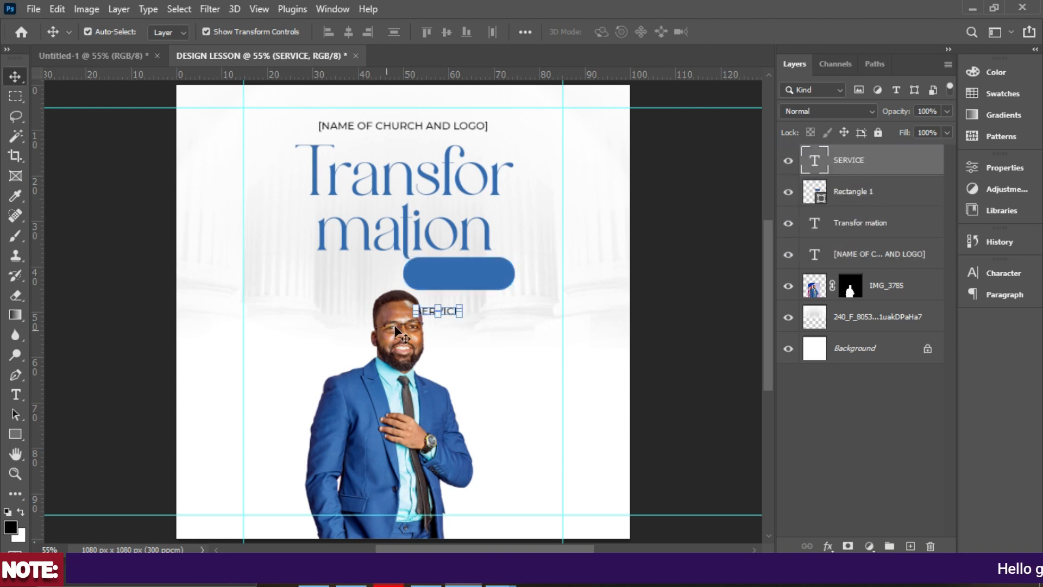
left_click_drag(448, 314, 500, 255)
key("ctrl+t")
Make the enlarged SERVICE text white and Montserrat Bold.
double_click(484, 274)
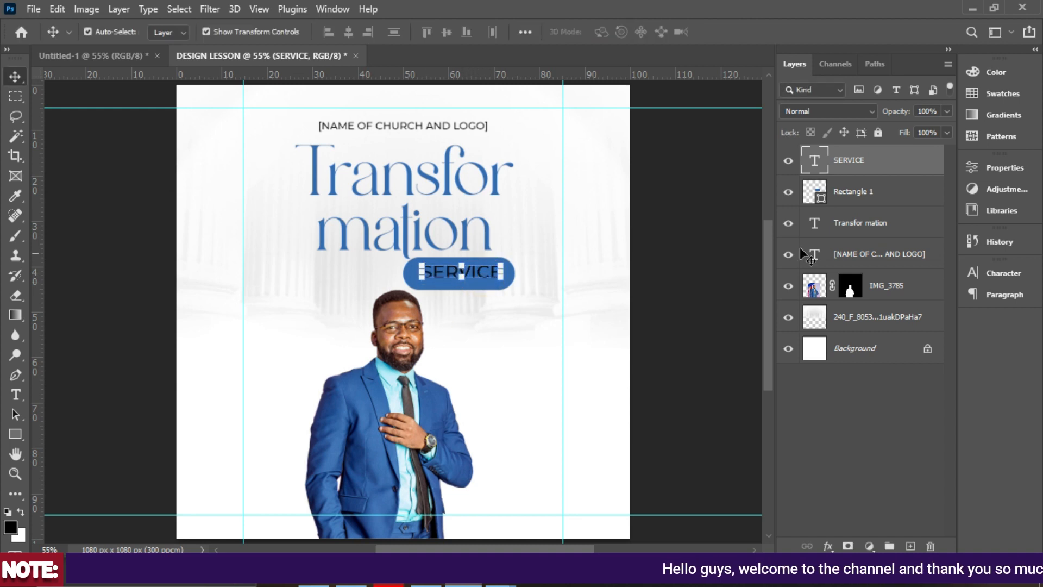
left_click(1014, 274)
left_click(933, 354)
left_click(525, 132)
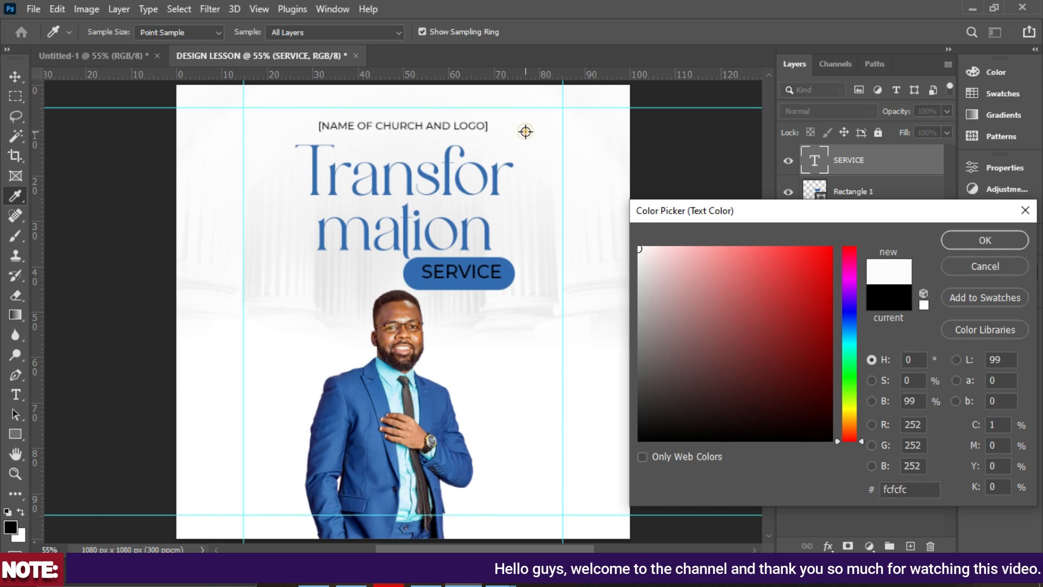
left_click(967, 247)
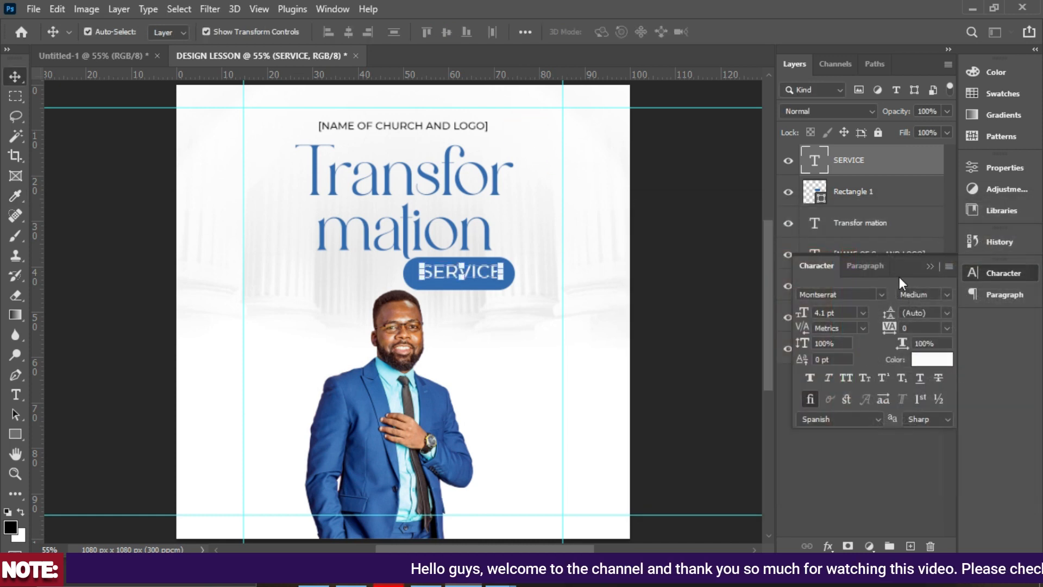
left_click(948, 295)
left_click(947, 295)
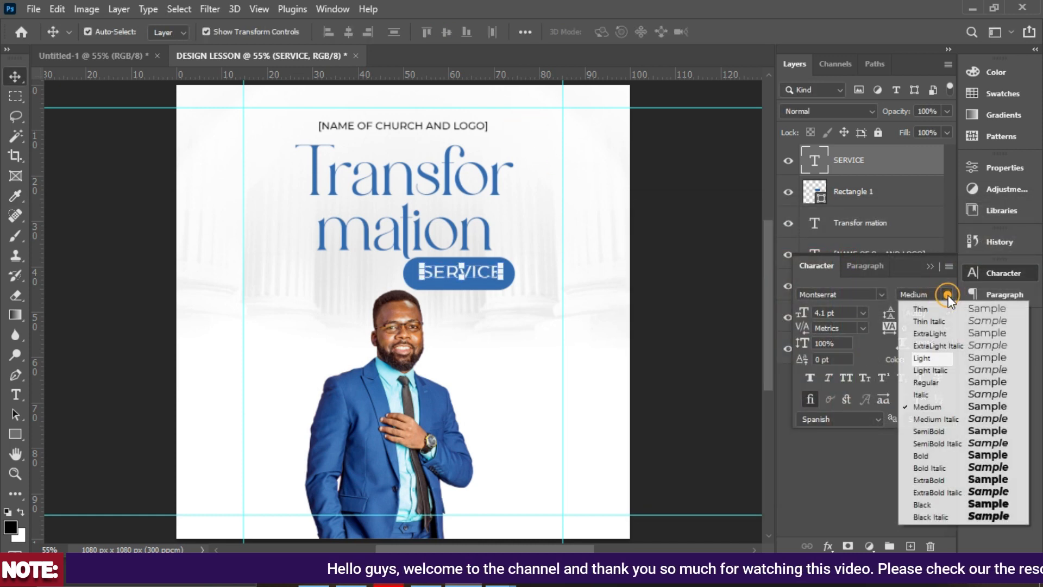
left_click(940, 456)
Centre the SERVICE text inside the blue pill and deselect it.
left_click_drag(487, 274, 483, 275)
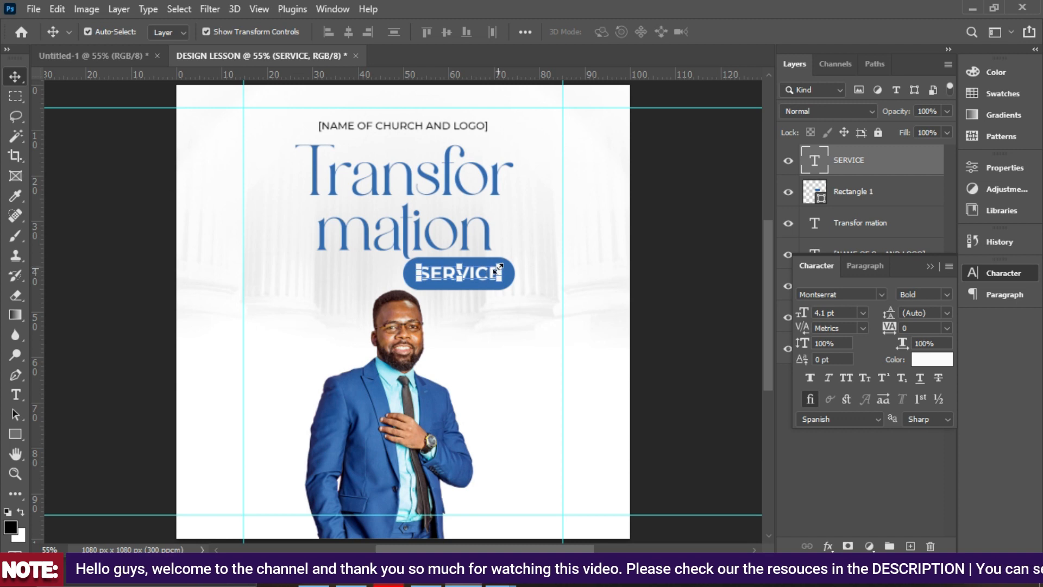
left_click(632, 269)
scroll(490, 274, "down", 1)
scroll(491, 274, "down", 2)
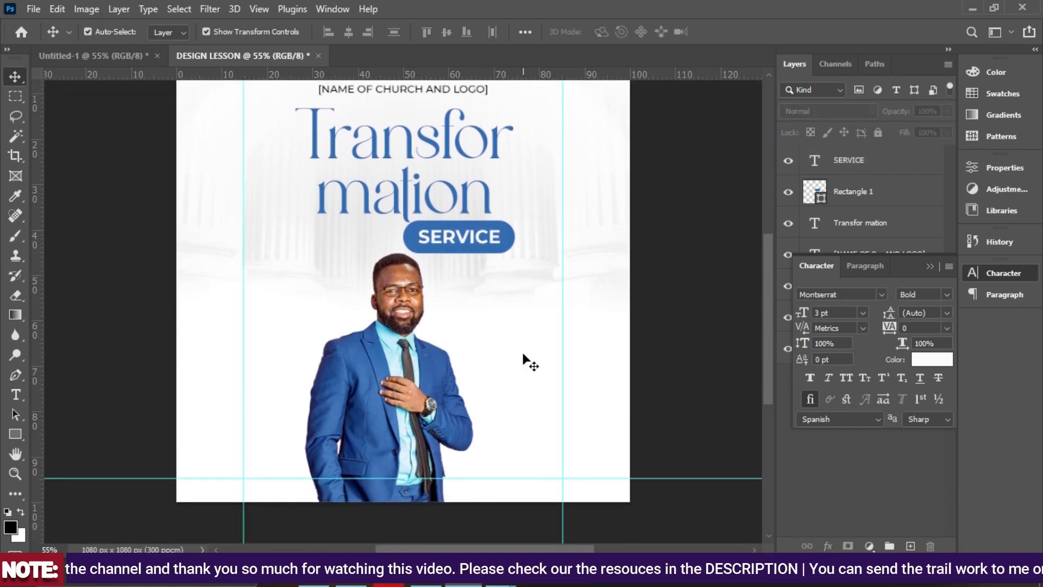
left_click(501, 571)
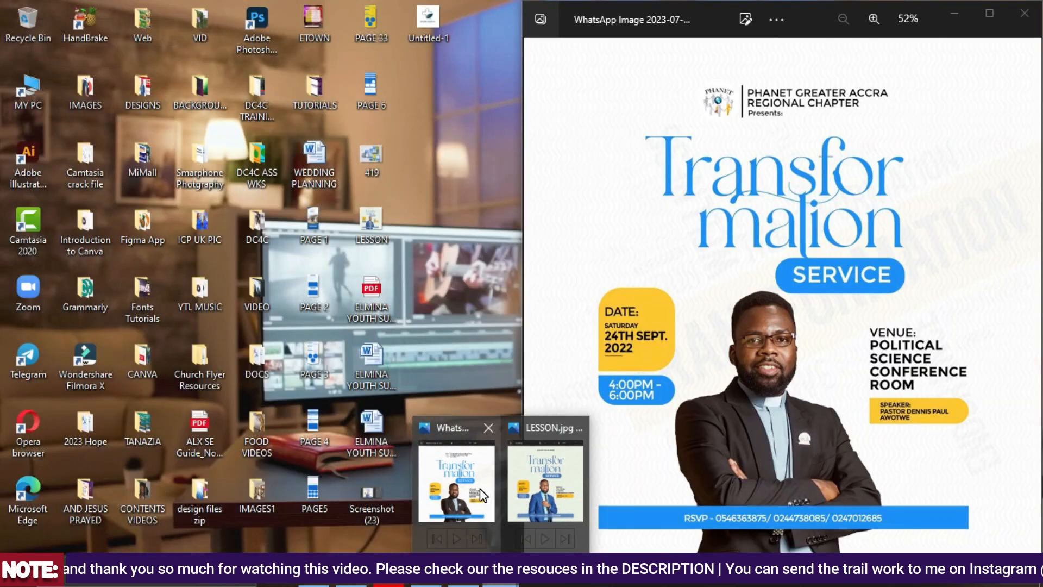
Compare the design with the WhatsApp reference flyer, then return to Photoshop.
left_click(478, 489)
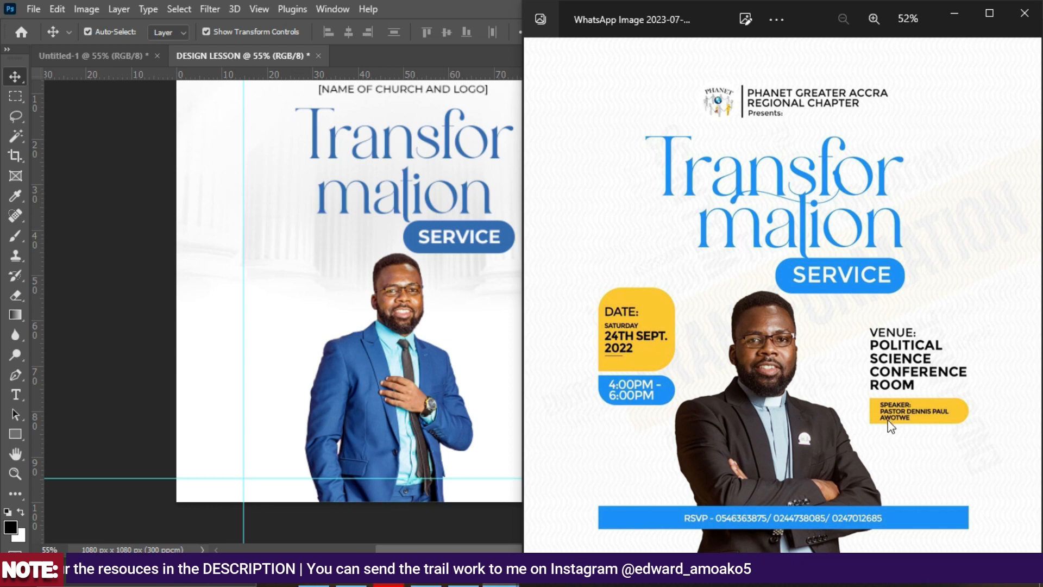
left_click(447, 550)
left_click(15, 433)
Draw a blue 760 × 57 px rectangle between the side guides near the flyer's bottom.
left_click(85, 435)
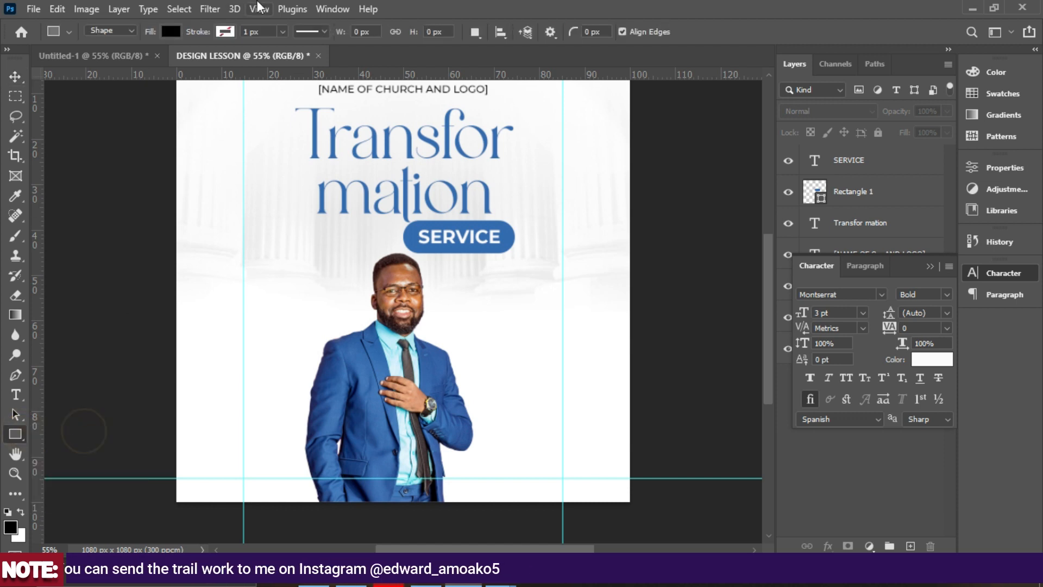
left_click(164, 30)
left_click(88, 112)
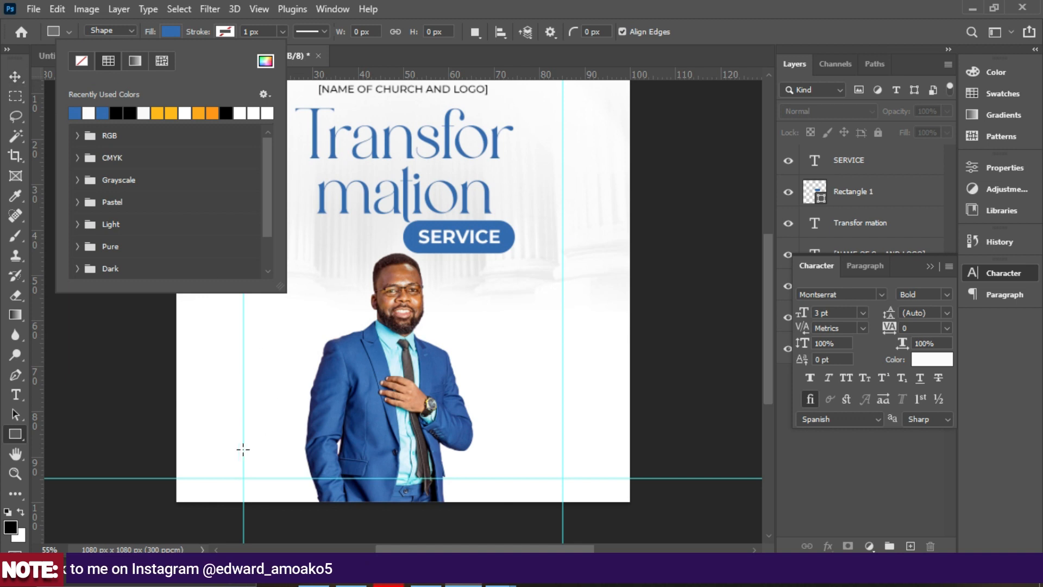
left_click_drag(243, 457, 563, 480)
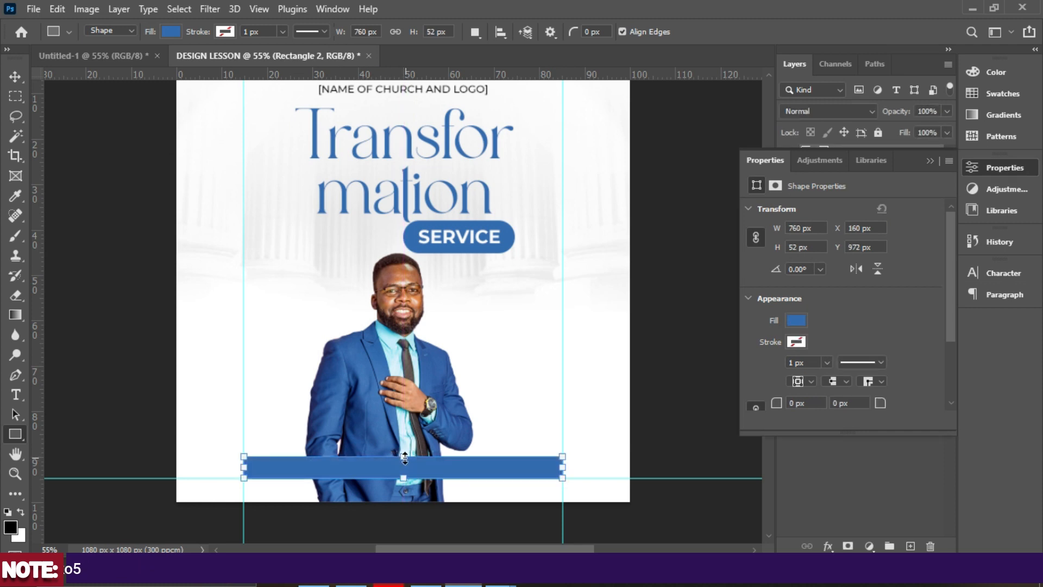
left_click_drag(405, 458, 404, 452)
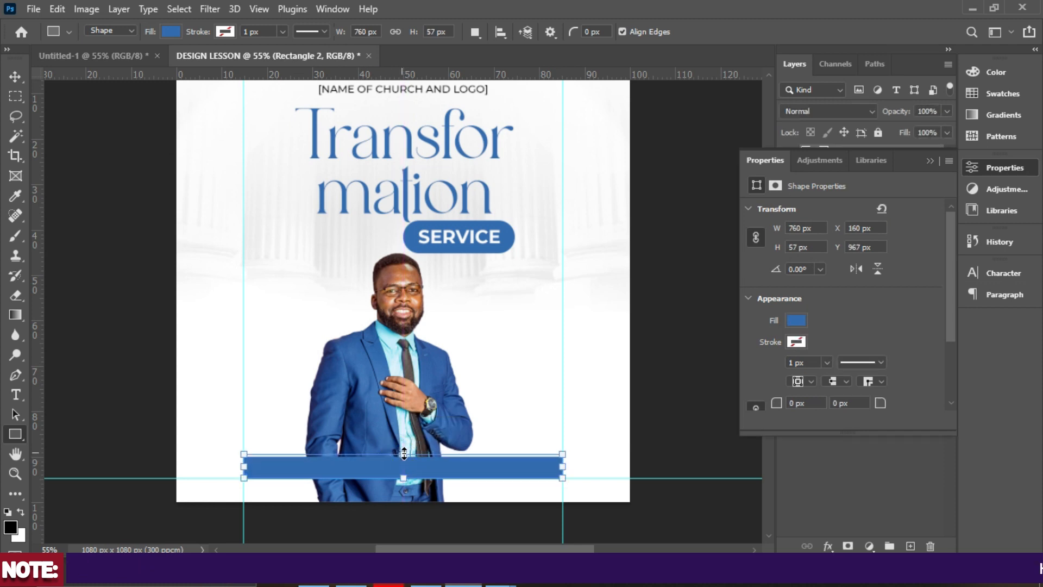
left_click(13, 74)
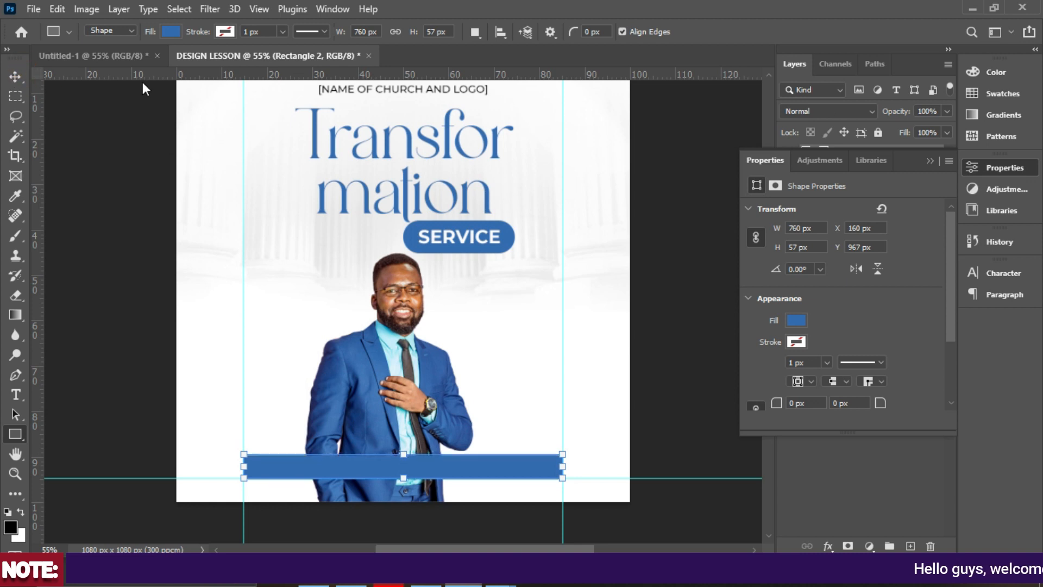
left_click(931, 160)
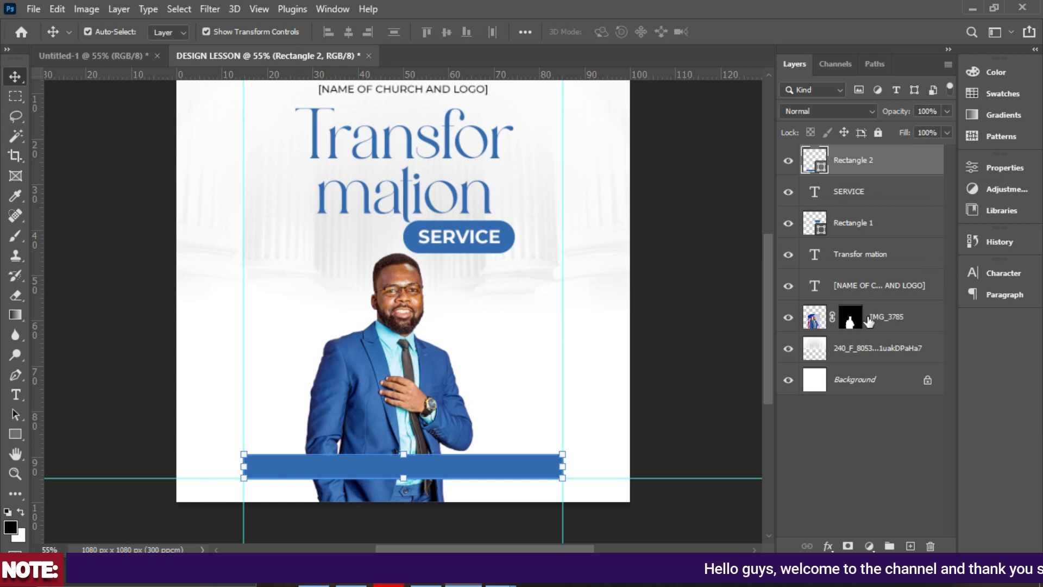
Draw a small 171 × 80 px blue box left of the speaker.
left_click(887, 318)
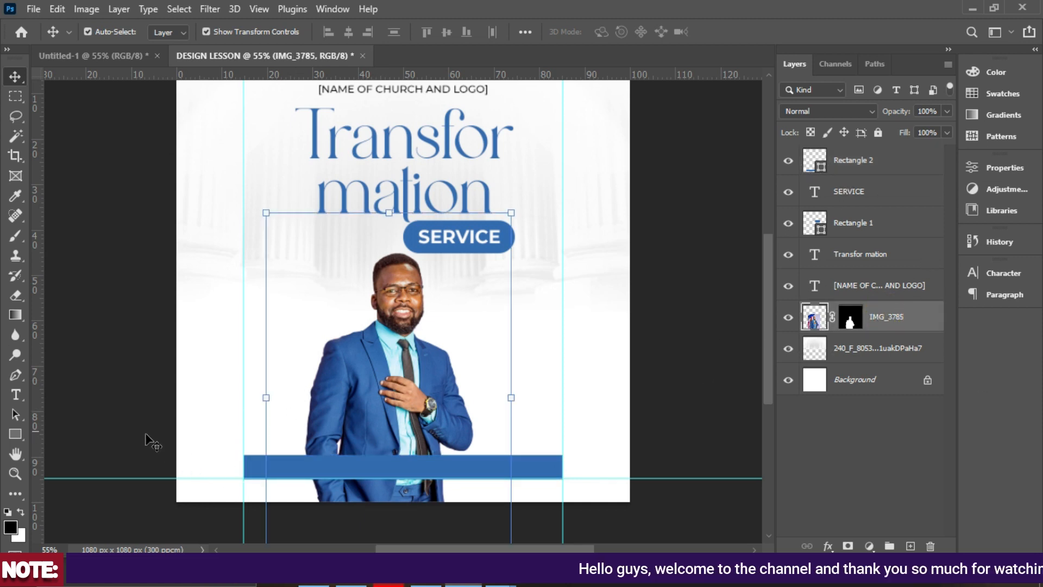
left_click(15, 434)
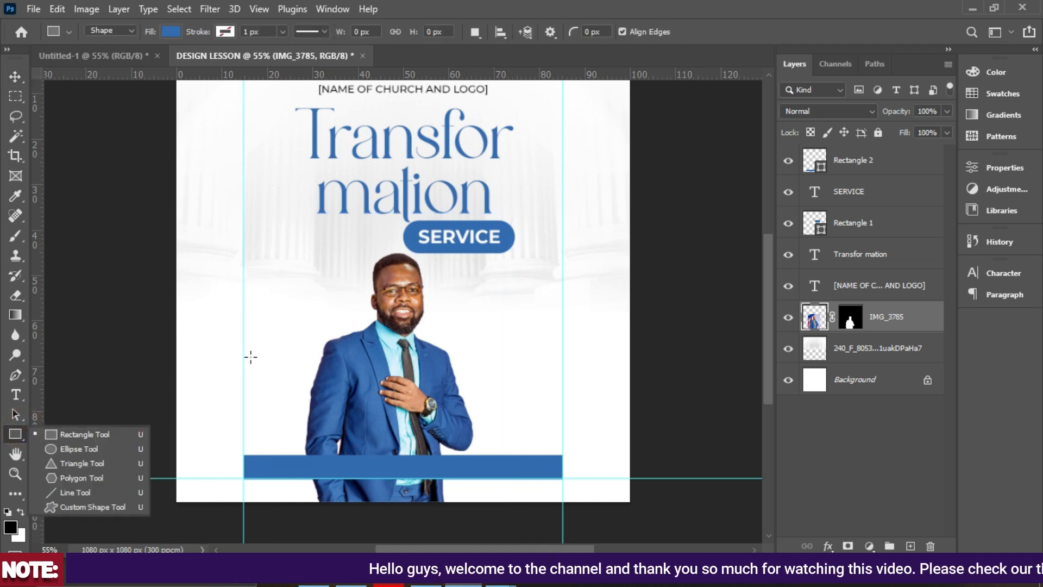
mouse_move(244, 351)
left_mouse_down()
mouse_move(288, 377)
mouse_move(317, 367)
left_mouse_up()
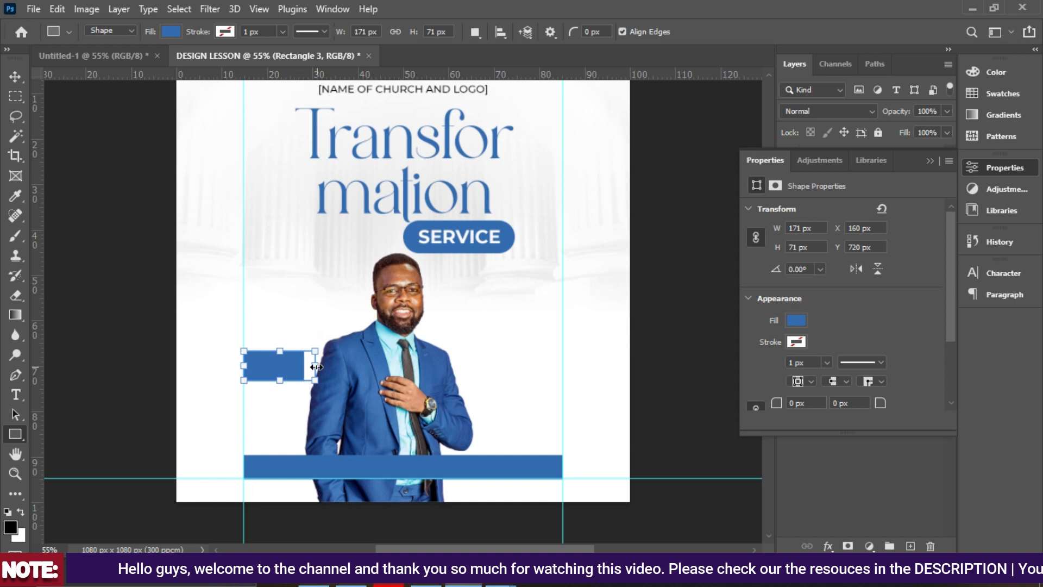
scroll(806, 300, "down", 3)
scroll(793, 311, "up", 2)
left_click_drag(281, 351, 278, 347)
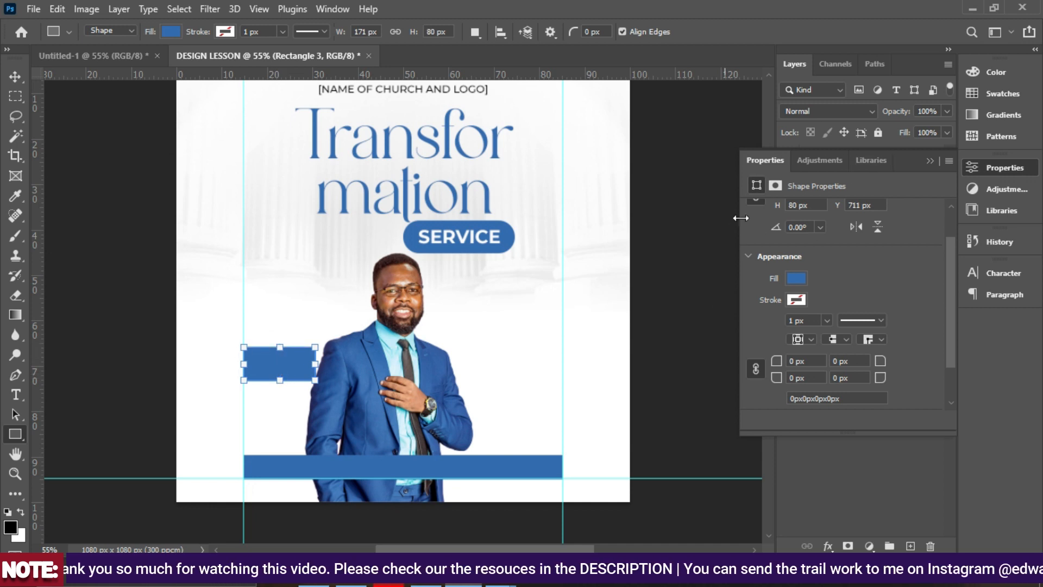
scroll(780, 322, "down", 2)
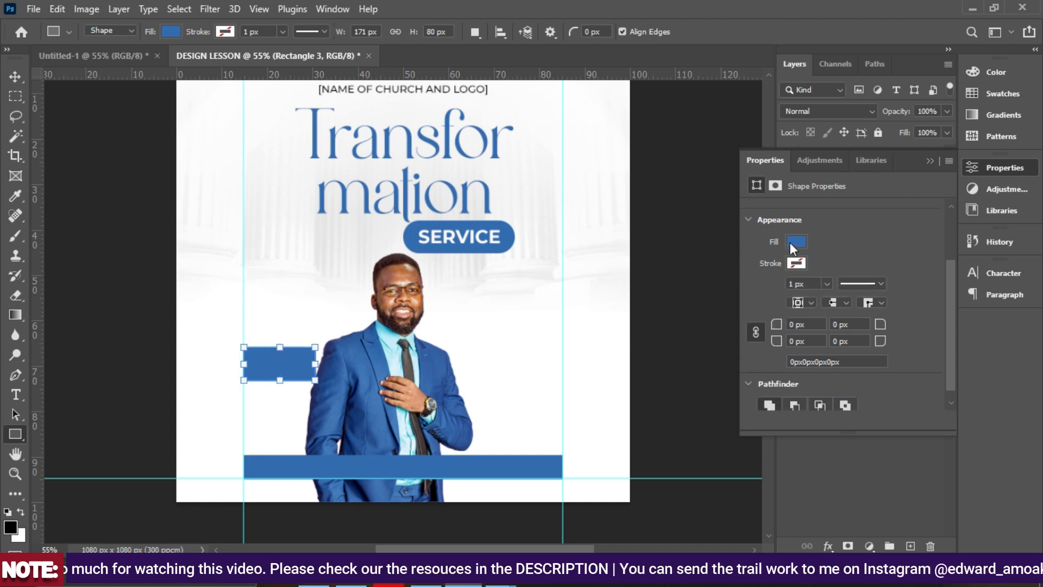
Unlink the corner radii and set them to 0, 40, 40 and 41 px.
left_click(756, 330)
left_click(754, 332)
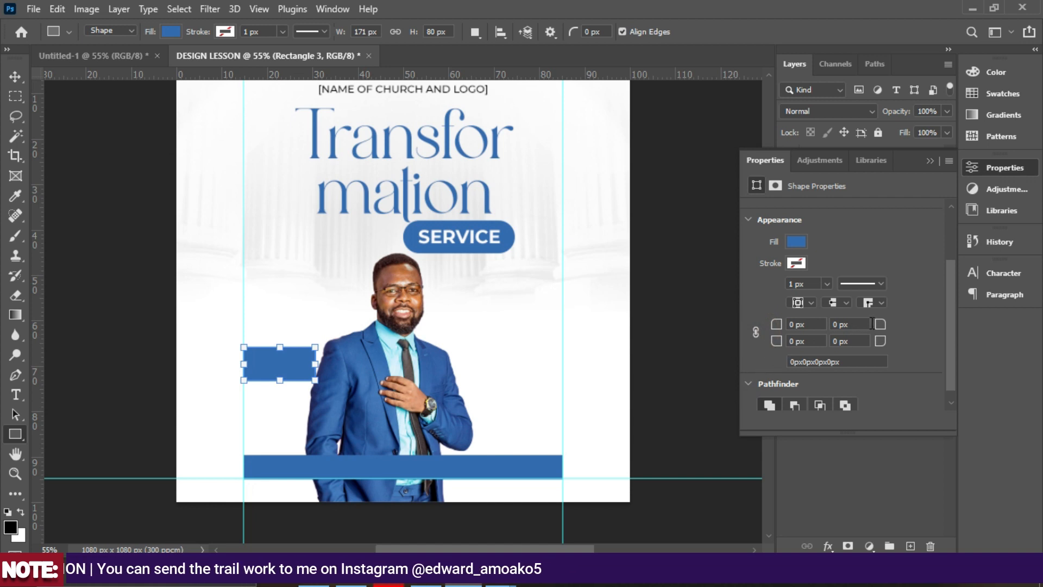
left_click_drag(881, 324, 356, 369)
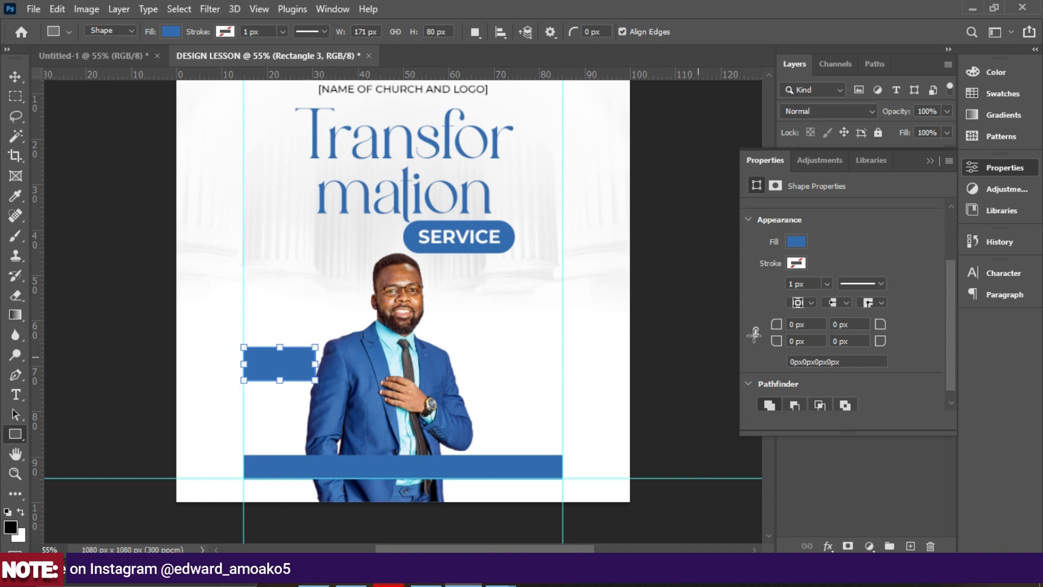
left_click_drag(880, 328, 916, 342)
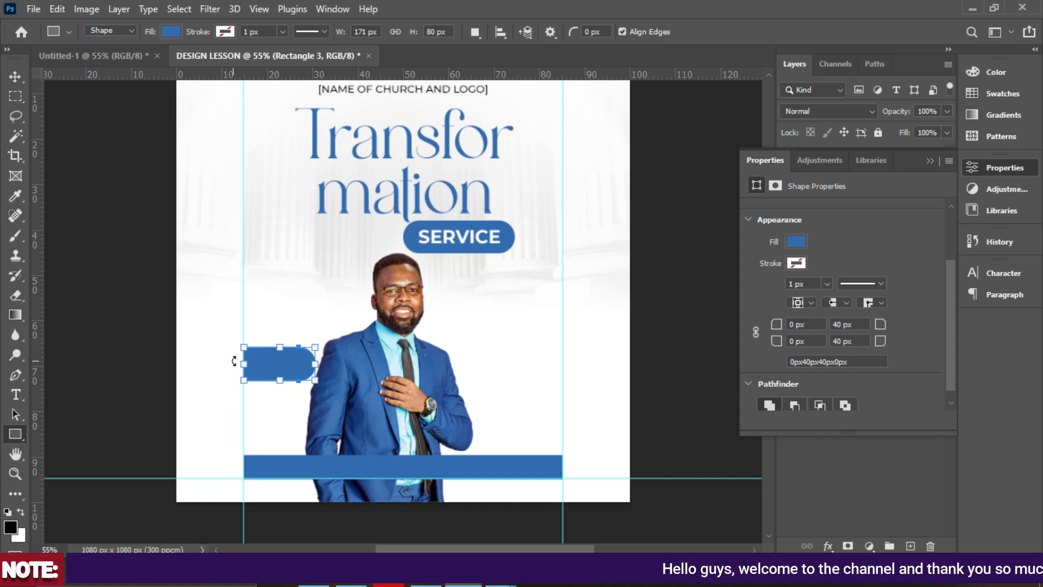
mouse_move(463, 584)
left_click(457, 489)
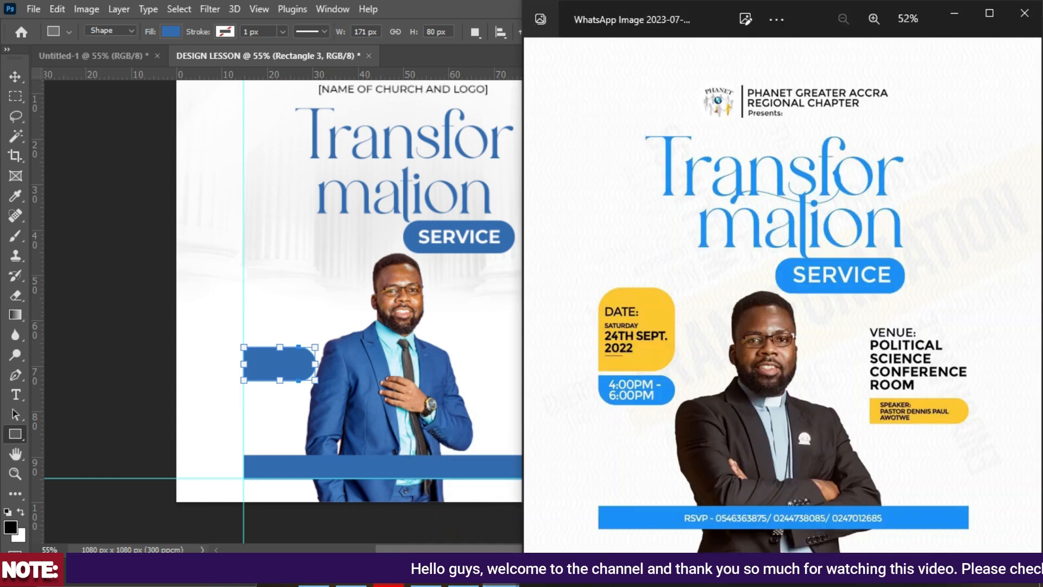
left_click(463, 583)
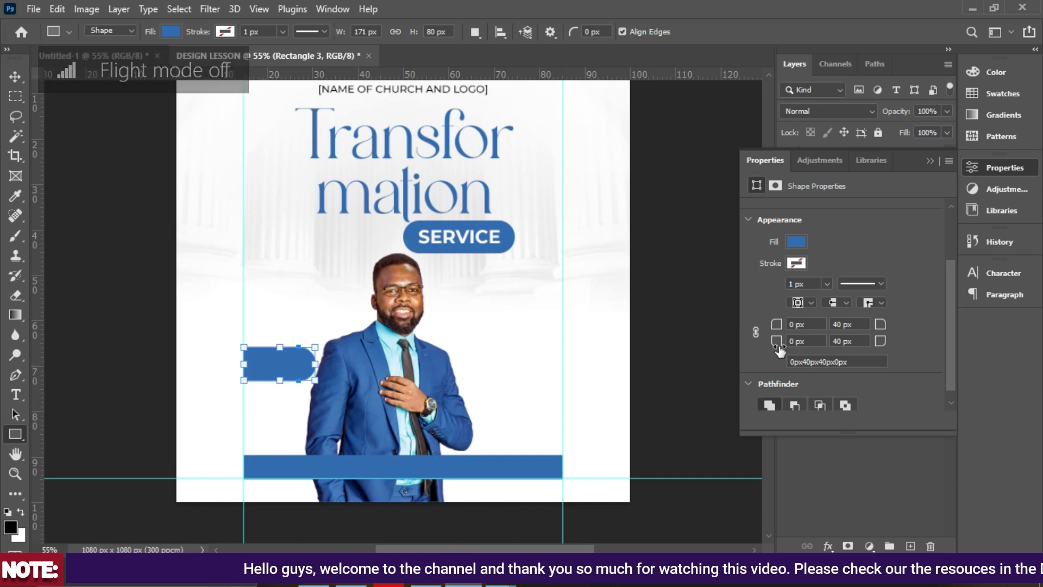
mouse_move(776, 348)
left_mouse_down()
mouse_move(802, 353)
mouse_move(777, 356)
left_mouse_up()
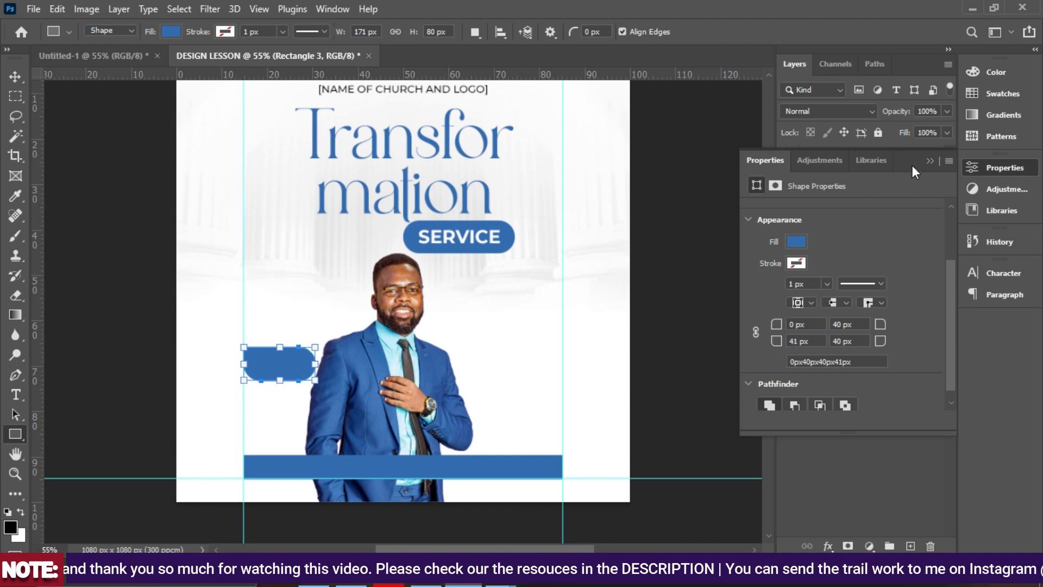
left_click(930, 160)
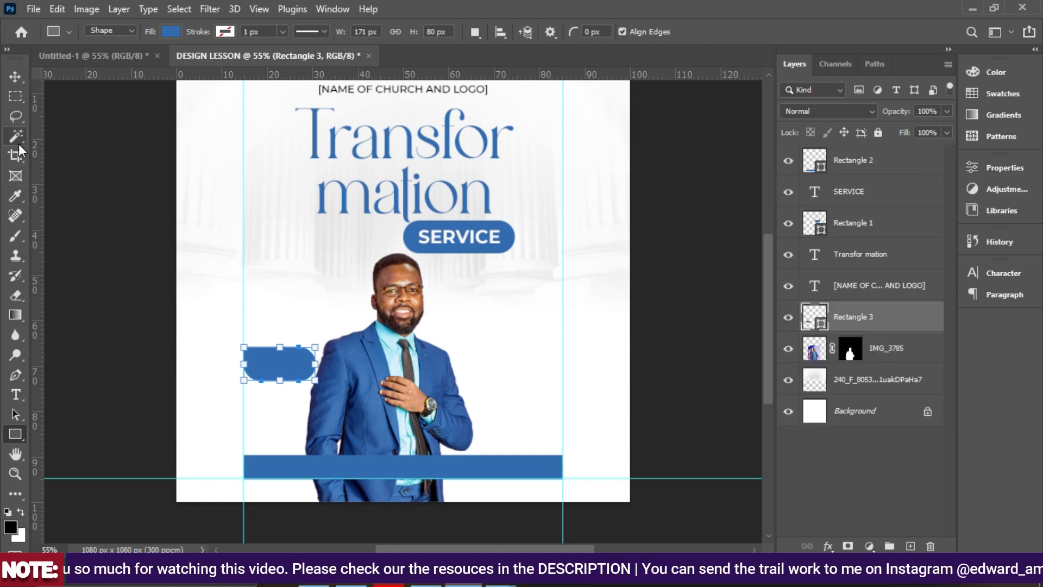
Draw a 170 × 159 px box just above the rounded blue box.
left_click(20, 77)
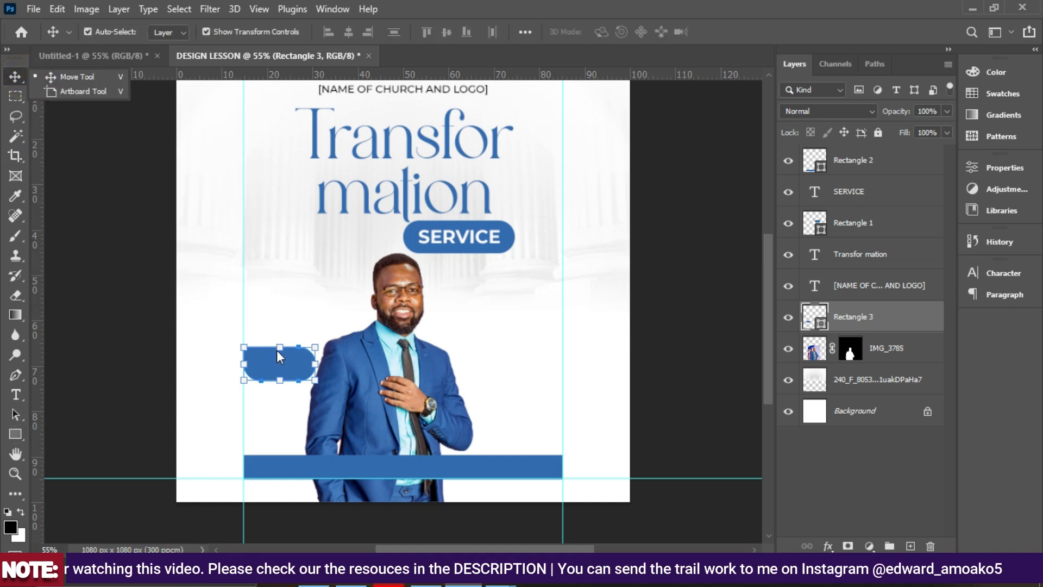
left_click(877, 352)
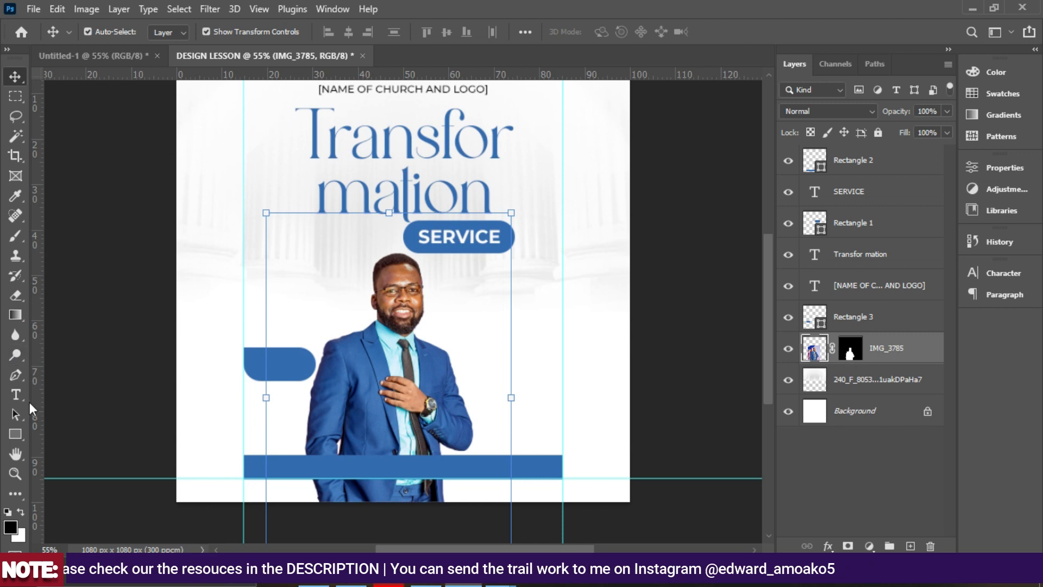
left_click(15, 434)
left_click_drag(243, 288, 315, 341)
left_click_drag(282, 288, 281, 273)
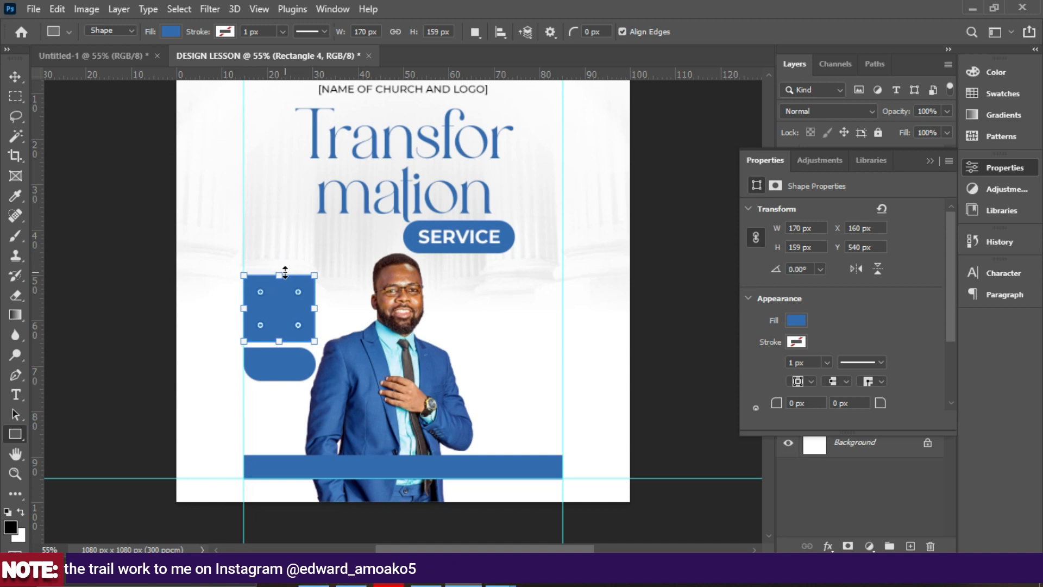
Give the new box a yellow-orange fill in the colour picker.
left_click(796, 319)
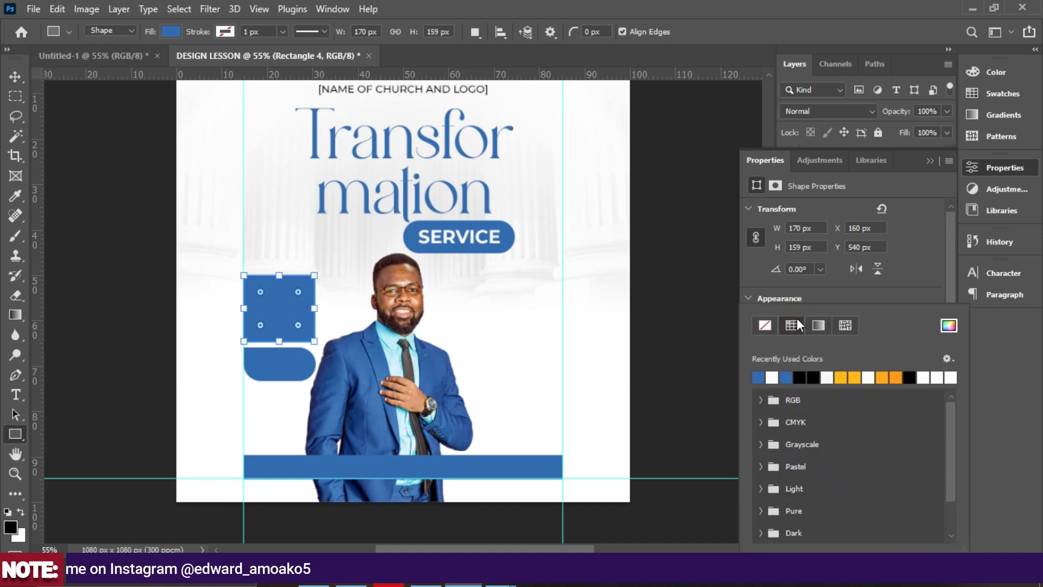
left_click(842, 376)
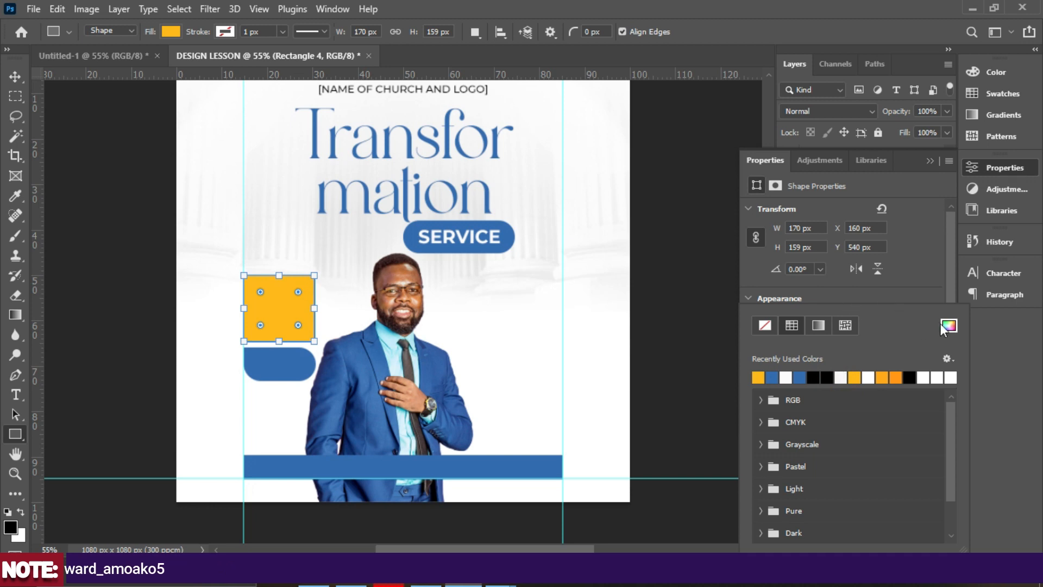
left_click(947, 325)
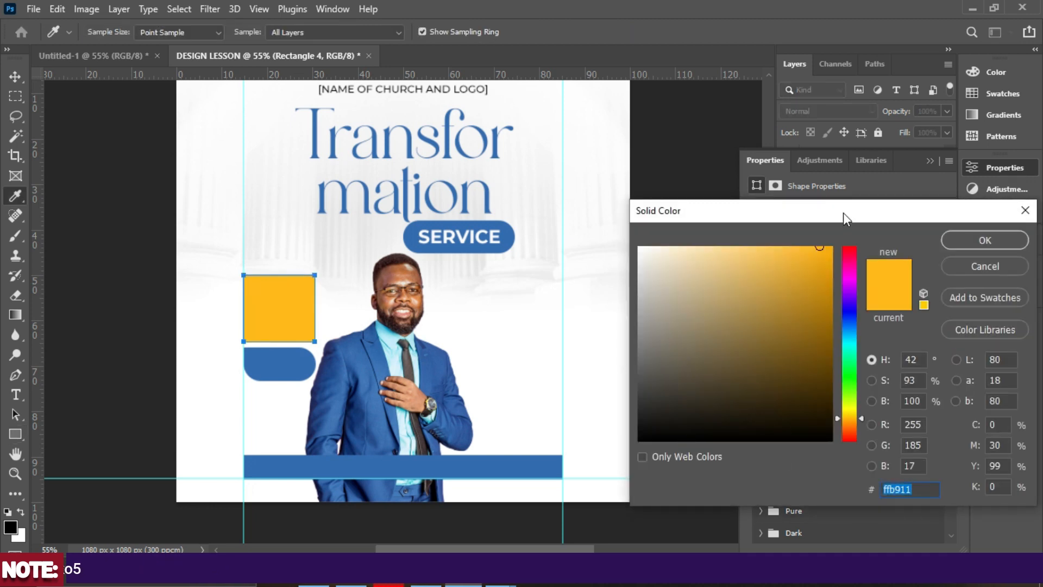
left_click_drag(843, 213, 787, 124)
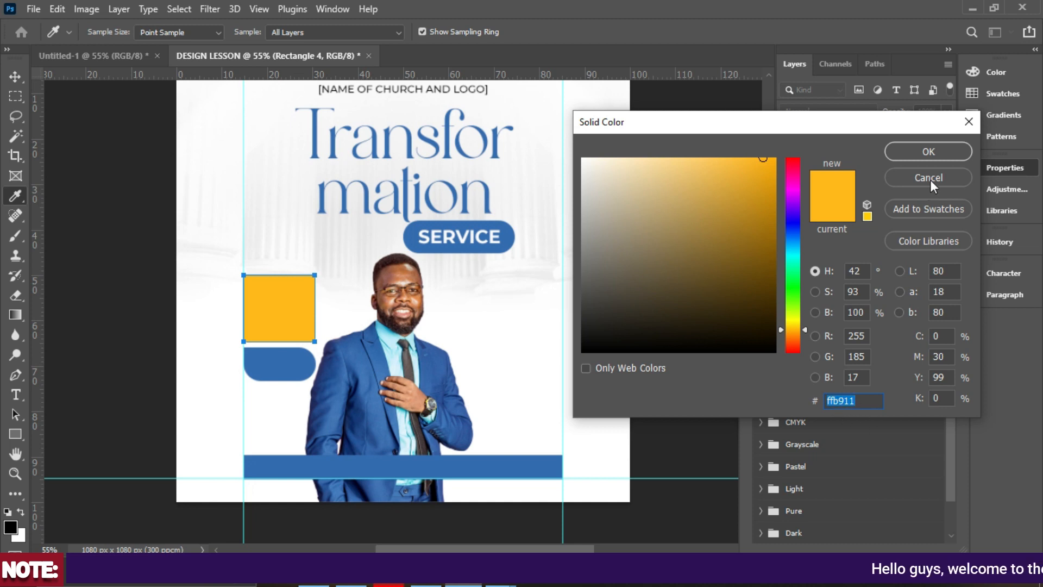
Confirm the orange fill and round the corners to 45, 45, 44 px, bottom-left square.
left_click(927, 151)
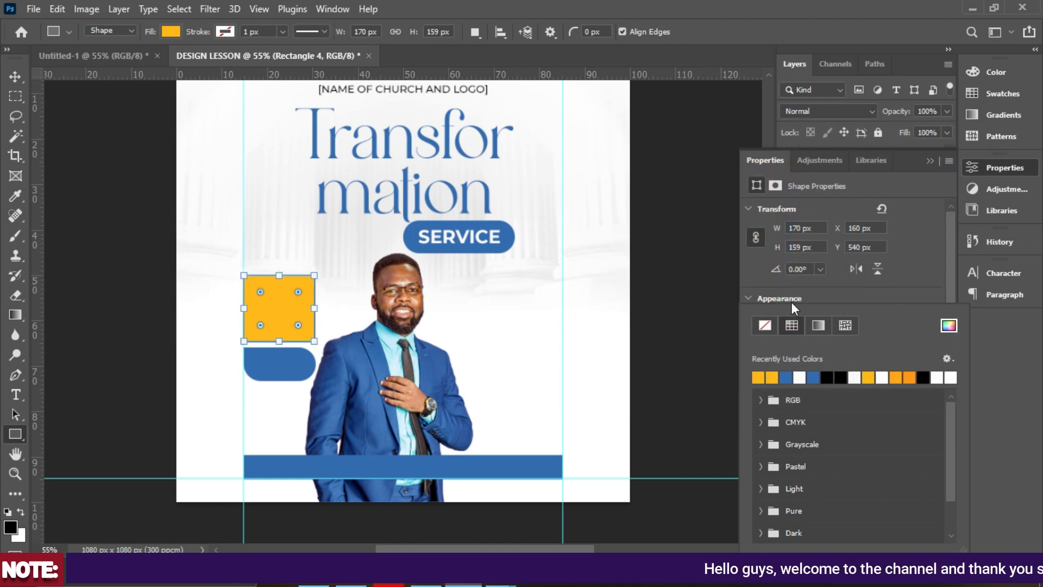
left_click(757, 185)
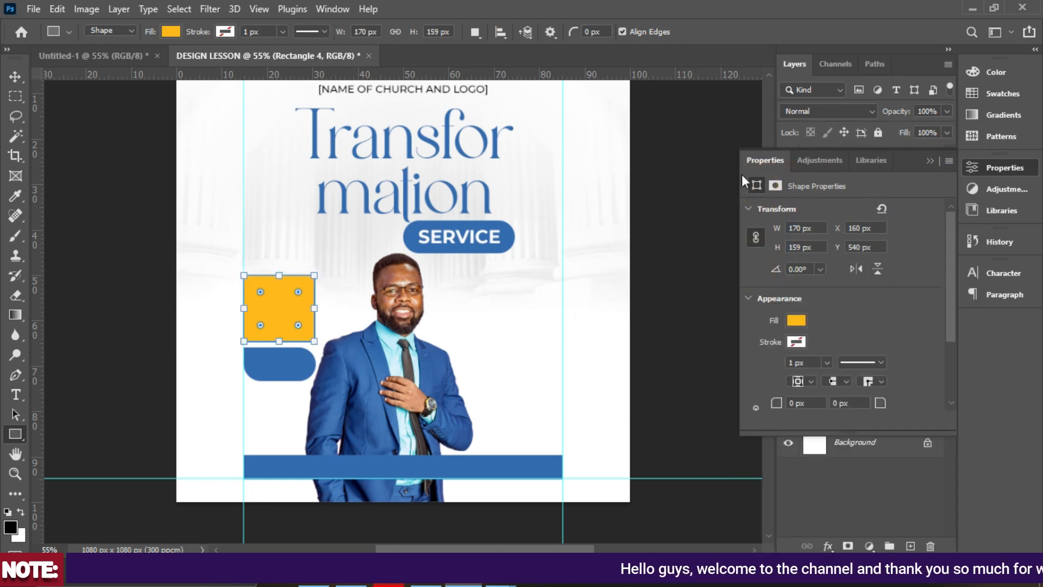
scroll(780, 326, "down", 3)
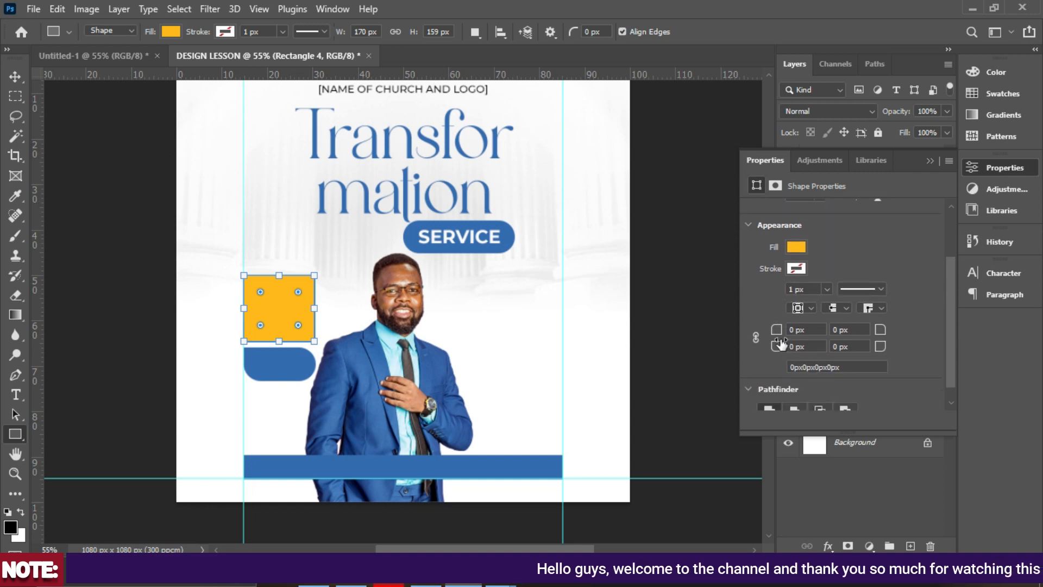
left_click_drag(776, 330, 811, 334)
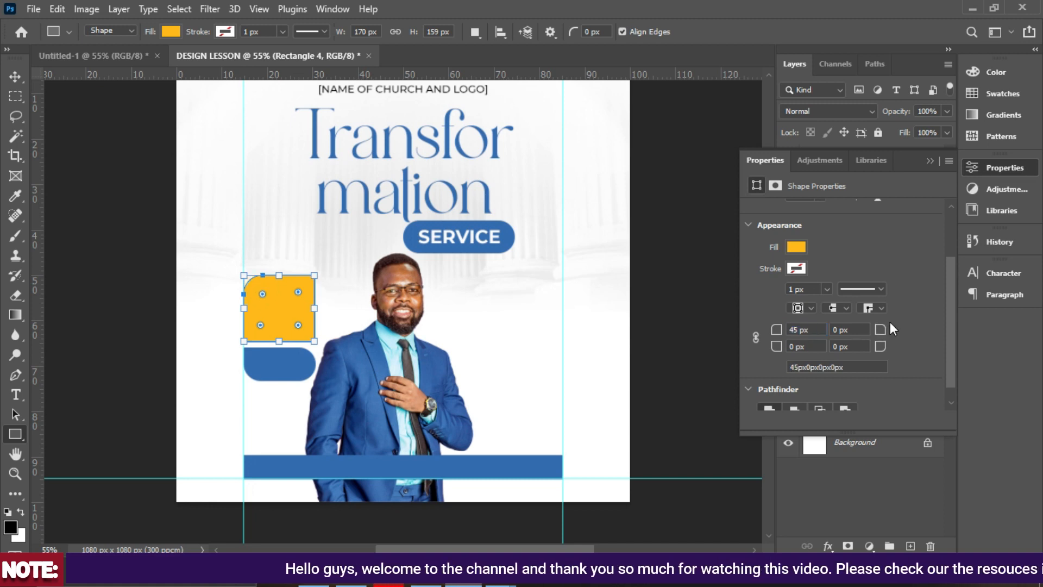
left_click_drag(879, 332, 922, 354)
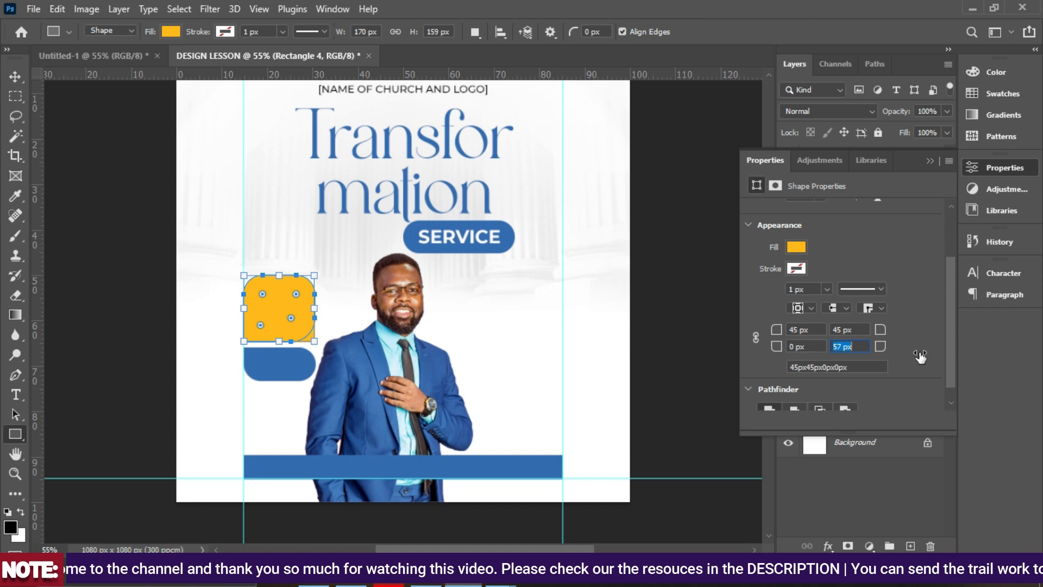
left_click_drag(919, 359, 910, 370)
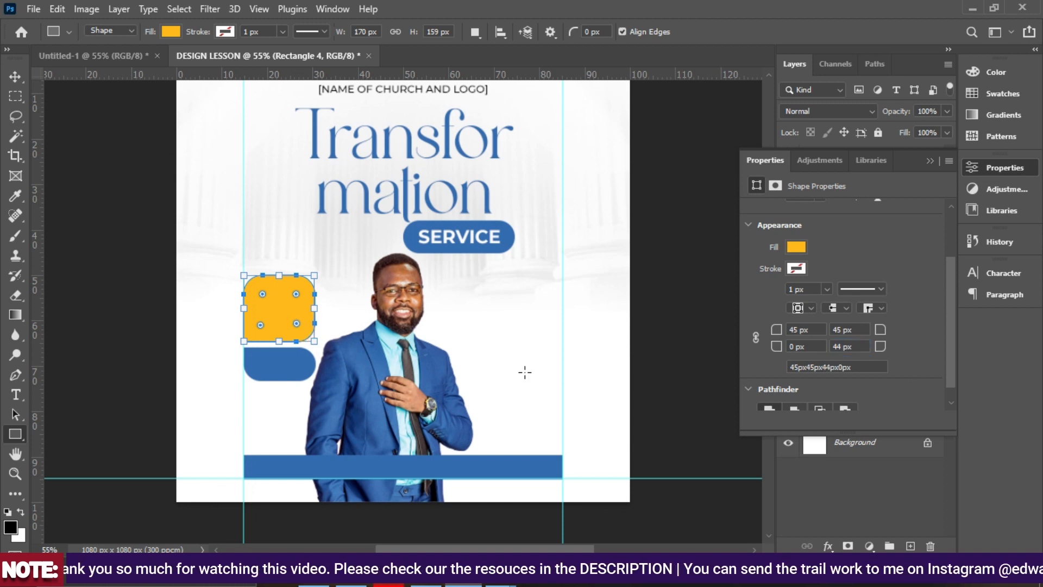
left_click(16, 76)
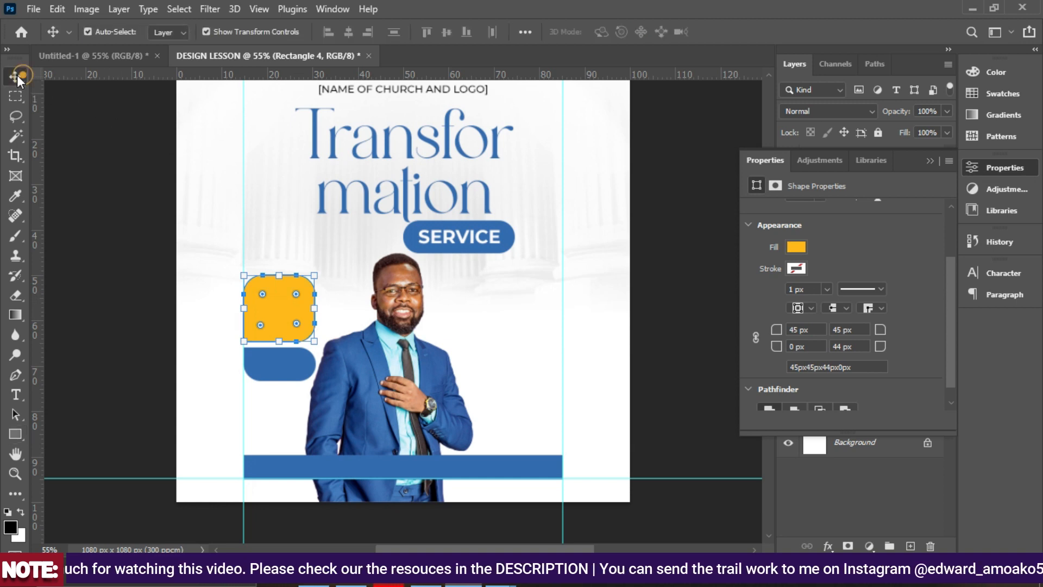
Nudge the yellow box down slightly and select the speaker photo layer.
left_click(931, 156)
key("Down")
key("Down")
key("Down")
left_click(665, 379)
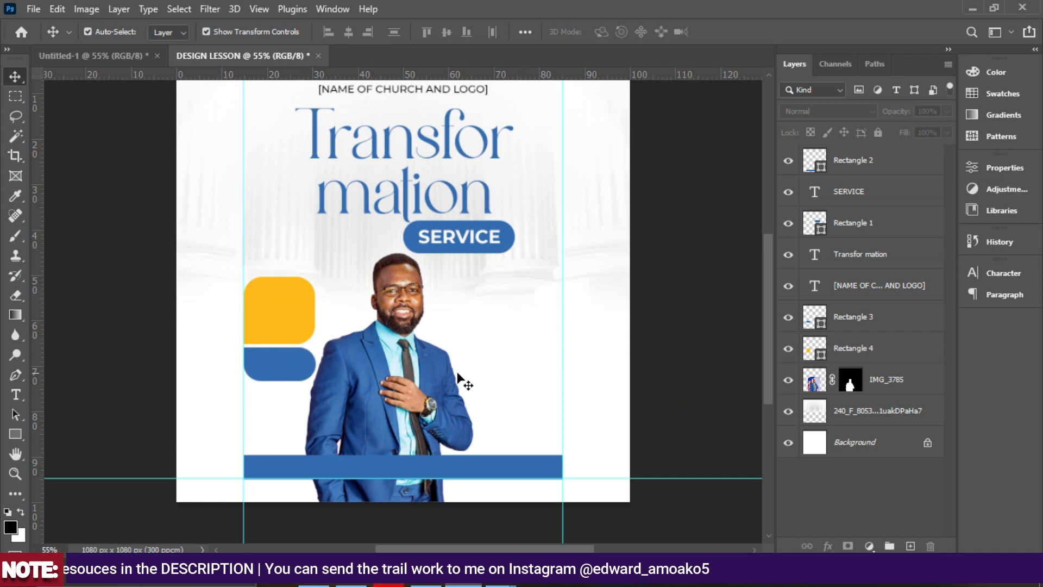
left_click(881, 388)
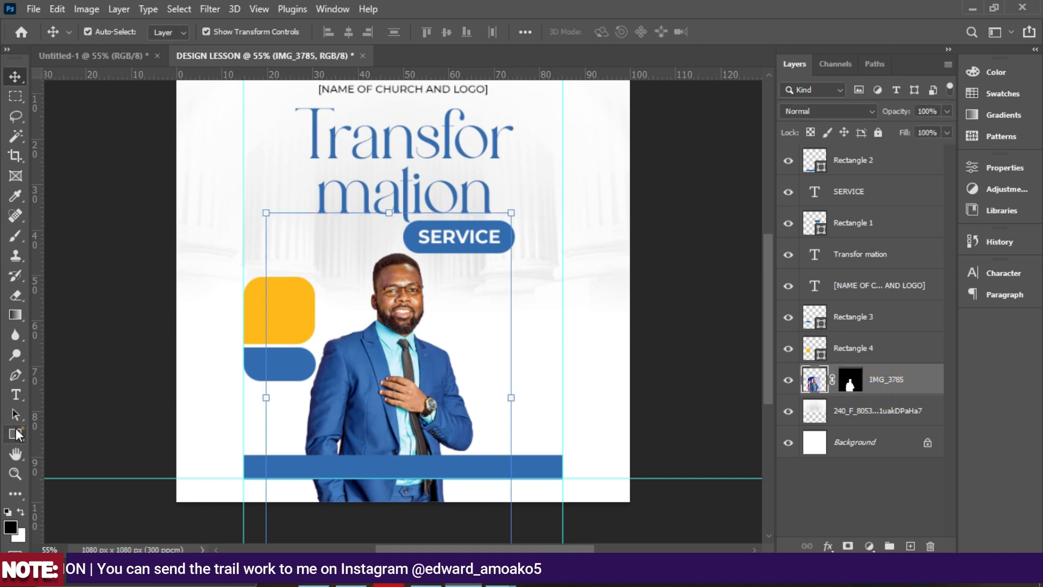
Draw a 202 × 72 px yellow rectangle to the right of the speaker.
left_click(17, 433)
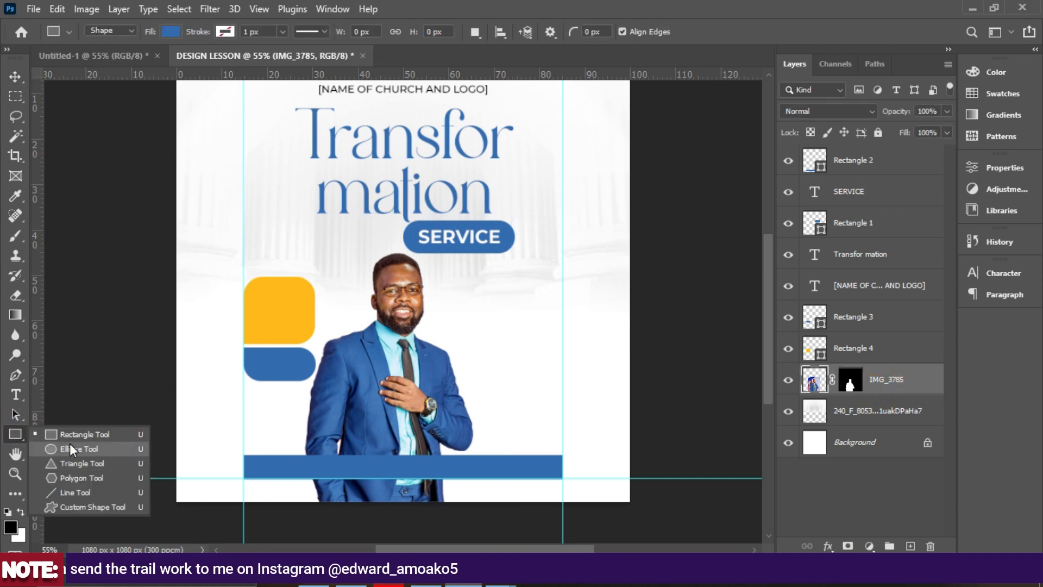
left_click(178, 33)
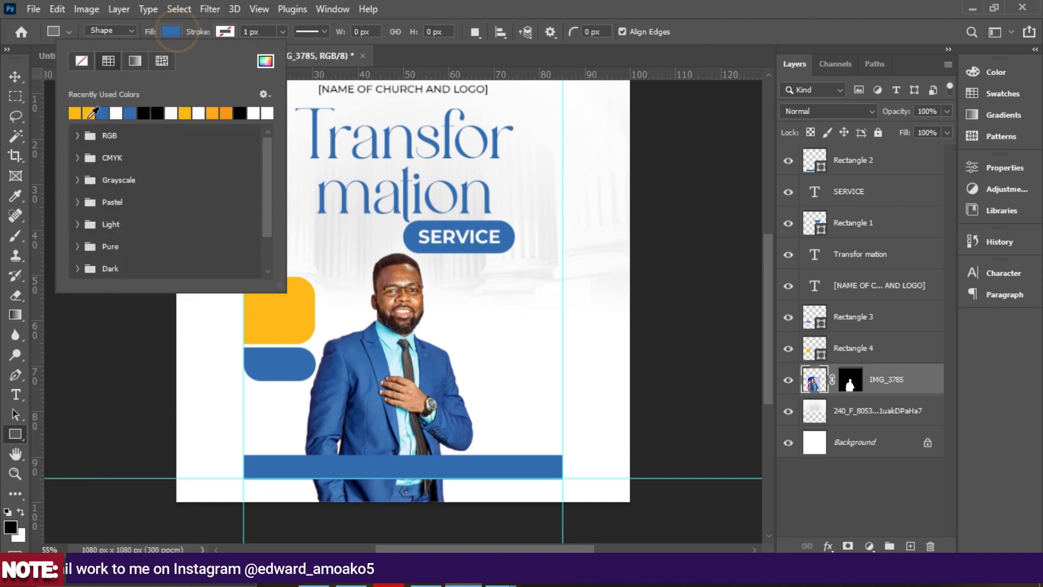
left_click(74, 113)
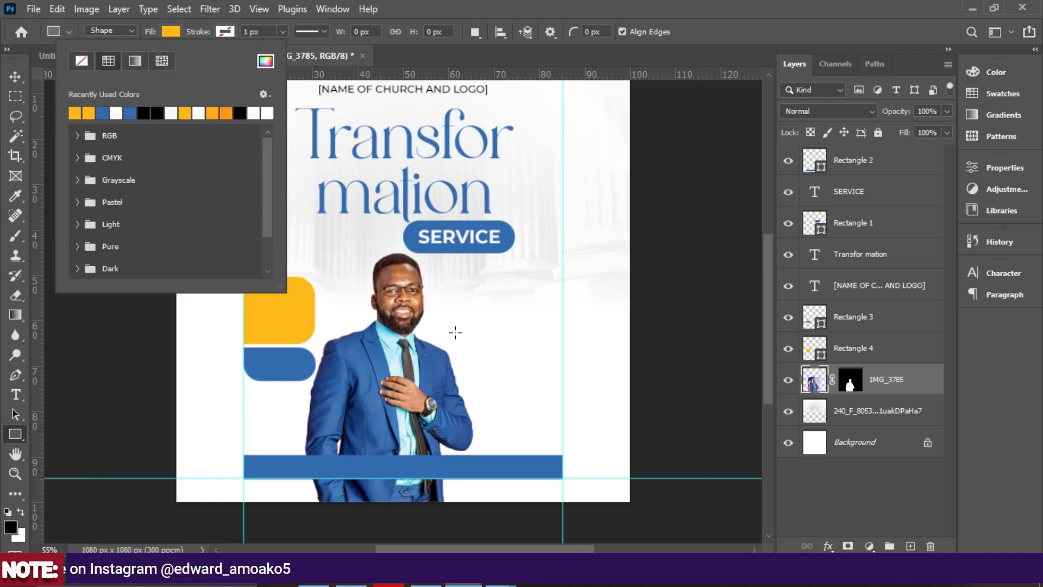
left_click_drag(494, 358, 562, 388)
left_click_drag(496, 375, 478, 381)
Round the rectangle's right-hand corners to 36 px.
scroll(863, 245, "down", 3)
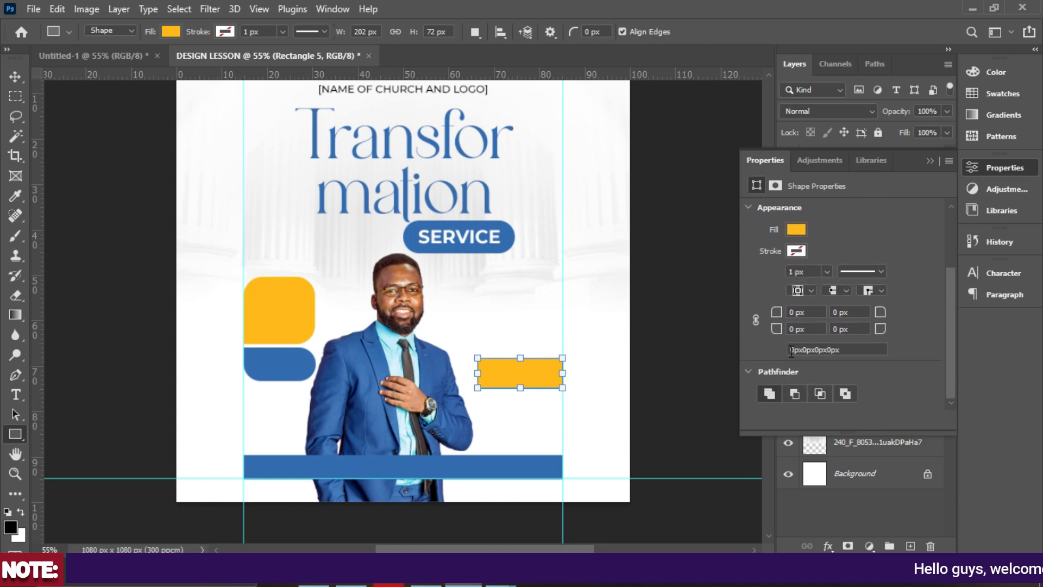
left_click_drag(883, 311, 910, 326)
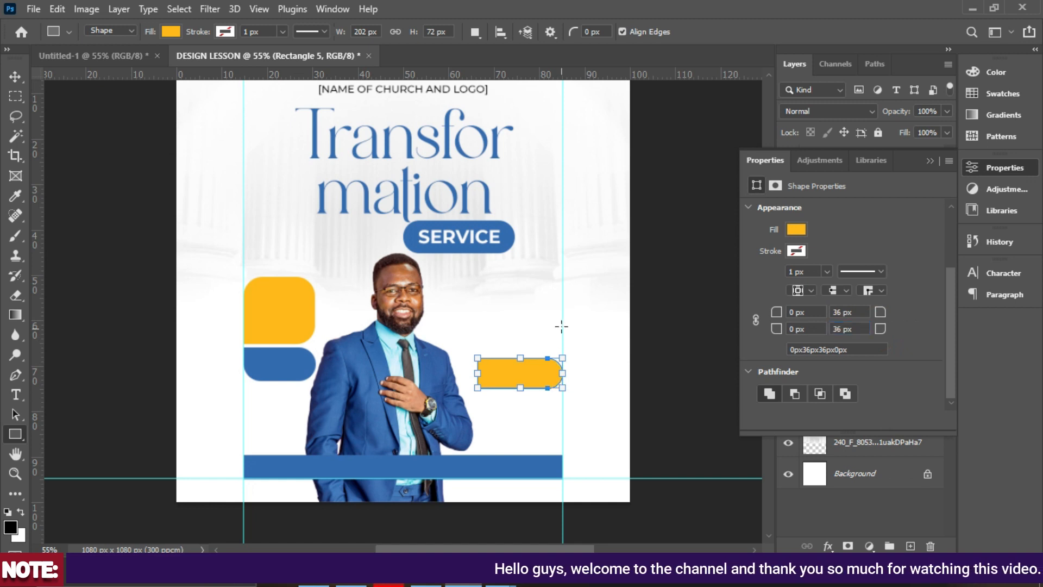
left_click(929, 162)
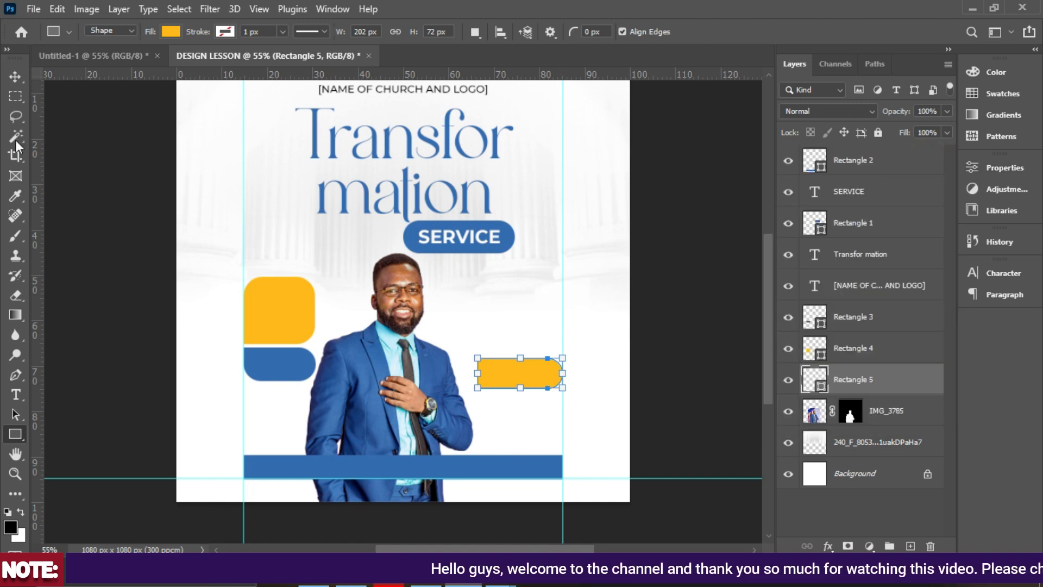
left_click(19, 77)
scroll(508, 292, "up", 1)
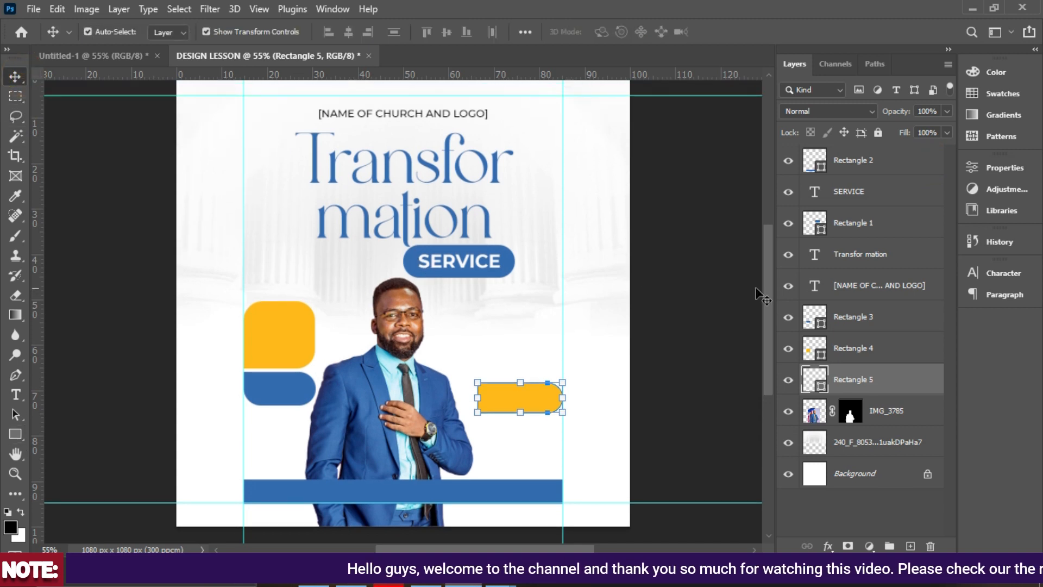
left_click(694, 305)
Duplicate the SERVICE text with Ctrl+J, move the copy beside the speaker, and open its colour picker.
scroll(694, 304, "up", 1)
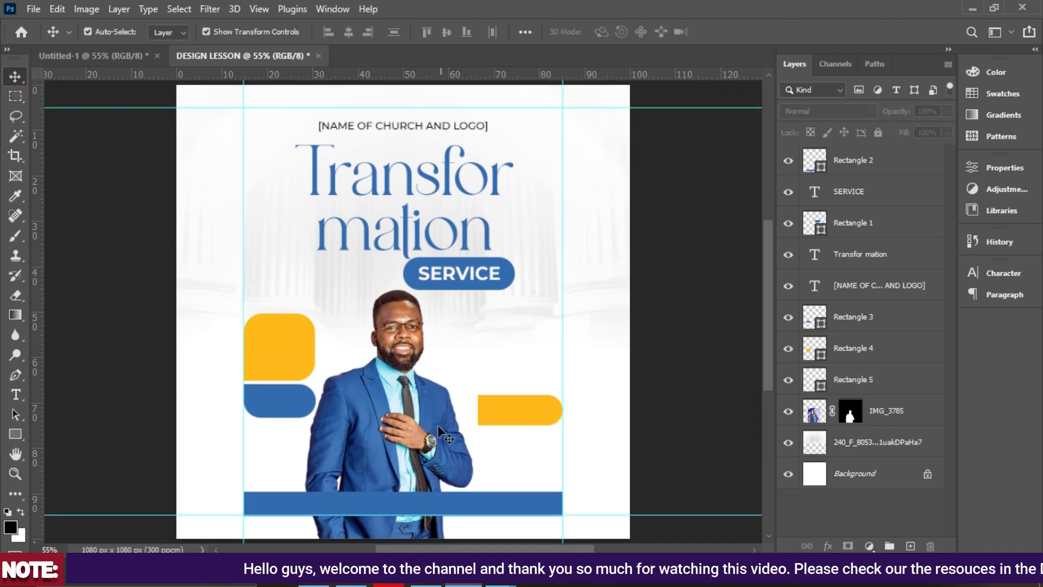
left_click(399, 130)
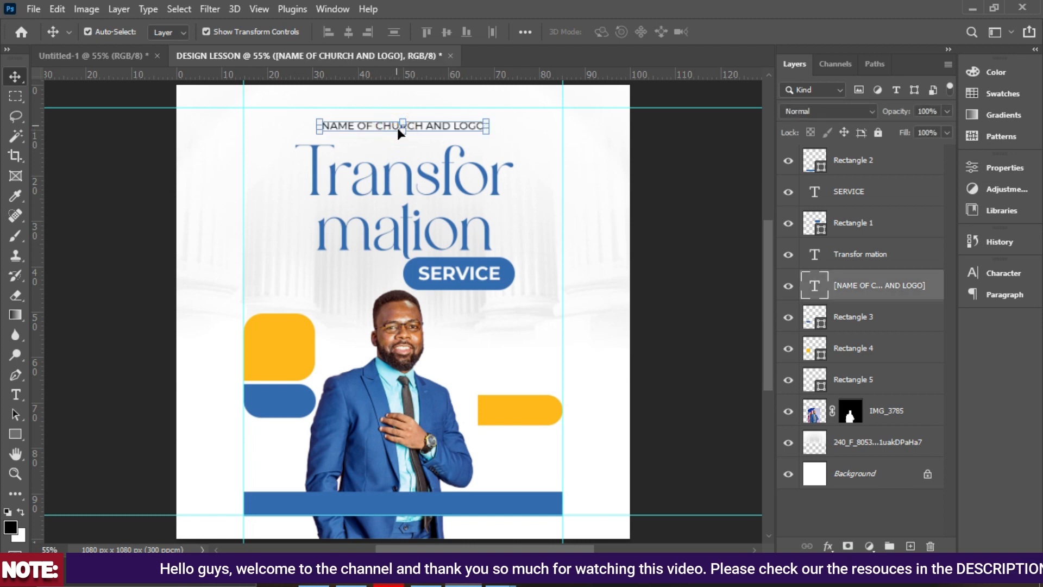
left_click(481, 272)
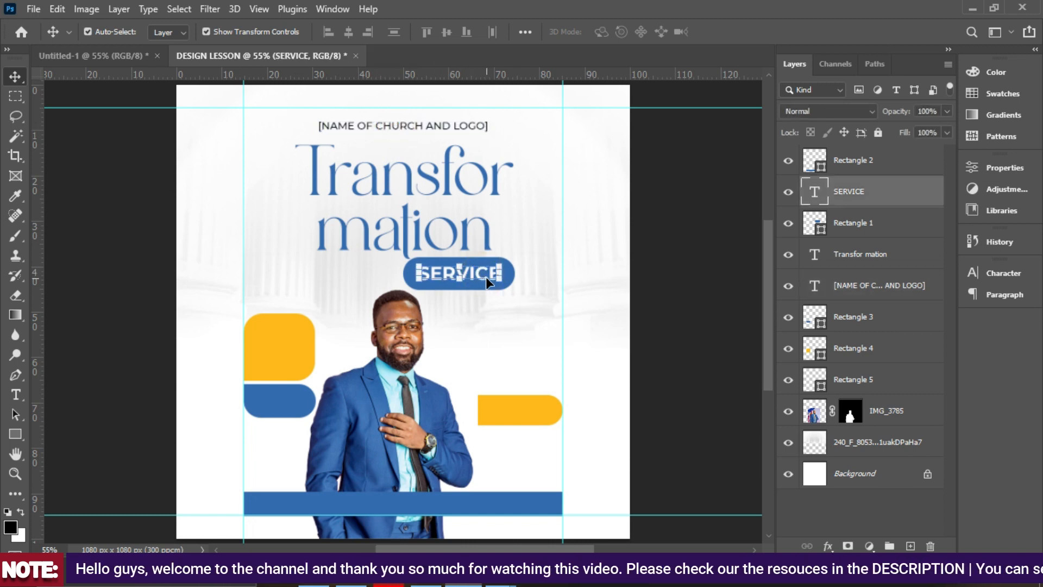
key("ctrl+j")
left_click_drag(485, 276, 519, 365)
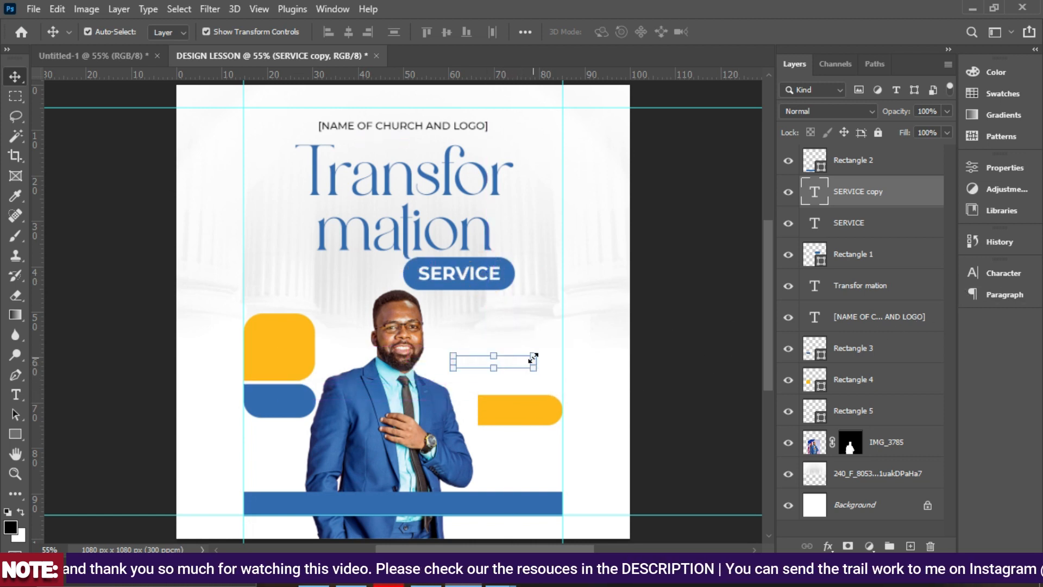
key("ctrl+equal")
key("ctrl+equal")
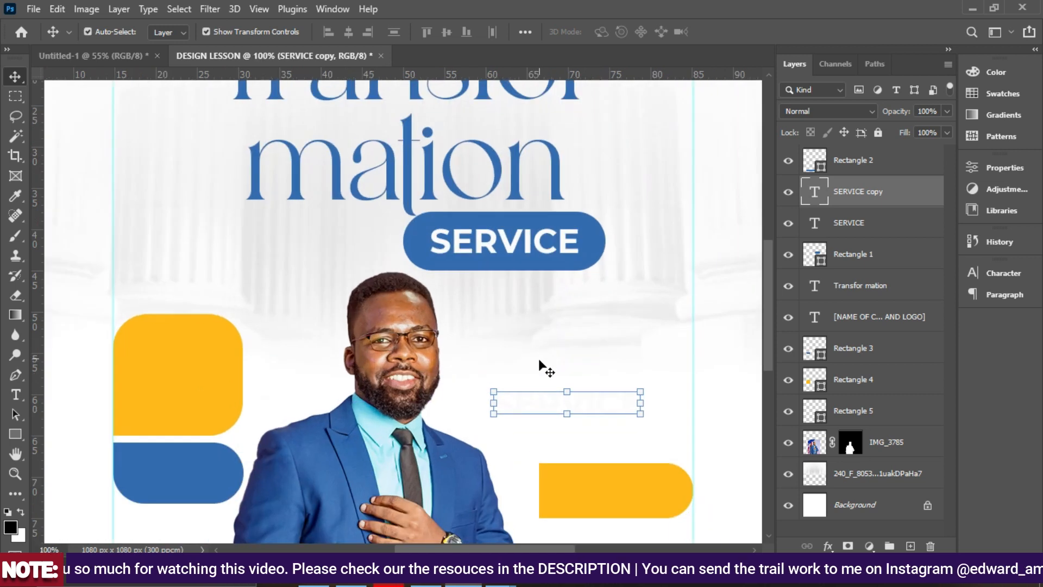
left_click(999, 272)
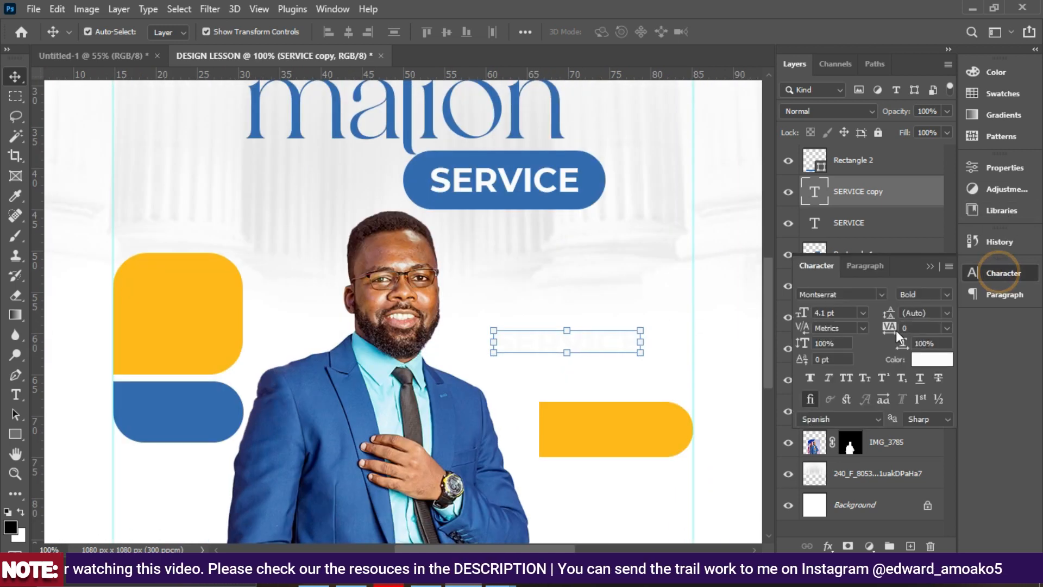
left_click(929, 363)
Make the copied text black (000000) and nudge it up slightly.
type("000000")
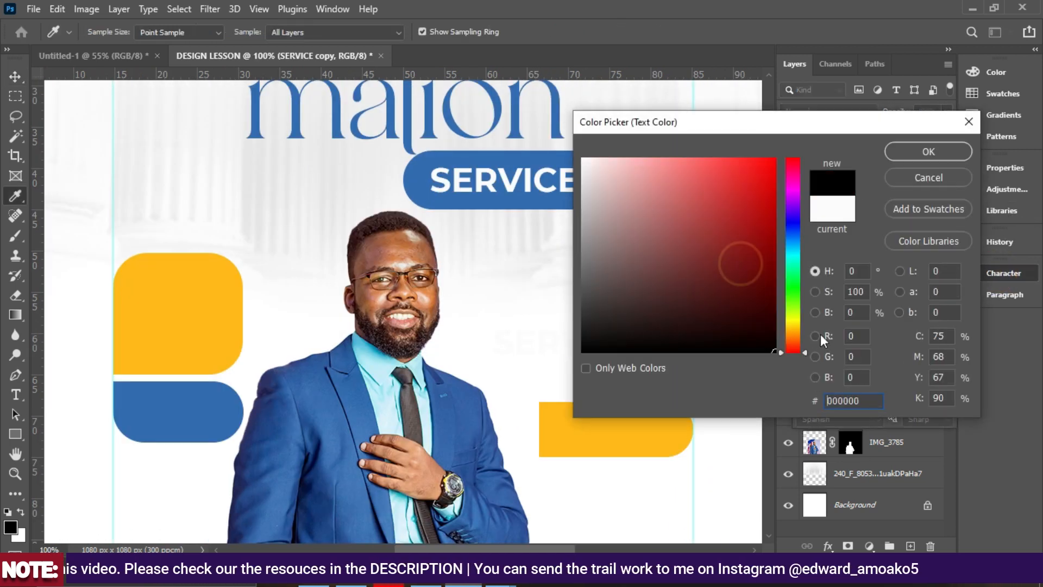
left_click(908, 147)
left_click_drag(562, 344, 573, 327)
Retype the copy as lines reading VENUE: POLITICA, SCIENCE, CONFERENCE.
double_click(573, 326)
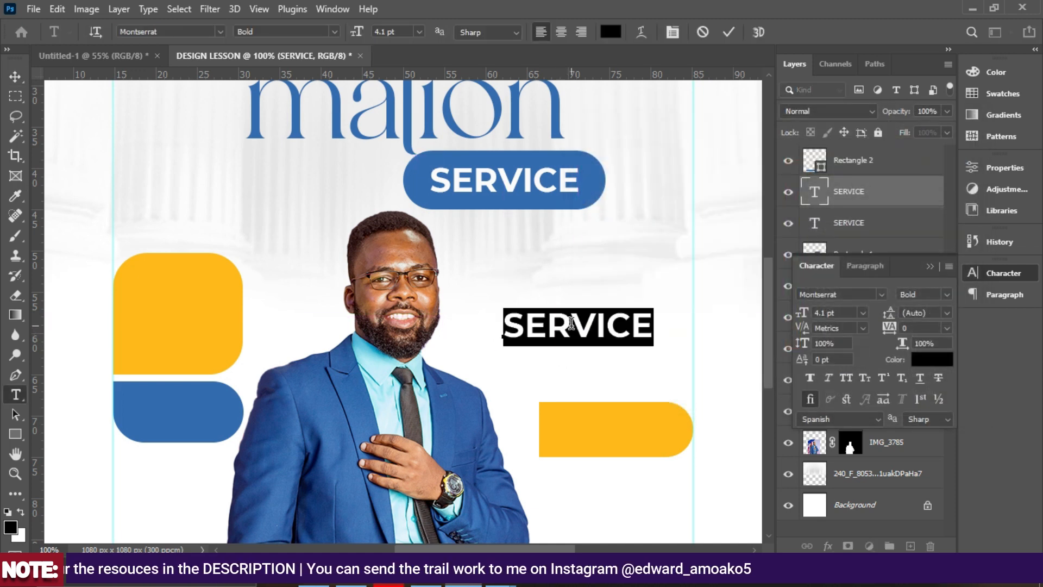
type("VEN")
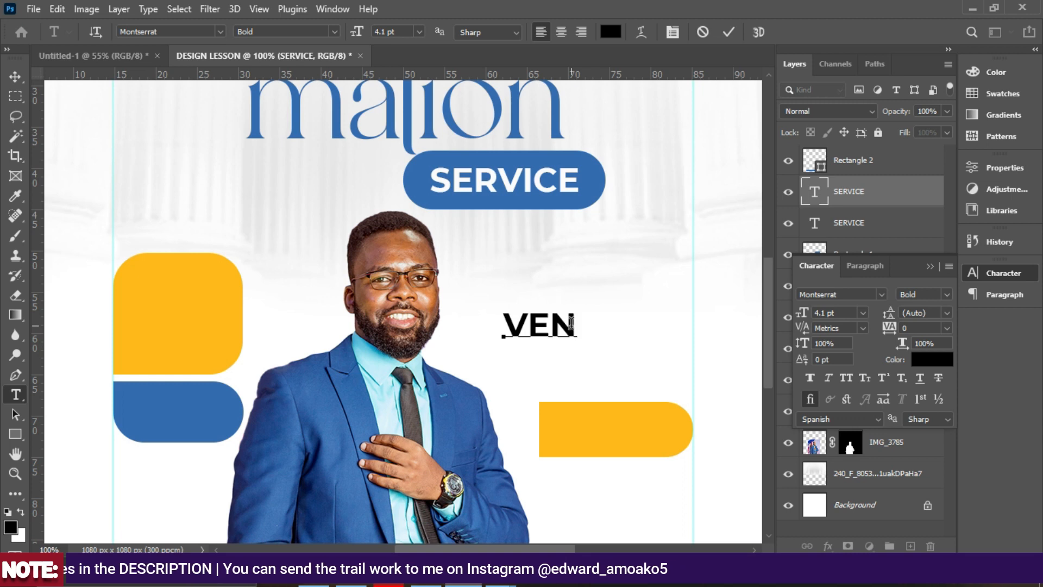
type("UE@")
key("BackSpace")
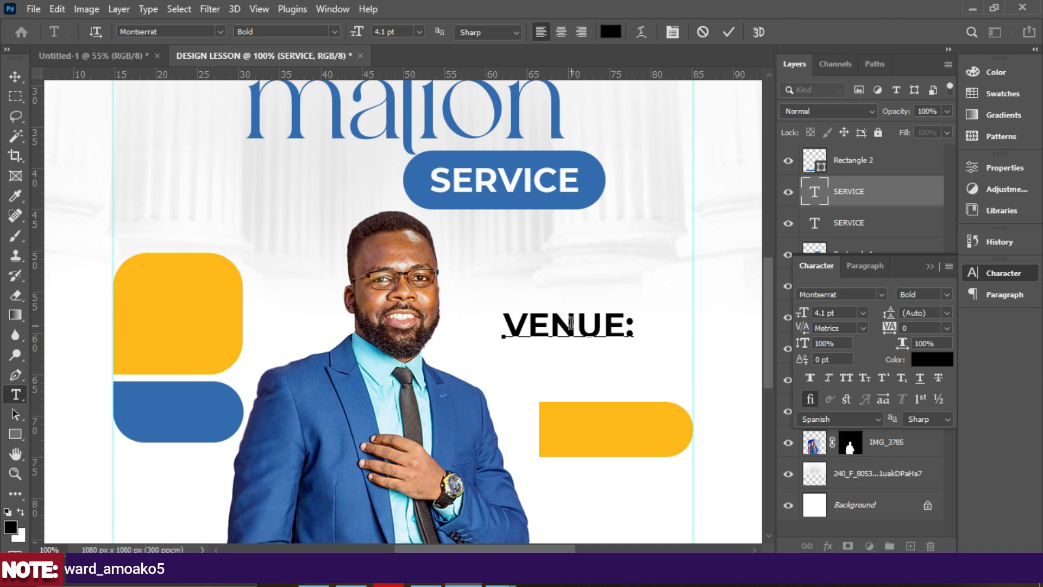
type("Poli")
key("BackSpace")
key("BackSpace")
key("BackSpace")
type("OL")
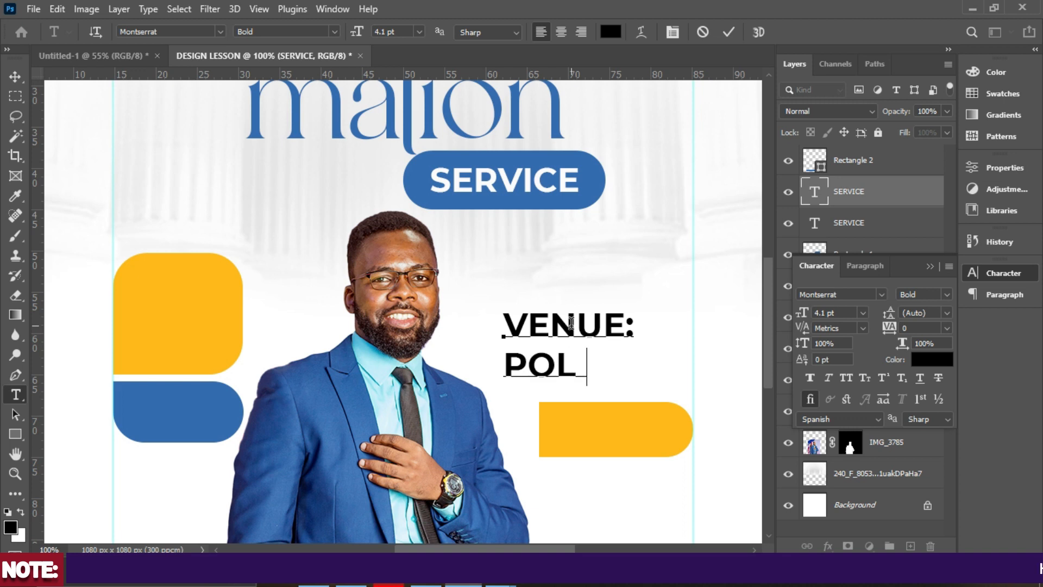
type("ITICA")
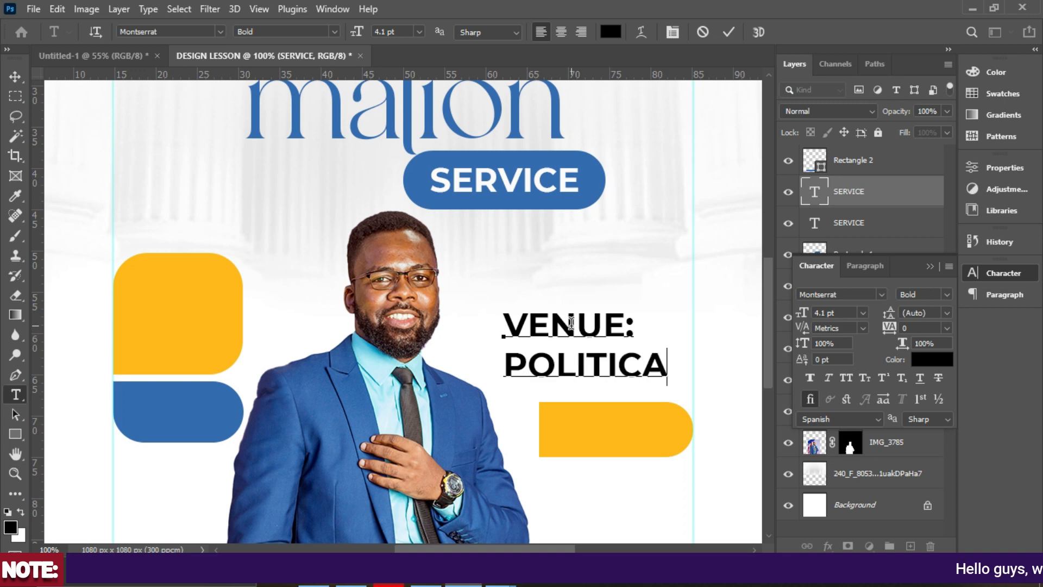
key("Return")
type("SCIENCE")
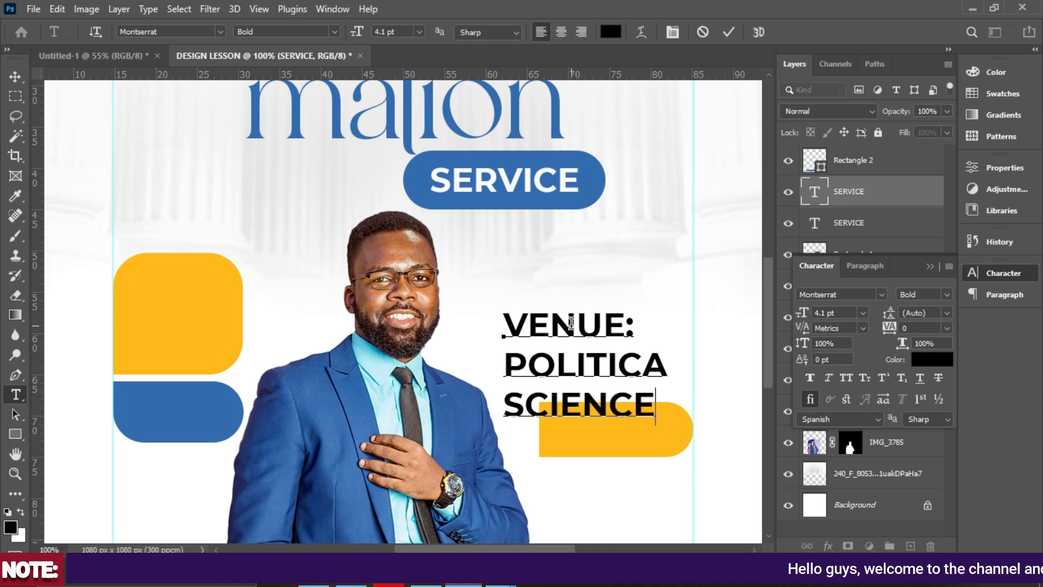
type(" CON")
key("BackSpace")
key("BackSpace")
key("BackSpace")
key("BackSpace")
key("Return")
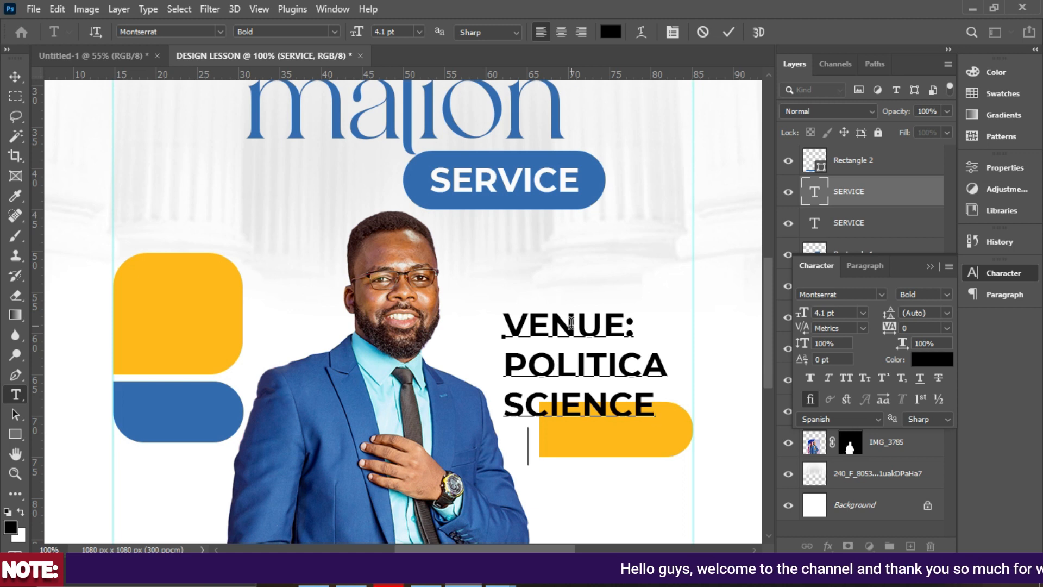
type("CONFER")
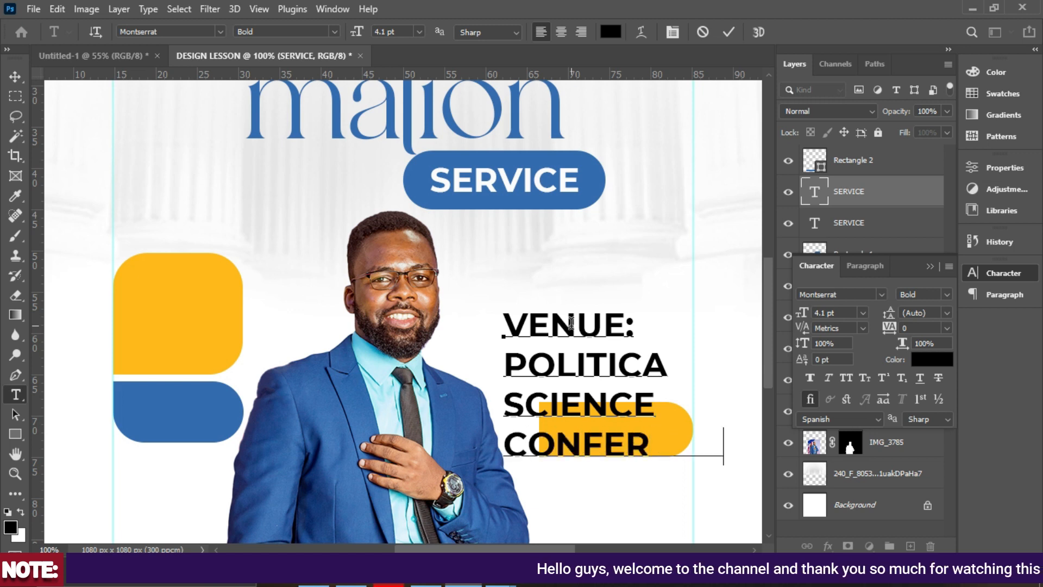
type("ENCE H")
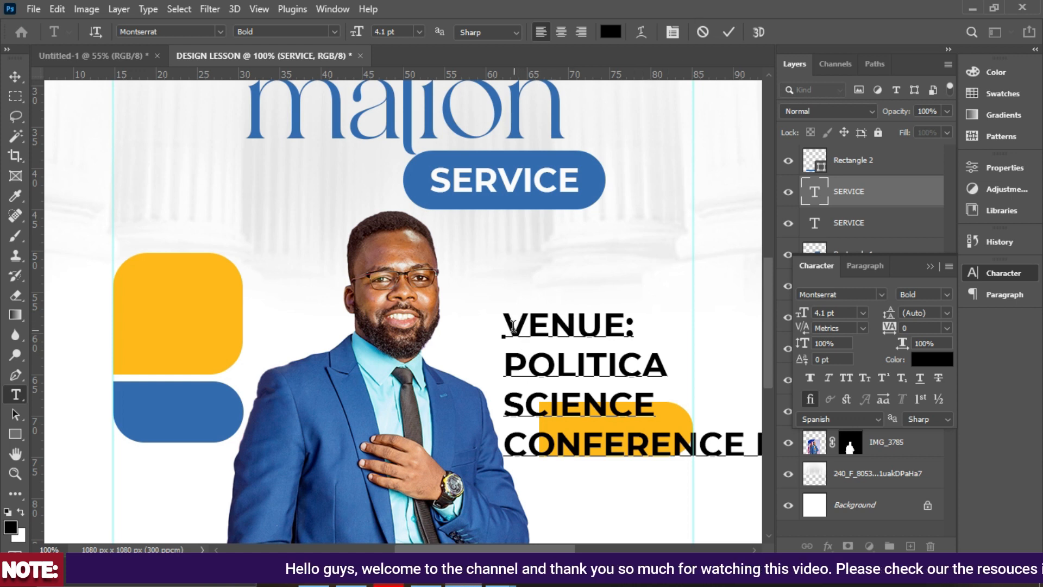
scroll(566, 397, "down", 2)
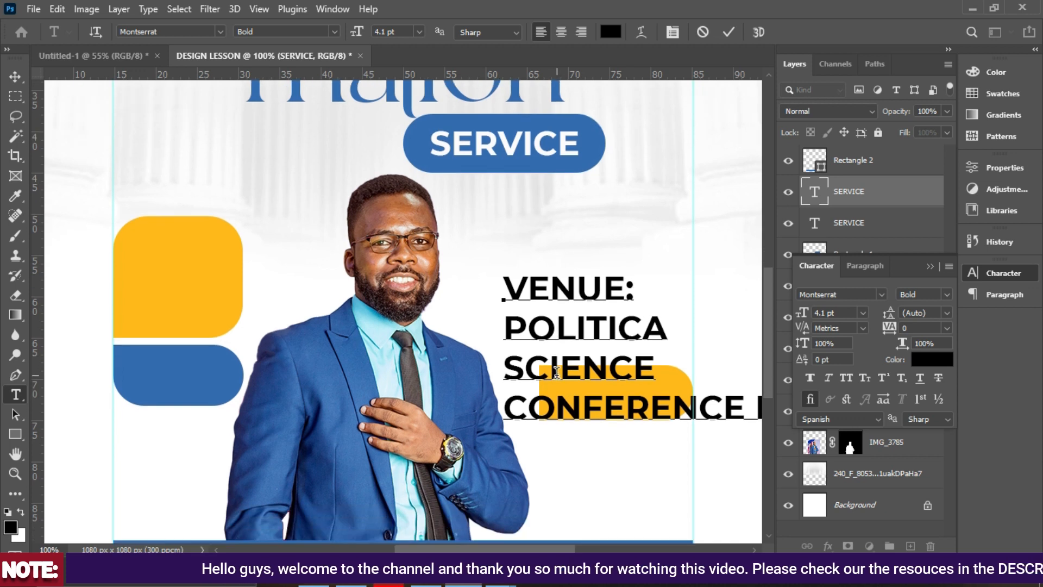
scroll(566, 374, "down", 3)
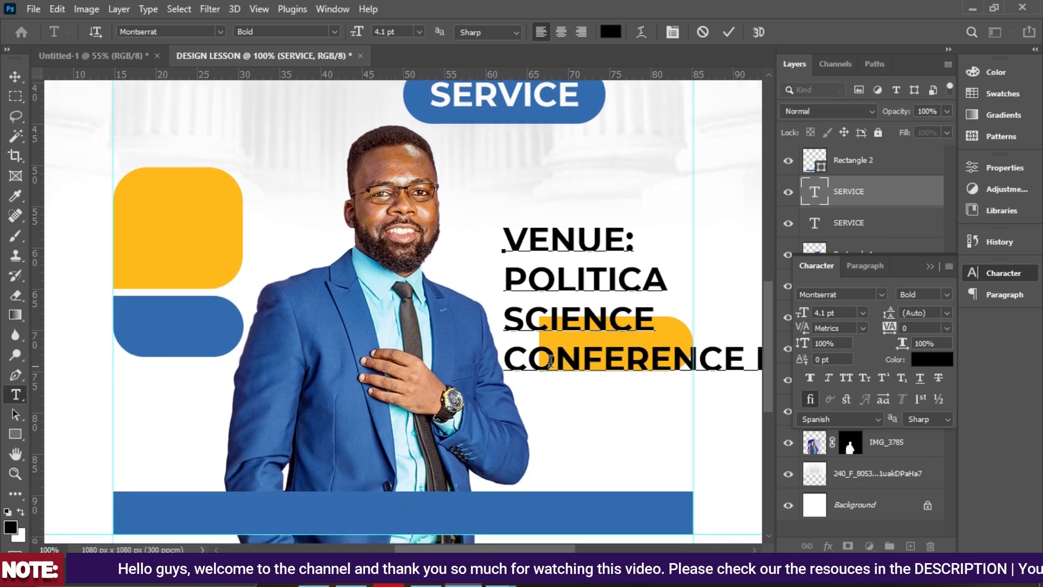
scroll(608, 369, "up", 1)
left_click_drag(427, 549, 501, 549)
Set the lines below VENUE: to Medium font weight.
left_click_drag(598, 365, 261, 296)
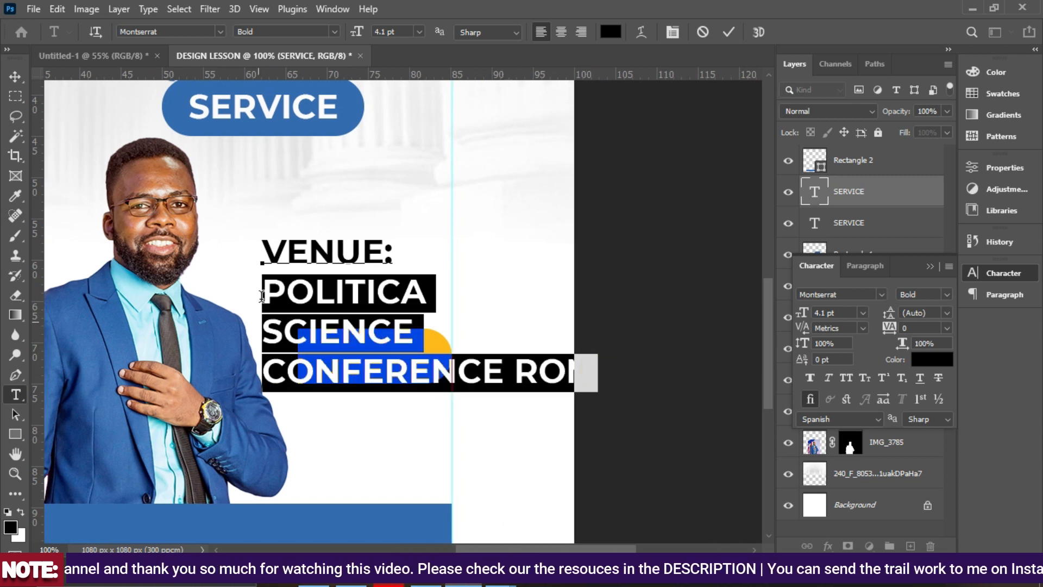
left_click(944, 294)
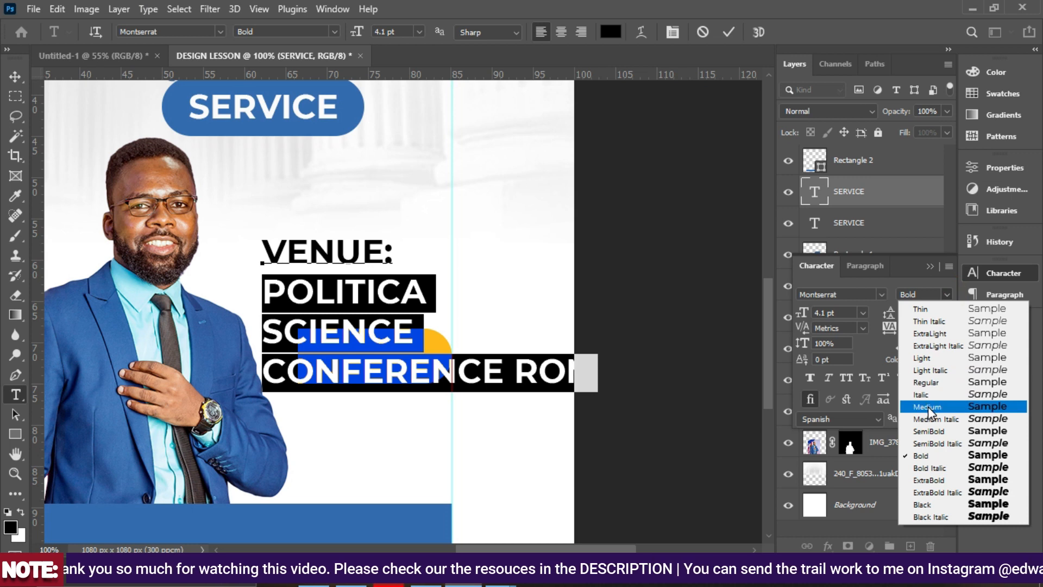
left_click(928, 406)
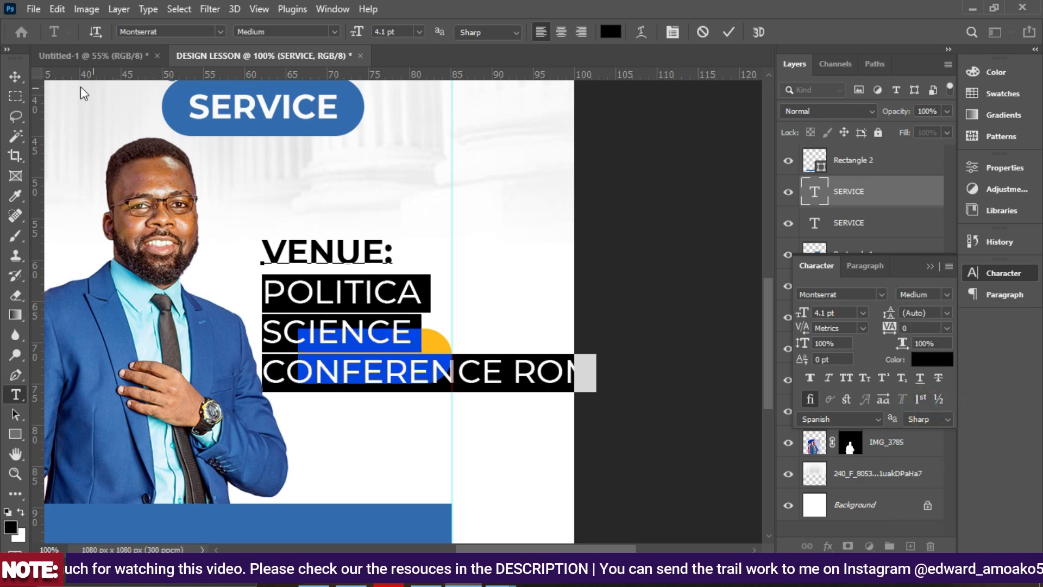
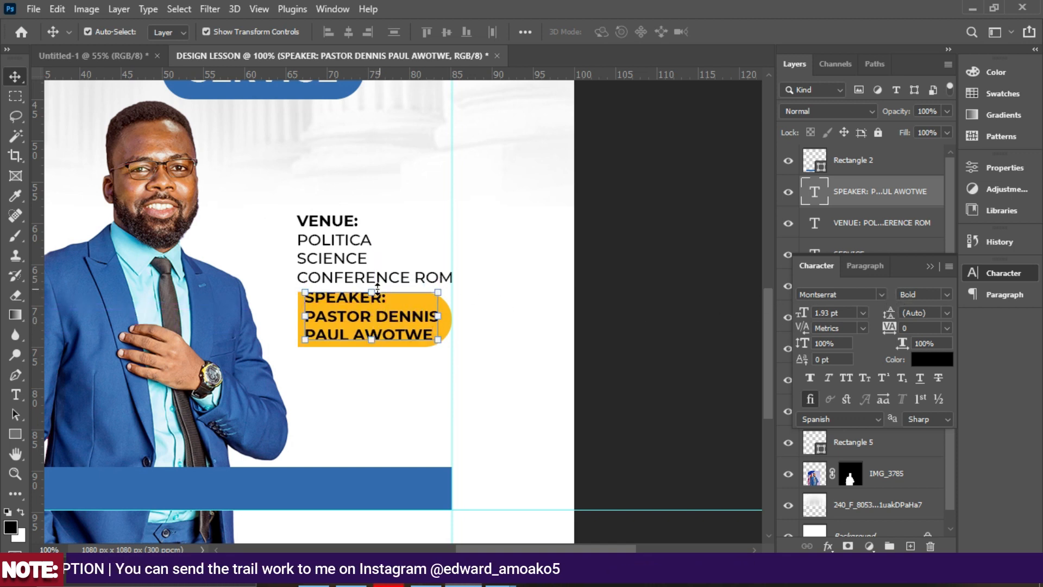
Scale the SPEAKER text to 77.5% inside the yellow pill, then fit the whole canvas in view.
left_click_drag(372, 294, 363, 321)
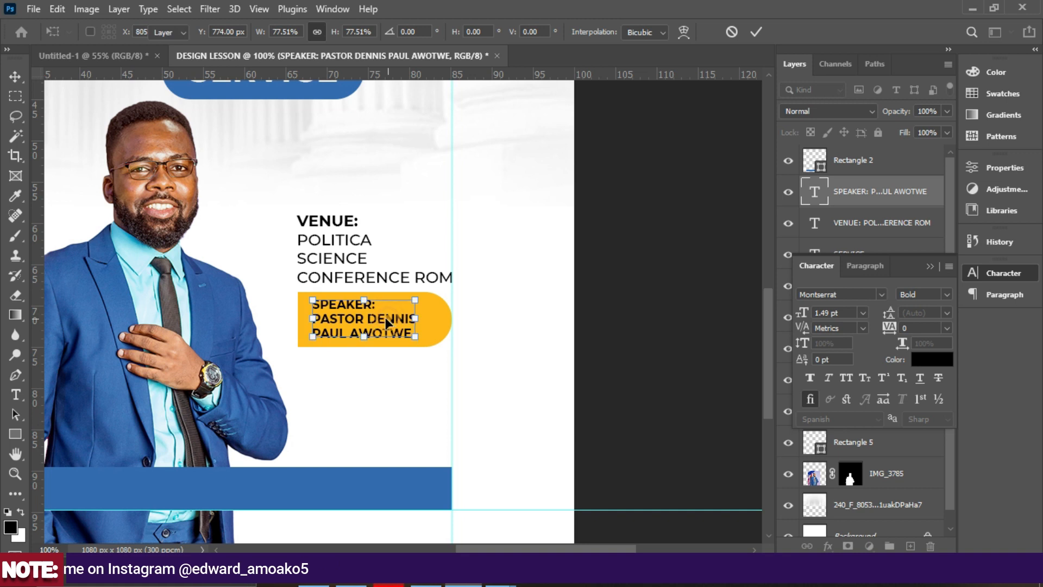
key("Return")
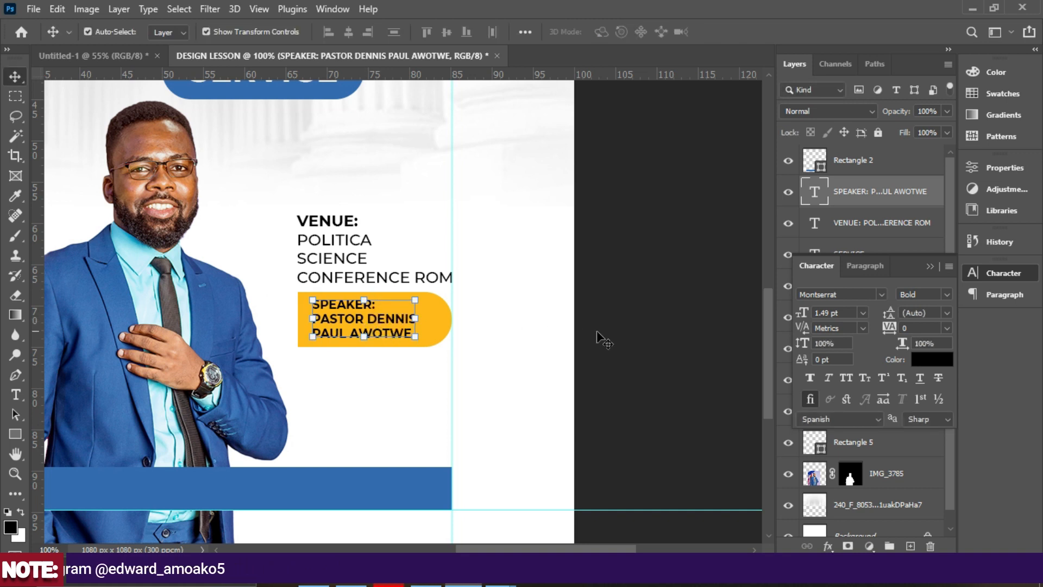
left_click(619, 332)
key("ctrl+0")
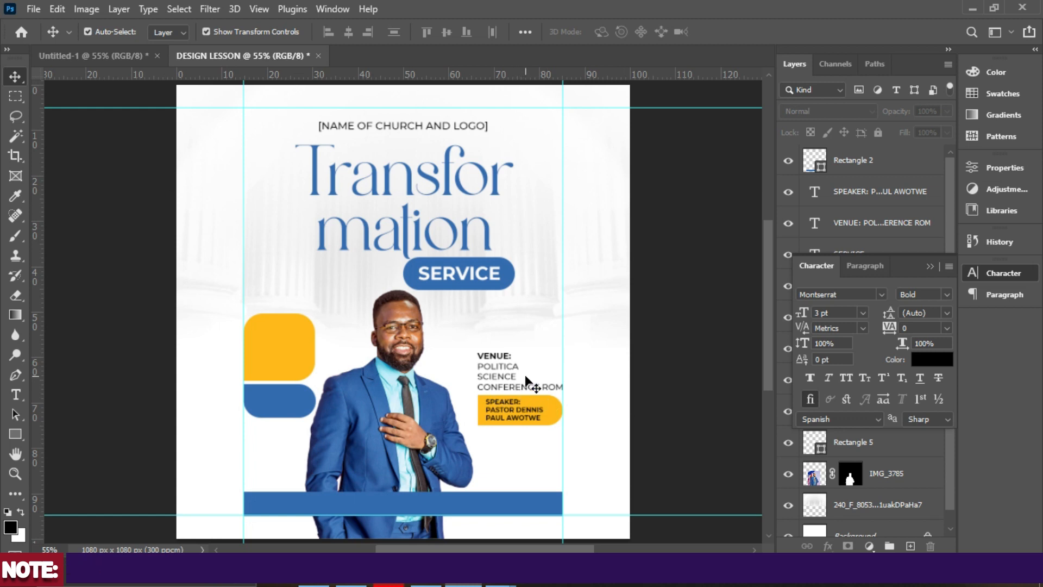
Copy the VENUE text onto the top yellow box, retype it as DATE: and enlarge it.
left_click(495, 374)
left_click_drag(506, 371, 284, 350)
double_click(282, 347)
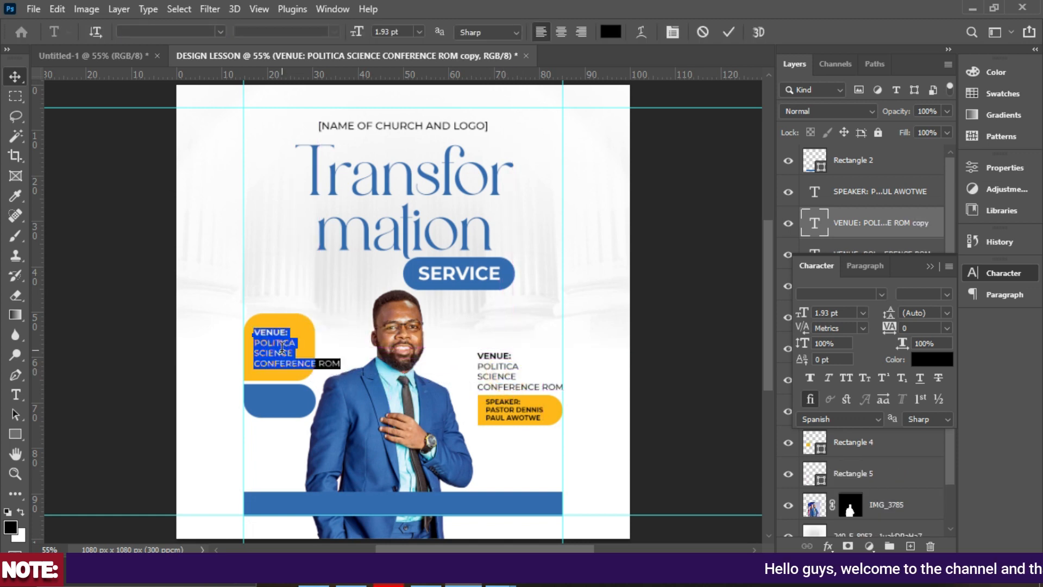
type("DATE:")
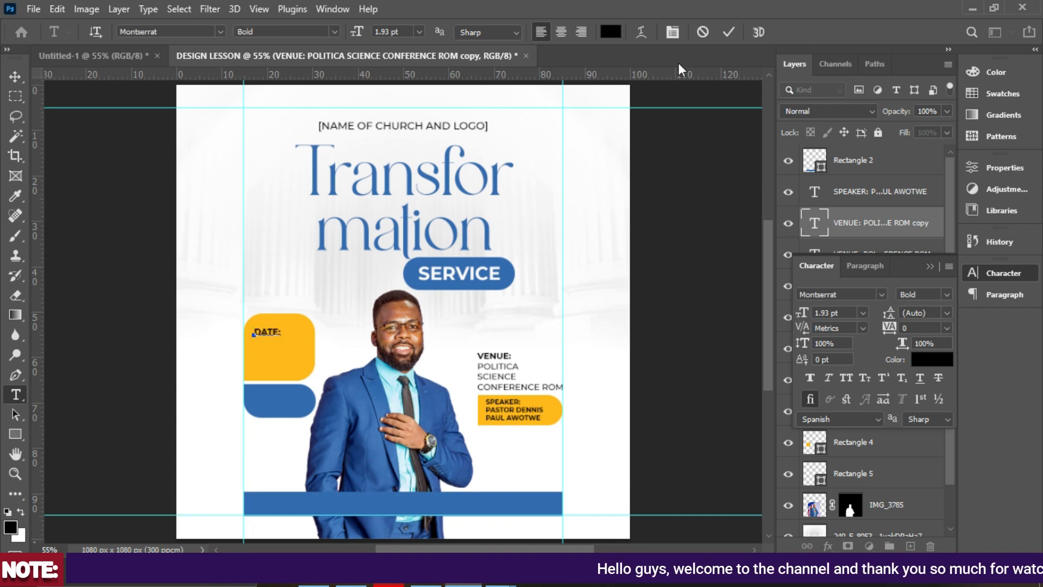
left_click(729, 31)
key("v")
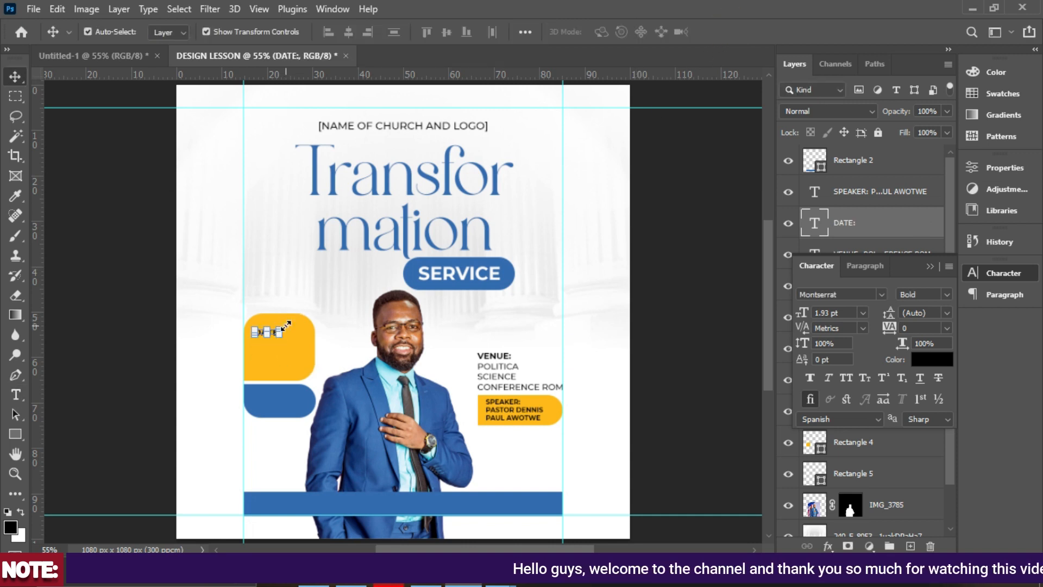
left_click_drag(282, 332, 286, 330)
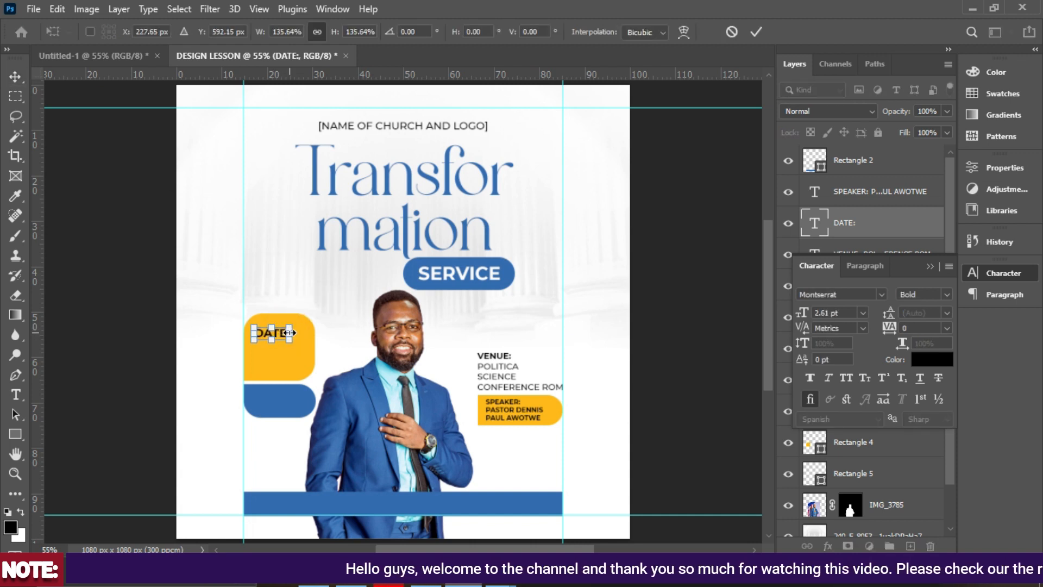
key("Return")
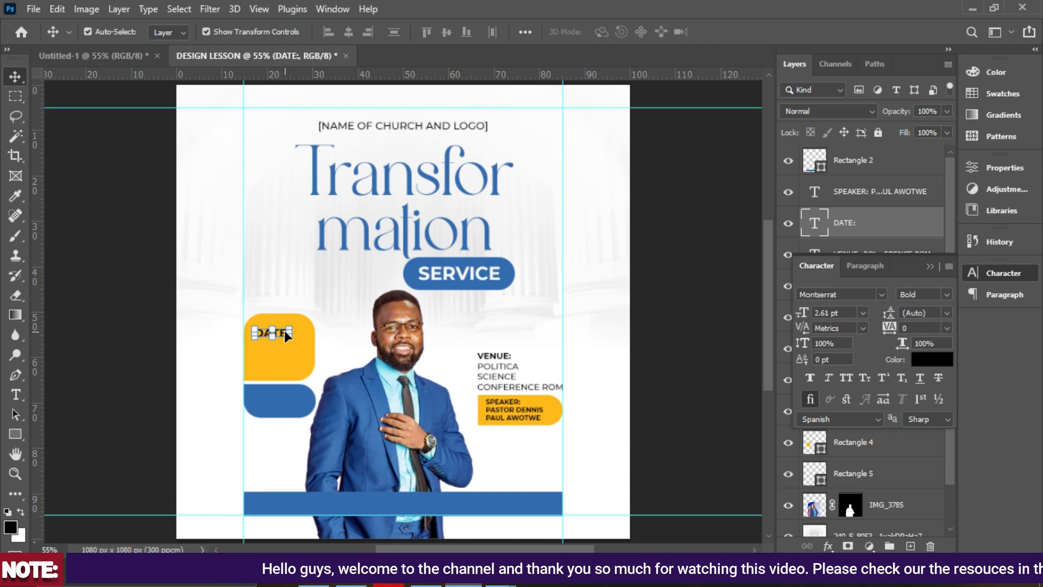
Place DATE: at the yellow box's top-left and retype a copy beneath it as SATURDAY.
key("ctrl+plus")
key("ctrl+plus")
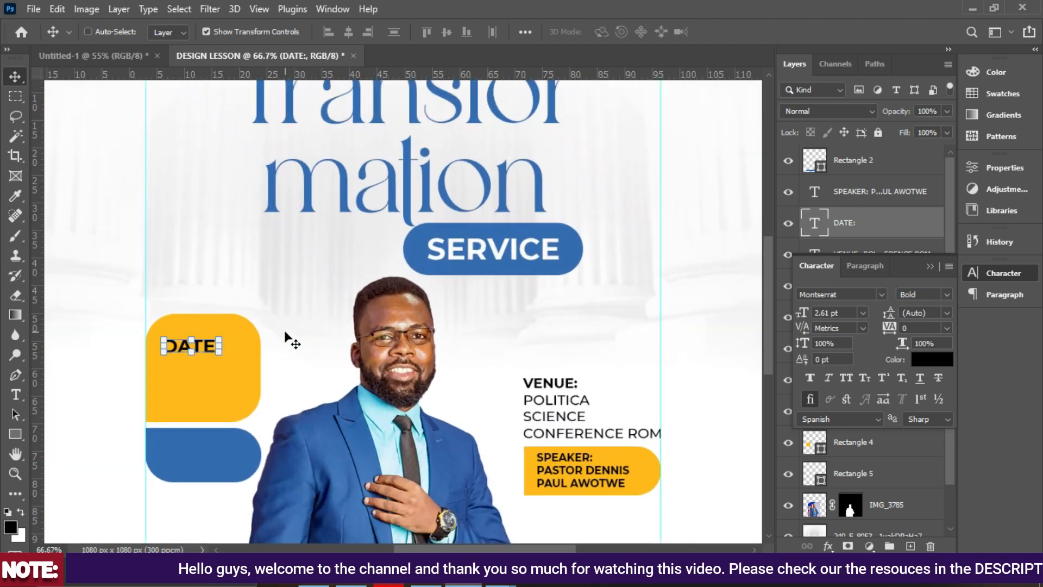
scroll(181, 329, "down", 2)
left_click_drag(179, 318, 177, 353)
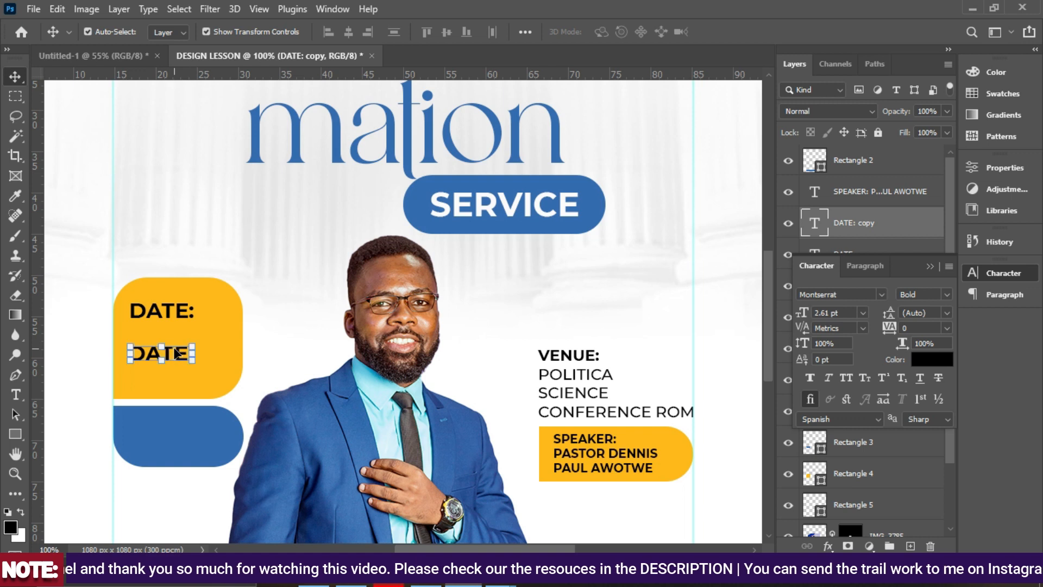
double_click(176, 352)
type("SATURDAY")
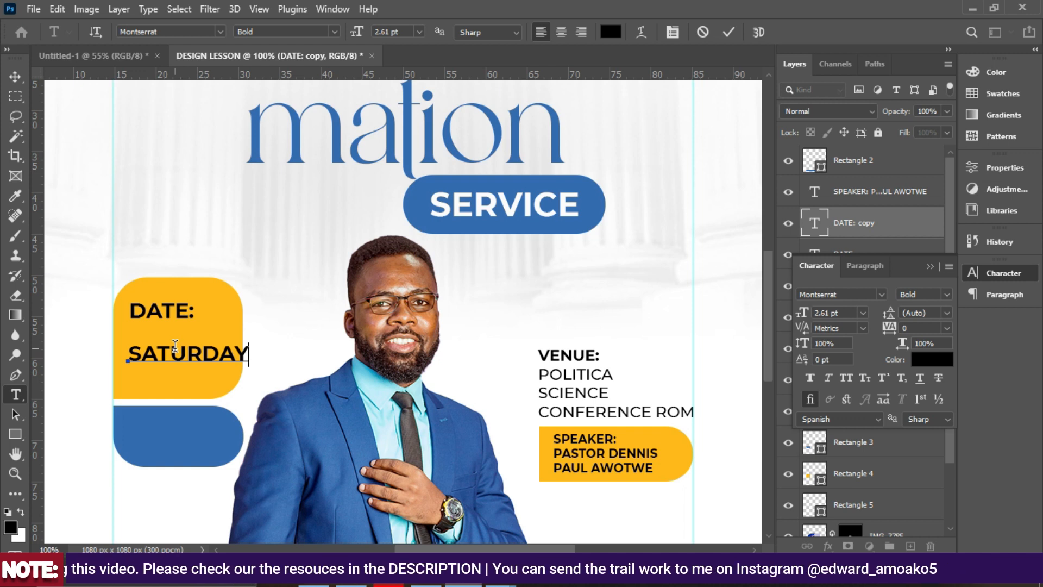
Set SATURDAY to Montserrat Regular and scale it down under the DATE: heading.
left_click(728, 33)
key("v")
left_click(943, 293)
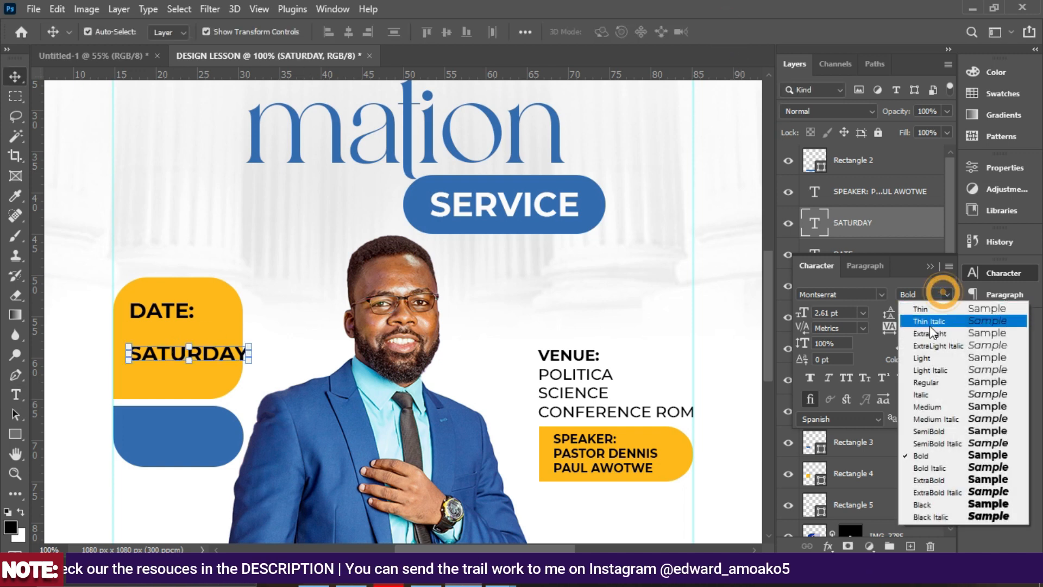
left_click(930, 381)
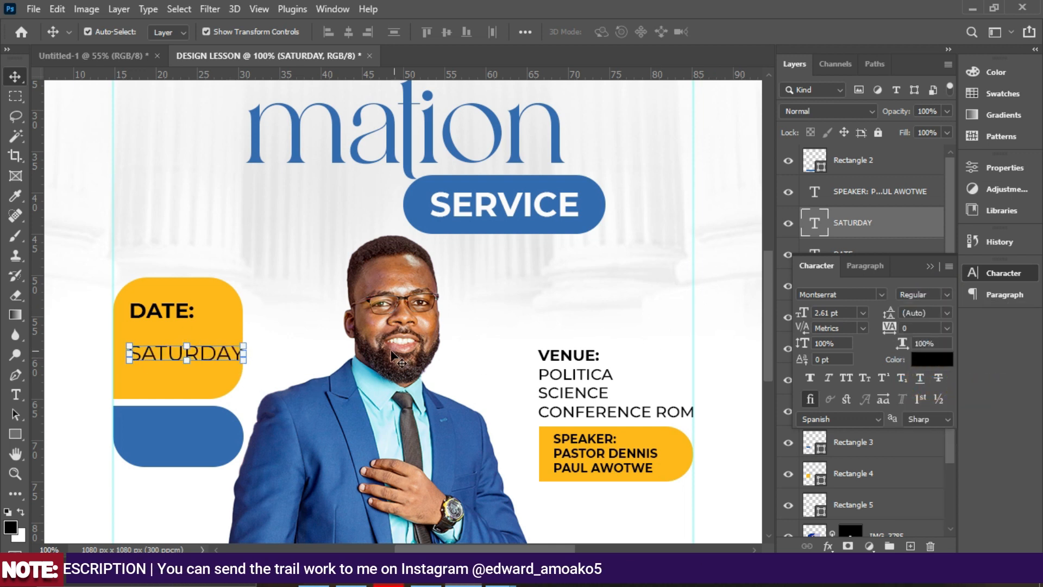
left_click_drag(243, 351, 178, 336)
left_click(242, 351)
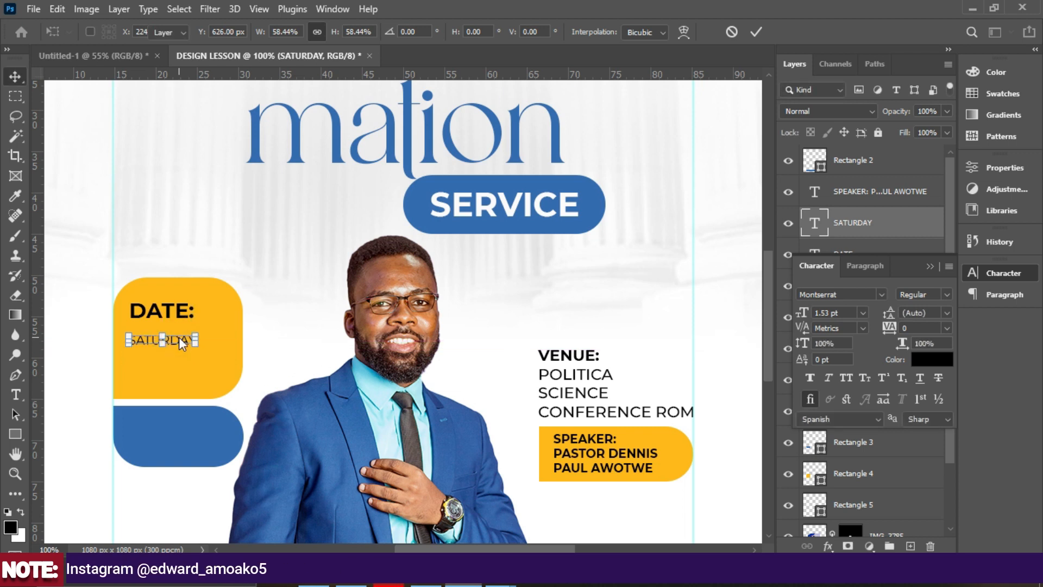
key("Return")
Duplicate the DATE: heading below SATURDAY and retype it as 4TH JULY 2023.
key("ctrl+j")
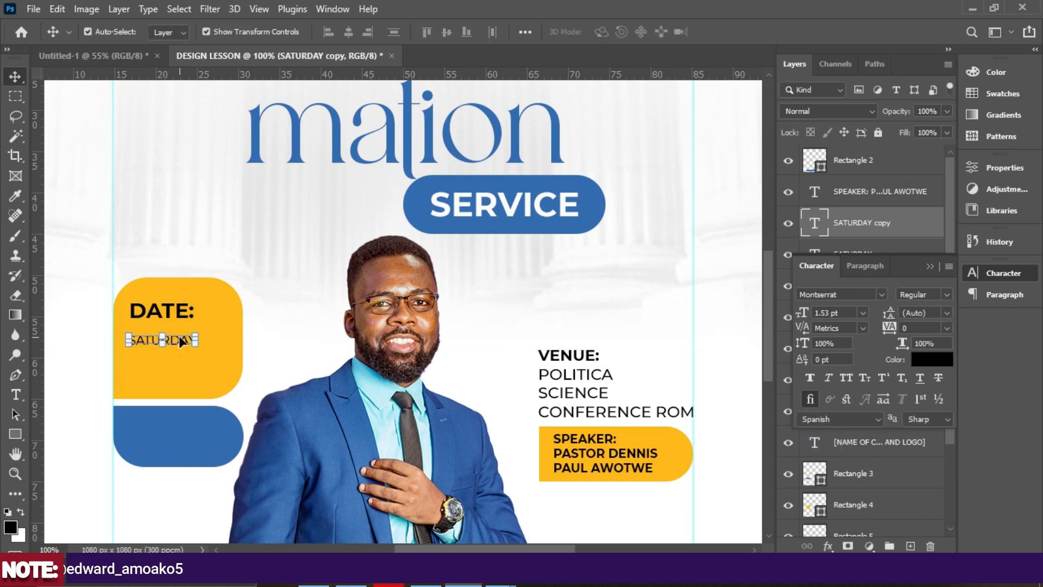
key("ctrl+z")
left_click(164, 307)
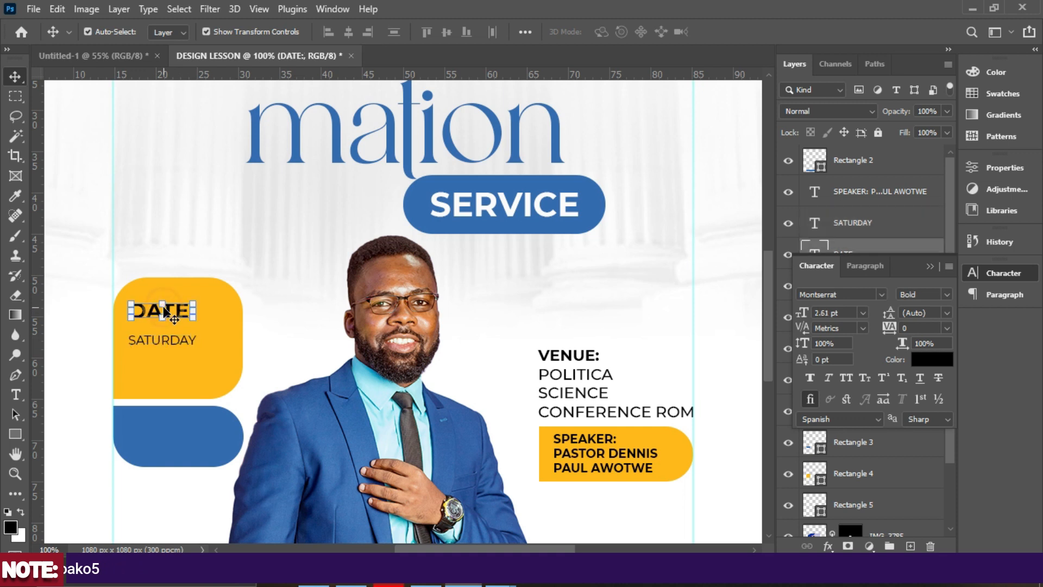
key("ctrl+j")
left_click_drag(163, 311, 175, 361)
double_click(175, 357)
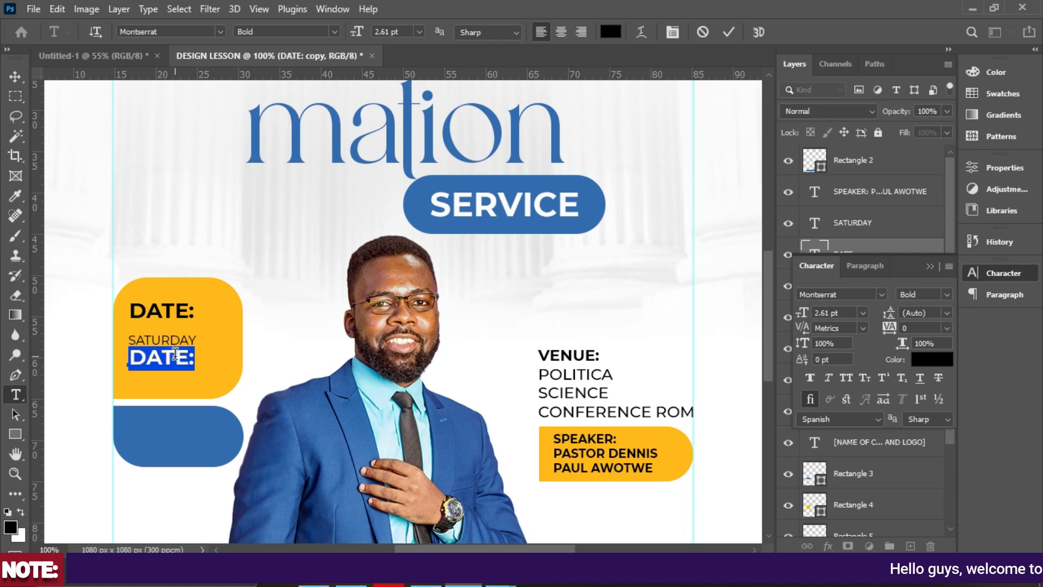
type("4THJULY 202")
Scale the 4TH JULY 2023 text down to about 88% to fit under SATURDAY.
left_click(724, 38)
key("v")
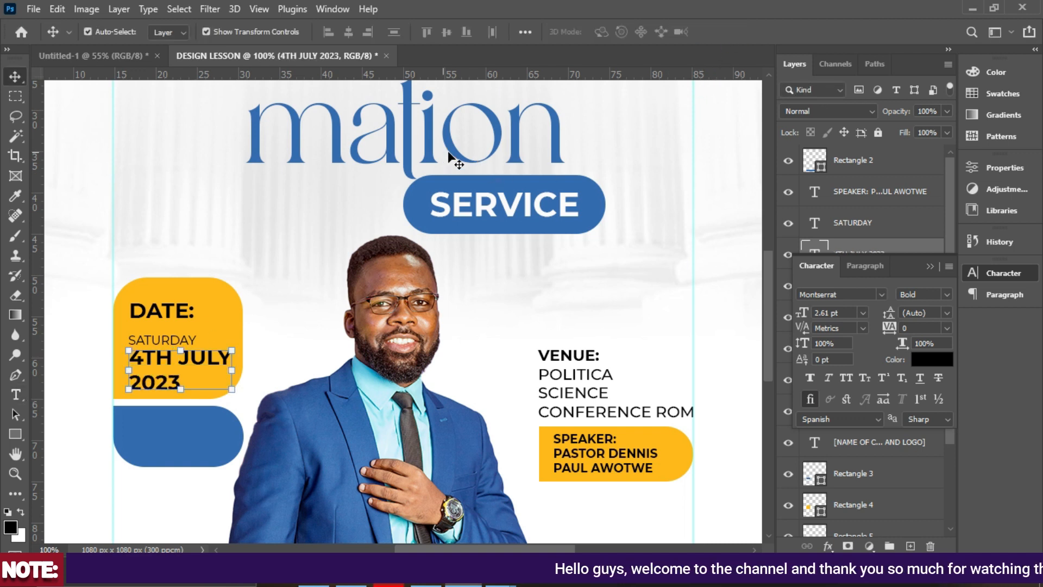
left_click_drag(232, 352, 182, 372)
key("Return")
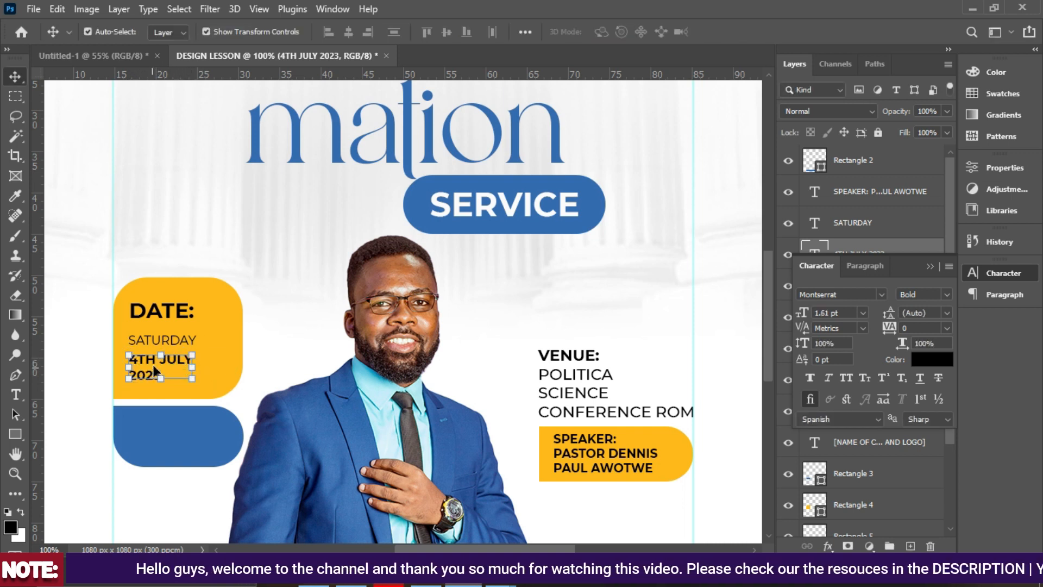
Try several leading values, then set the date text's leading to Auto and nudge it into place.
left_click(889, 314)
key("Up")
key("Up")
key("Down")
key("Down")
key("Down")
key("Up")
key("Up")
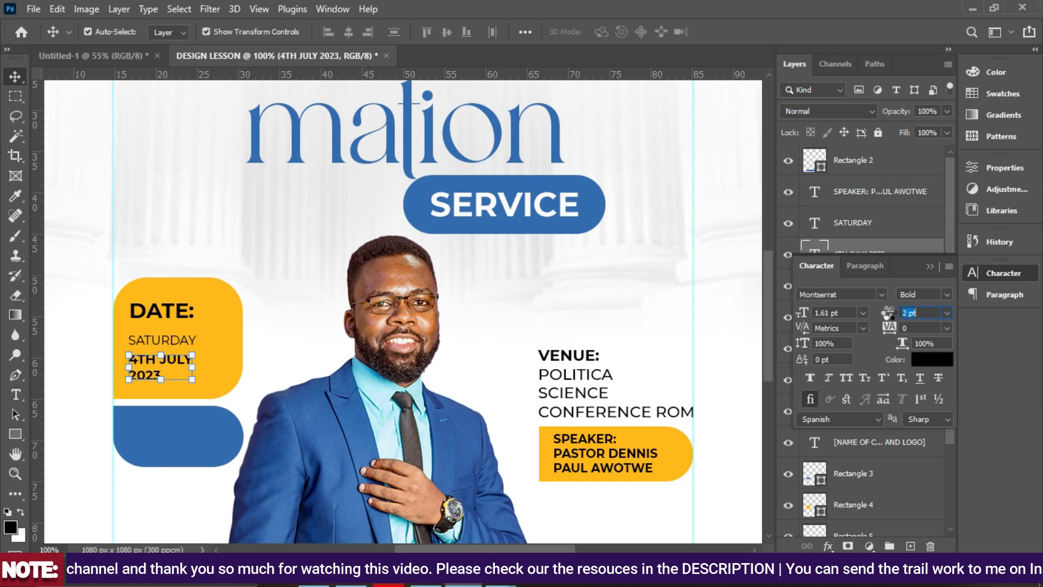
key("Down")
key("Return")
left_click_drag(891, 315, 892, 312)
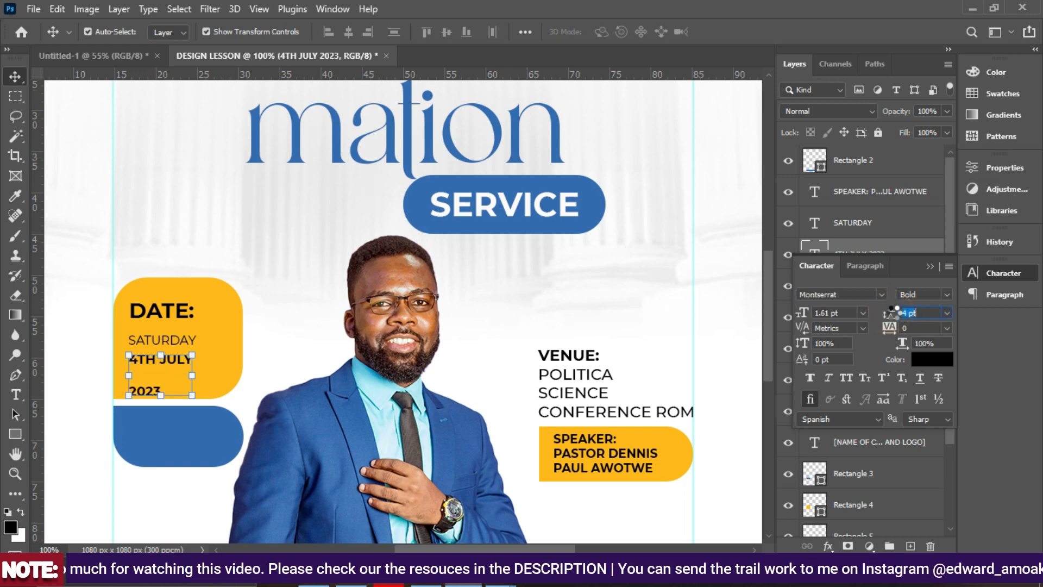
key("Down")
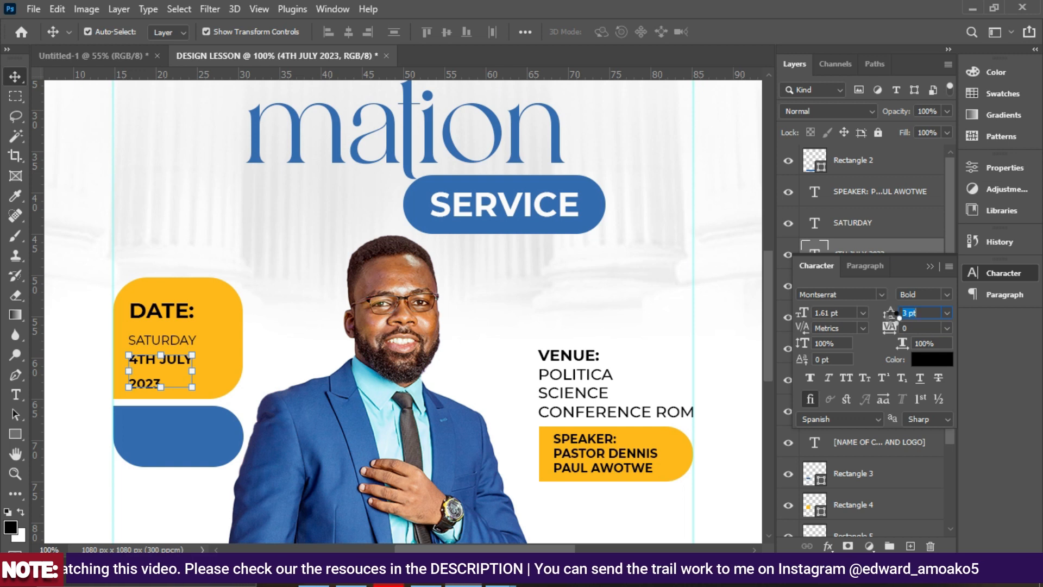
key("Down")
key("Return")
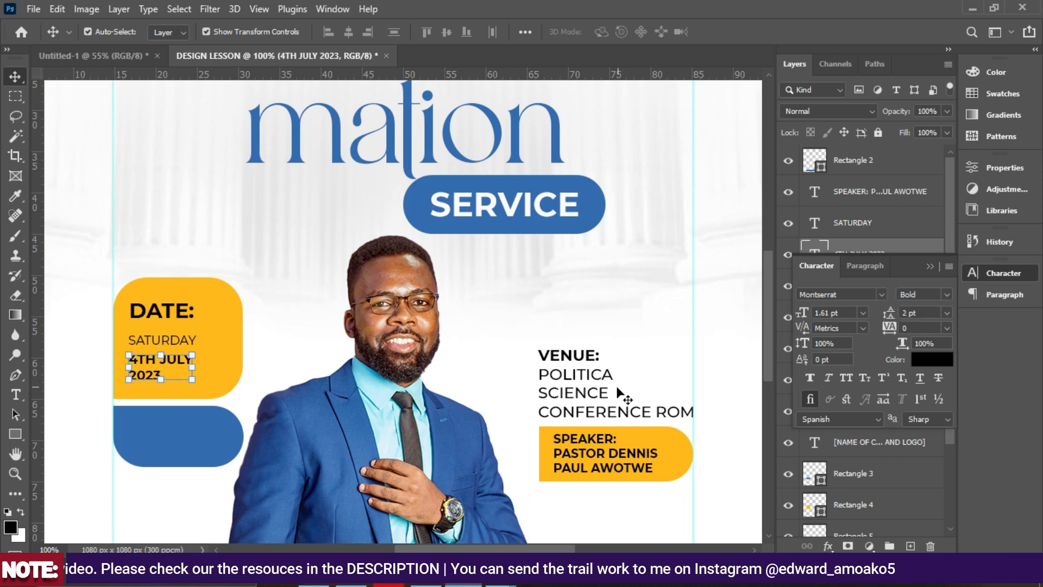
left_click(945, 314)
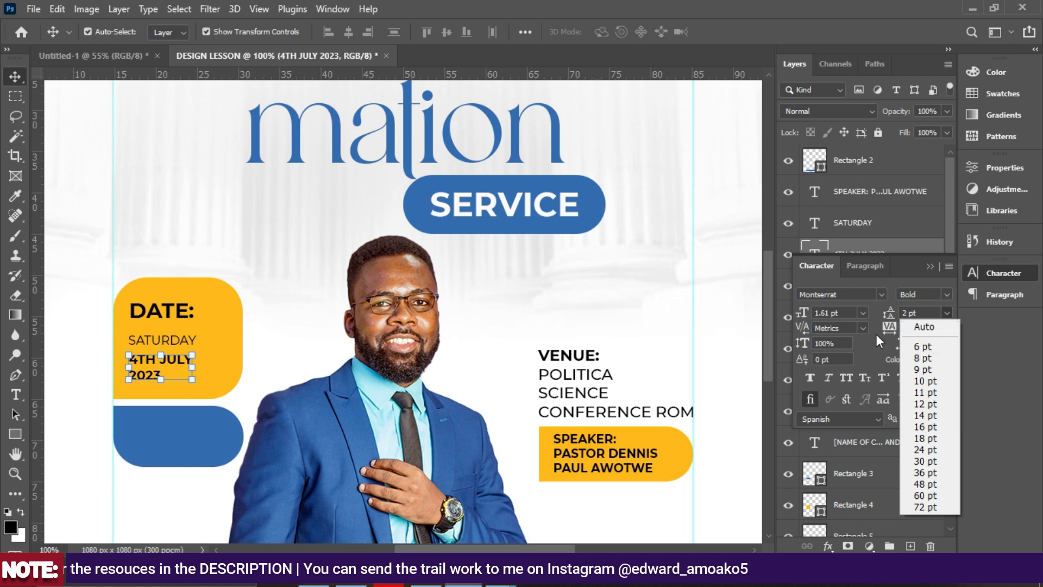
left_click(940, 327)
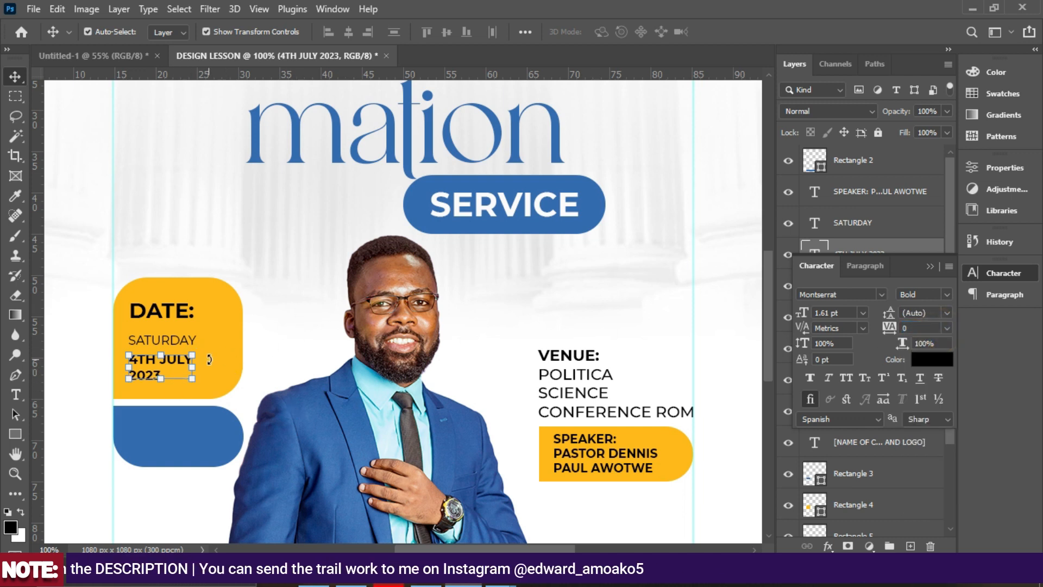
left_click_drag(174, 363, 170, 363)
left_click(181, 227)
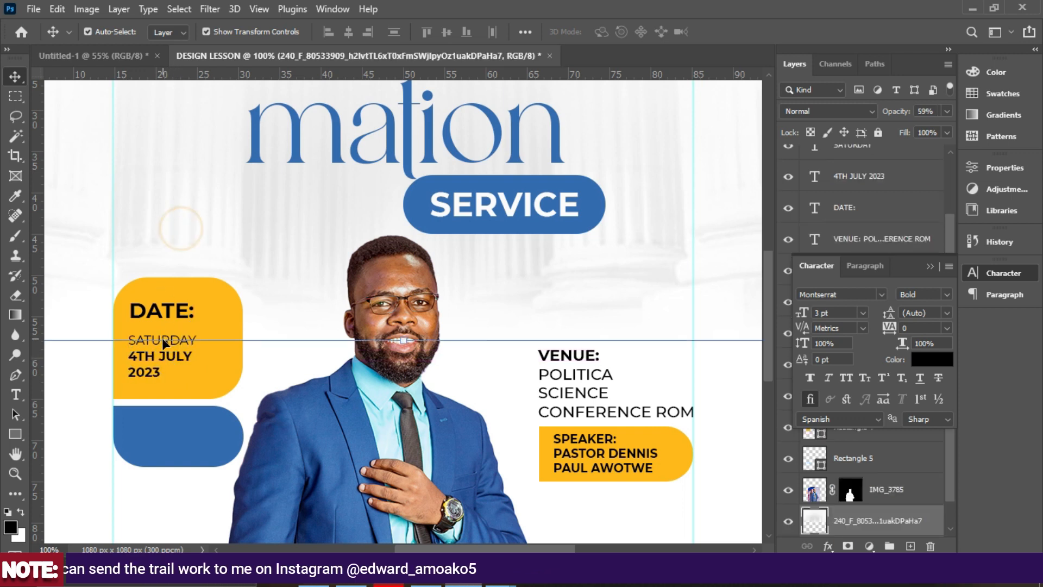
Shift the DATE:, SATURDAY and 4TH JULY 2023 layers slightly right together.
left_click(166, 336)
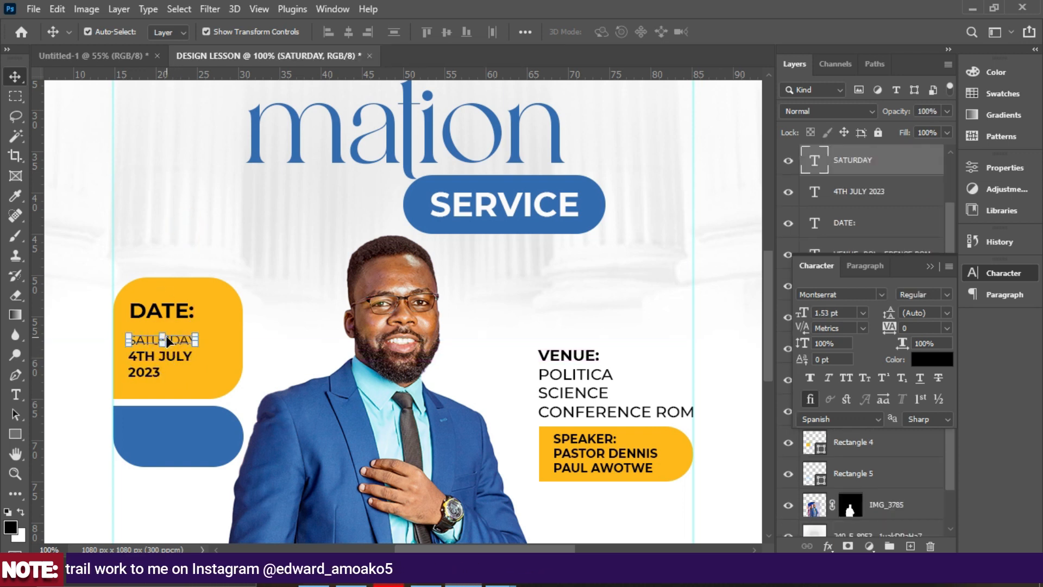
scroll(169, 315, "down", 2)
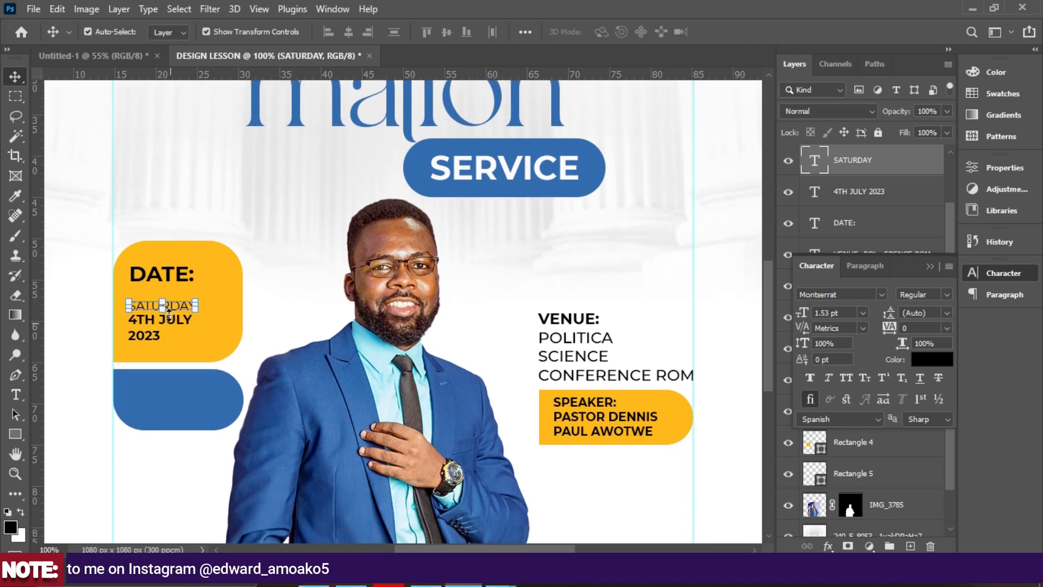
left_click(164, 276)
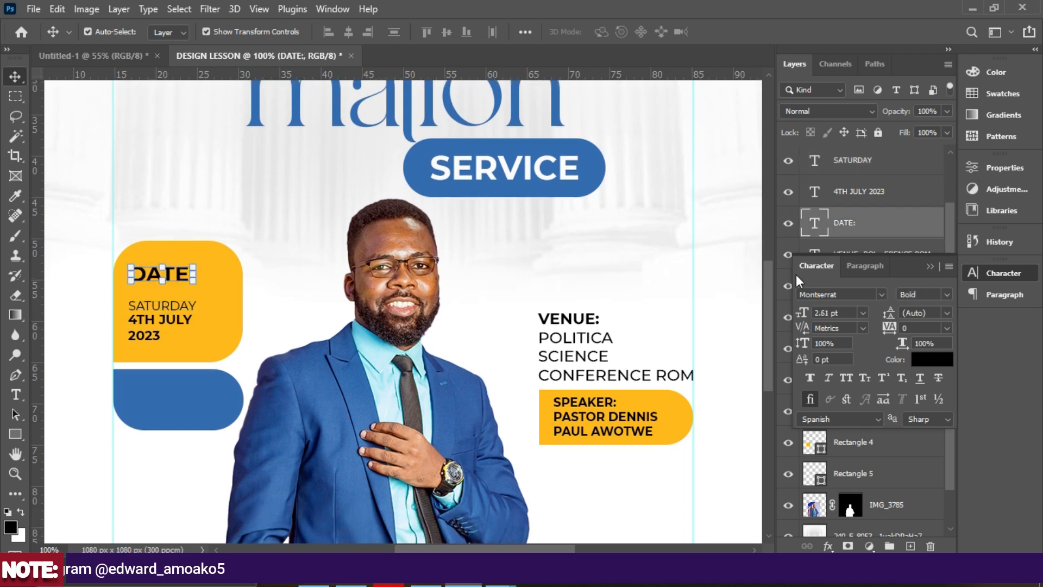
left_click_drag(924, 268, 973, 273)
left_click(861, 201, "ctrl")
left_click(843, 151, "ctrl")
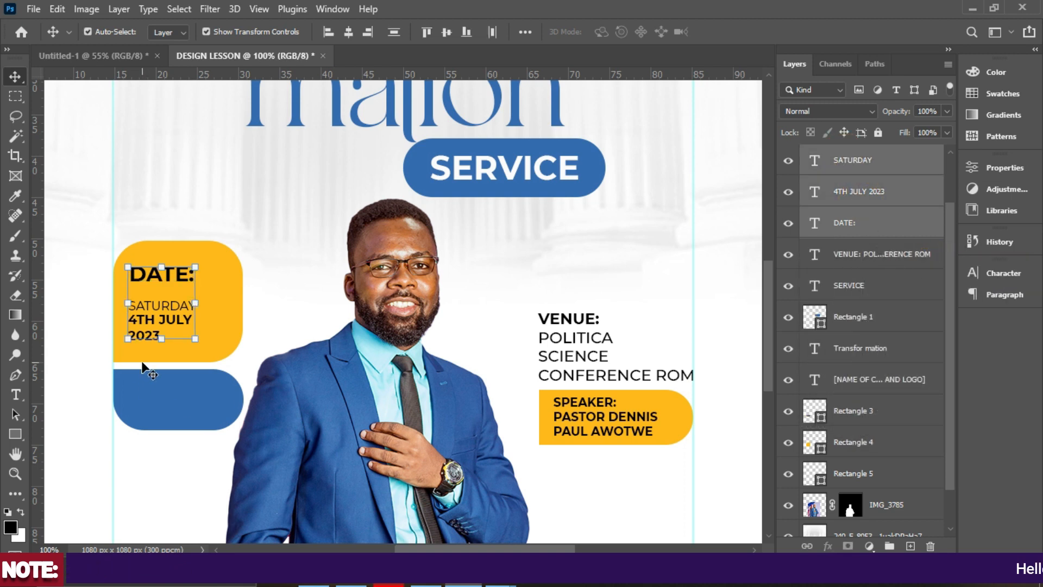
key("Right")
key("Right")
key("Right")
key("Right")
key("Right")
key("Right")
key("Right")
key("Right")
key("Right")
key("Right")
key("Right")
key("Right")
key("Right")
key("Right")
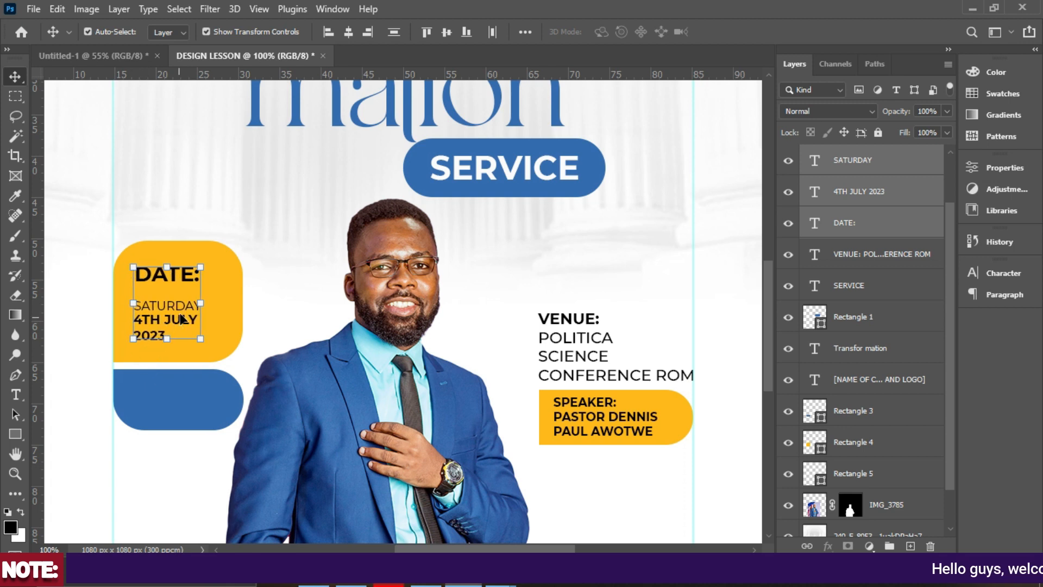
key("Right")
key("Right")
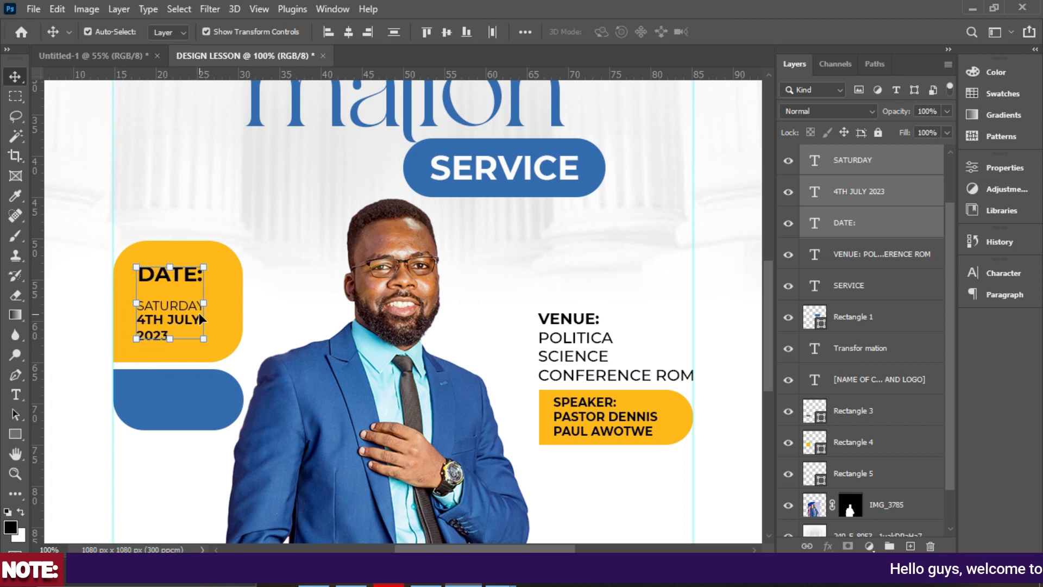
left_click(68, 289)
Fine-tune the DATE: heading's vertical position and duplicate it.
left_click(176, 278)
key("Down")
key("Down")
key("Down")
key("Down")
key("Down")
key("Down")
key("Down")
key("Down")
key("Down")
key("Down")
key("Down")
key("Down")
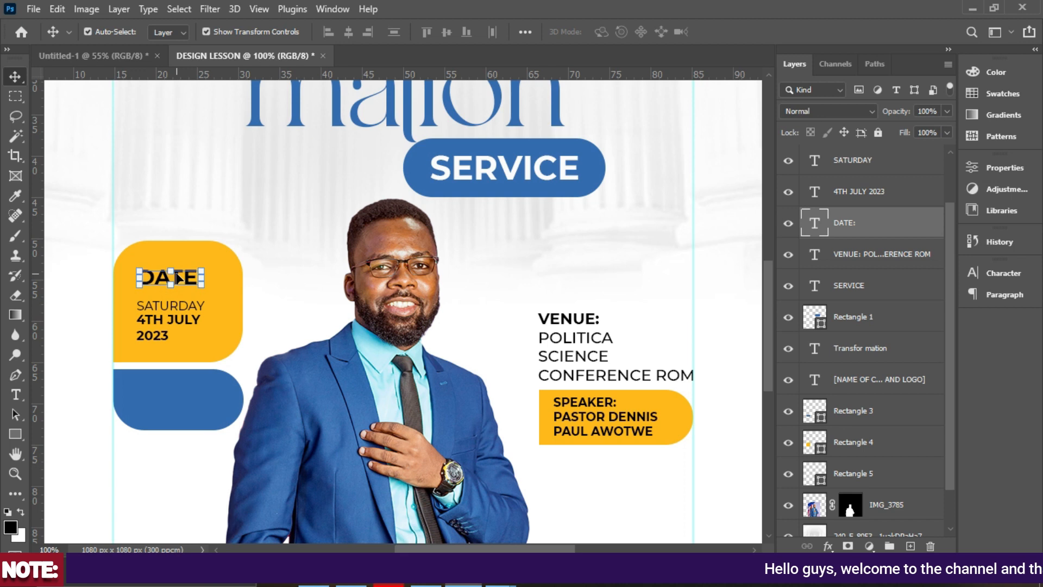
key("Up")
key("Up")
key("Up")
key("Up")
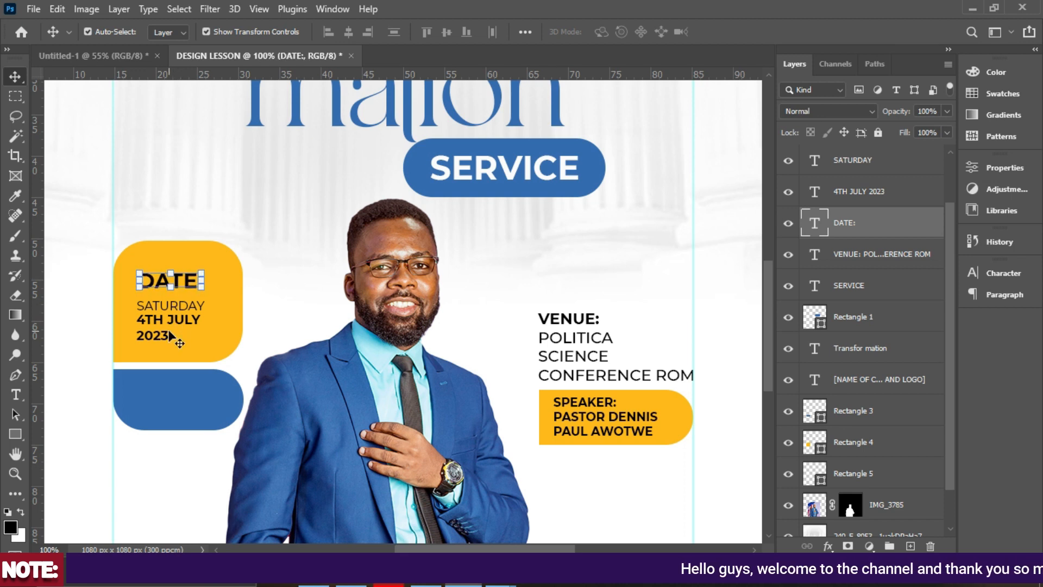
left_click(176, 324)
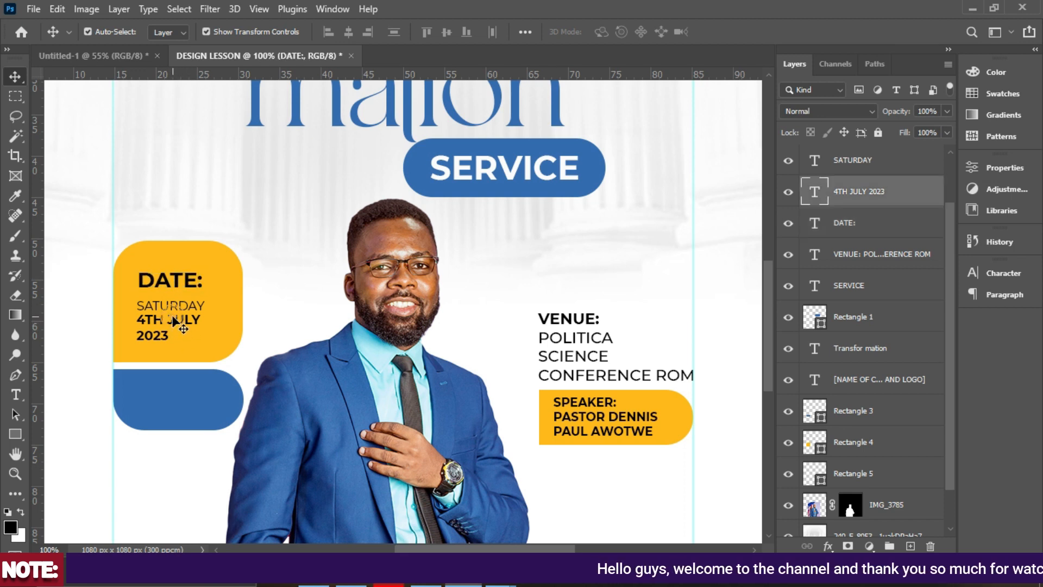
left_click(184, 281)
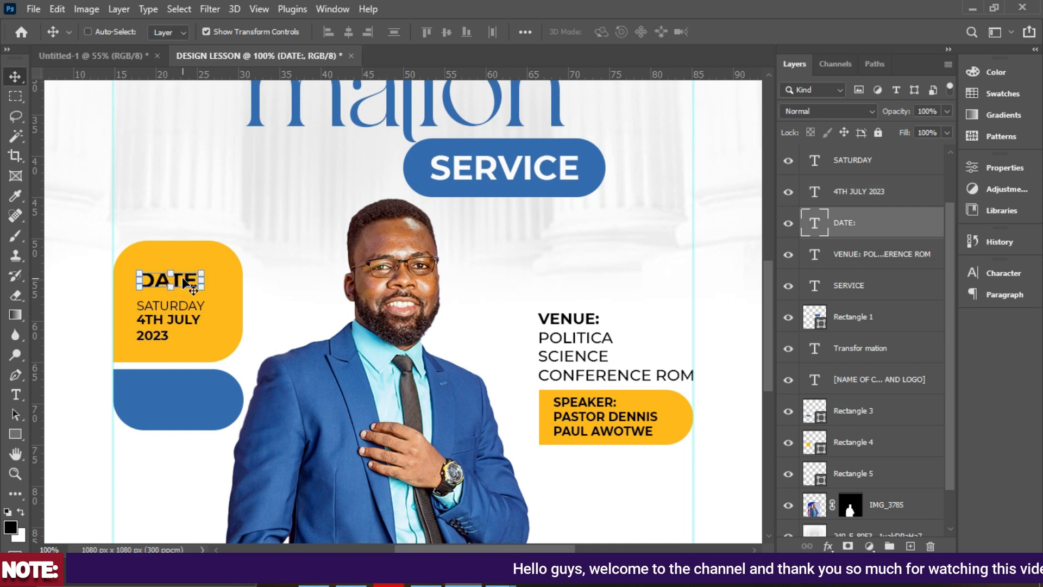
key("ctrl+j")
Move the DATE: copy into the blue rounded box and colour it white (#ffffff).
left_click_drag(188, 280, 178, 406)
left_click(972, 277)
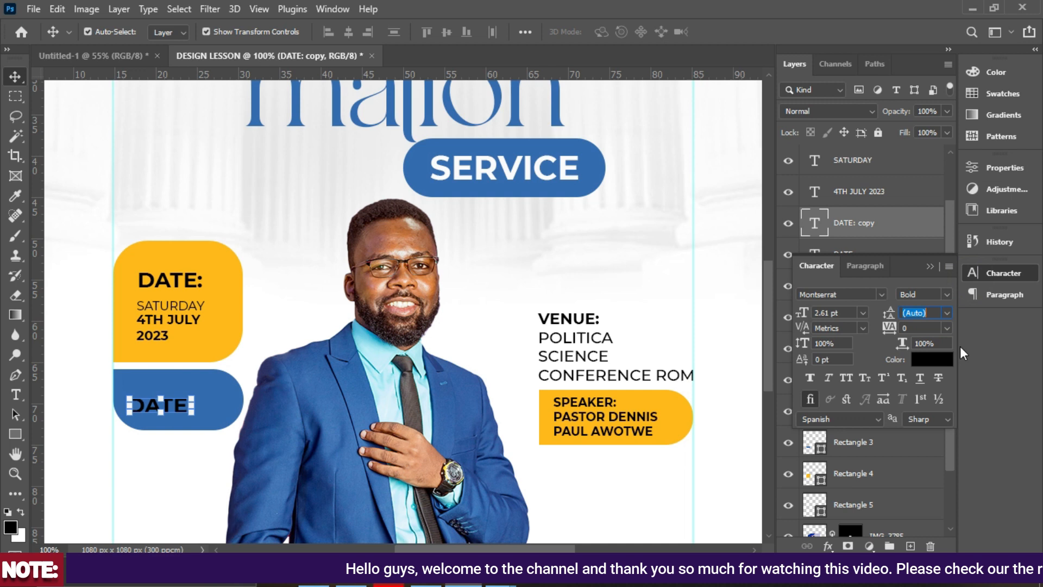
left_click(938, 355)
type("ffffff")
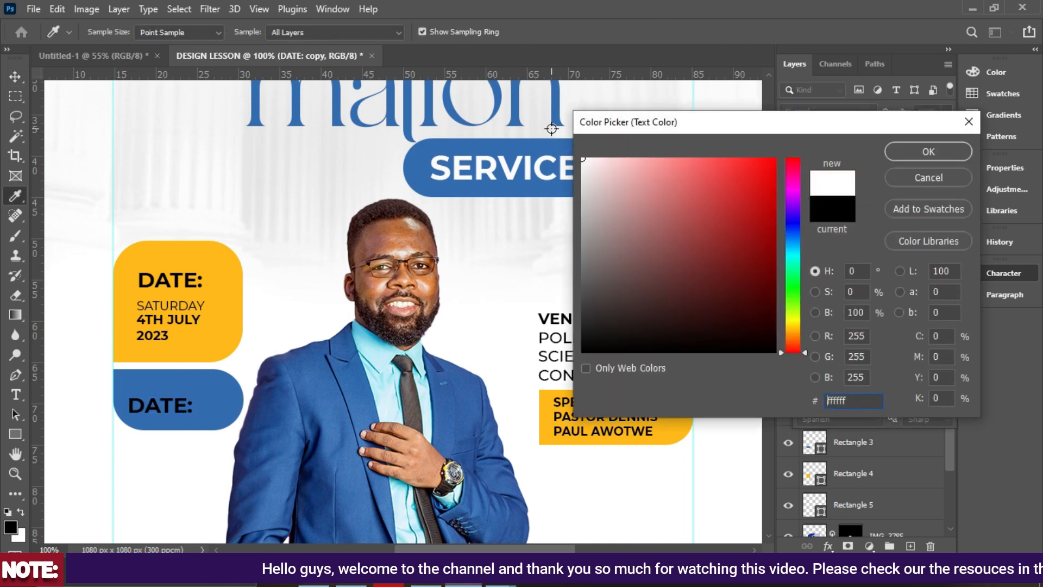
left_click(938, 152)
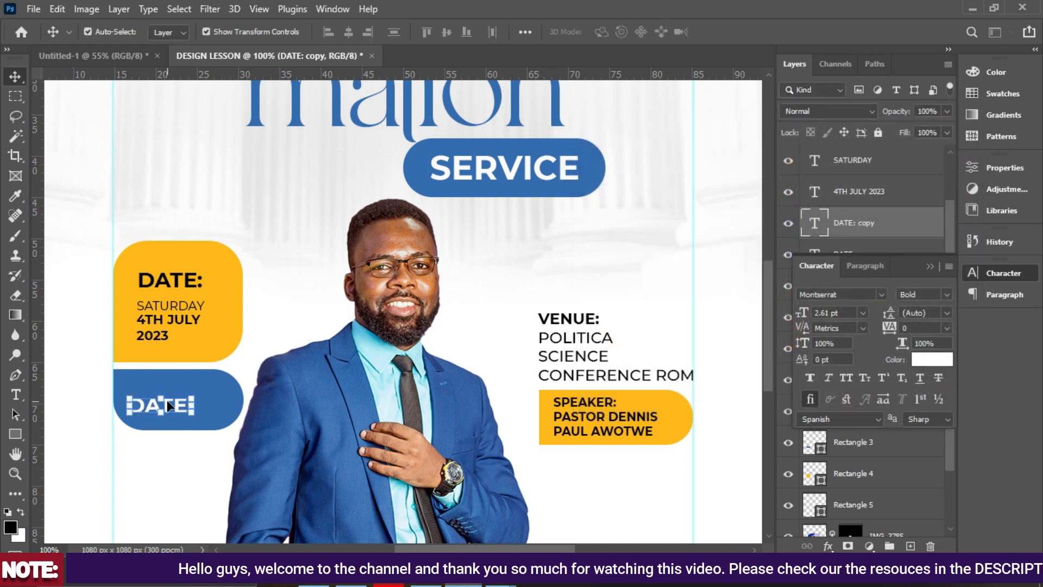
key("ctrl+t")
mouse_move(168, 405)
left_mouse_down()
mouse_move(171, 386)
mouse_move(169, 397)
left_mouse_up()
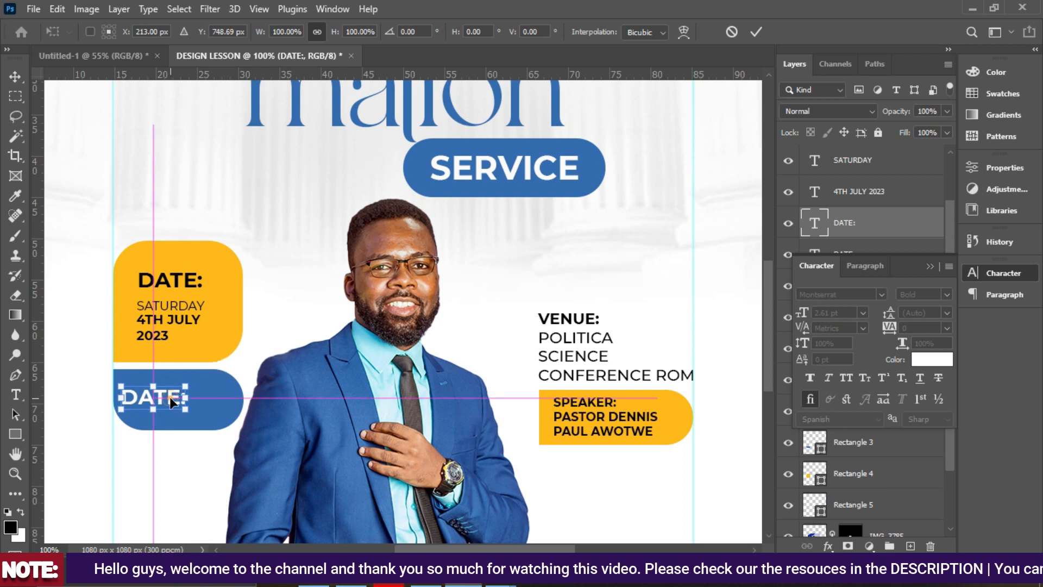
key("Return")
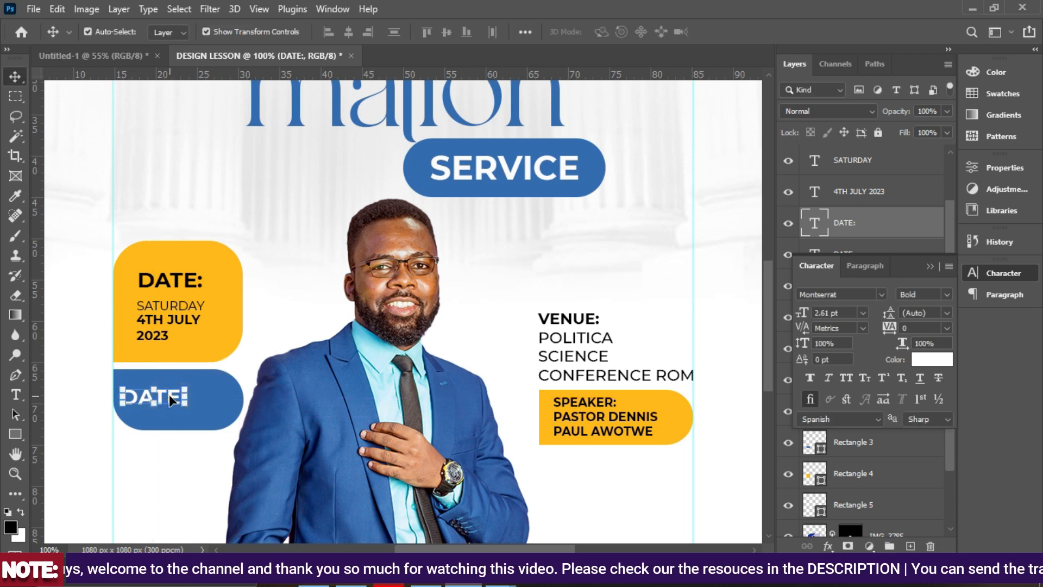
Retype the white copy as 4:00PM-6:00PM and shift it up and right in the box.
double_click(169, 395)
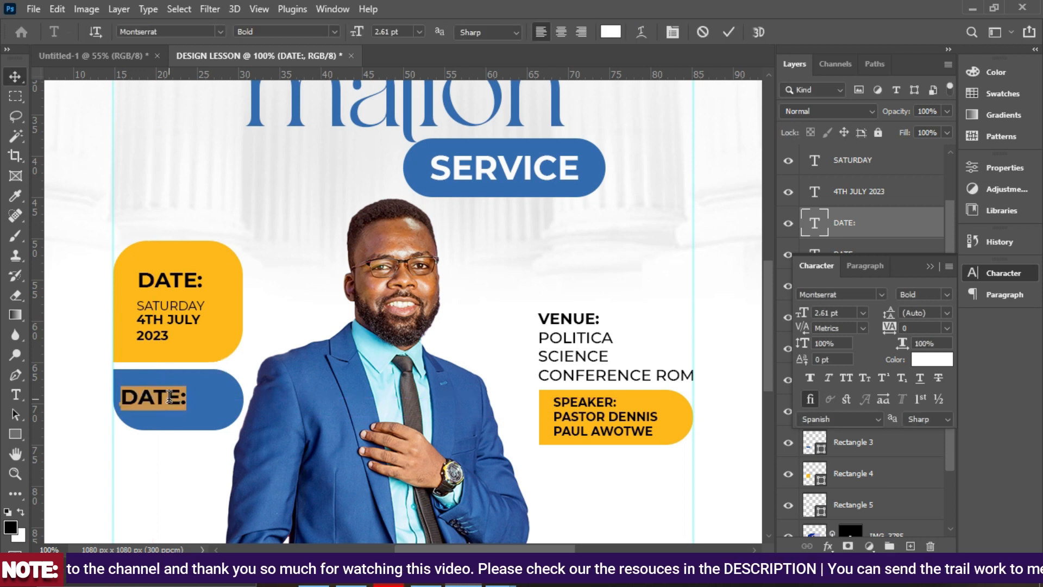
type("6:")
key("BackSpace")
key("BackSpace")
type("4:00PM")
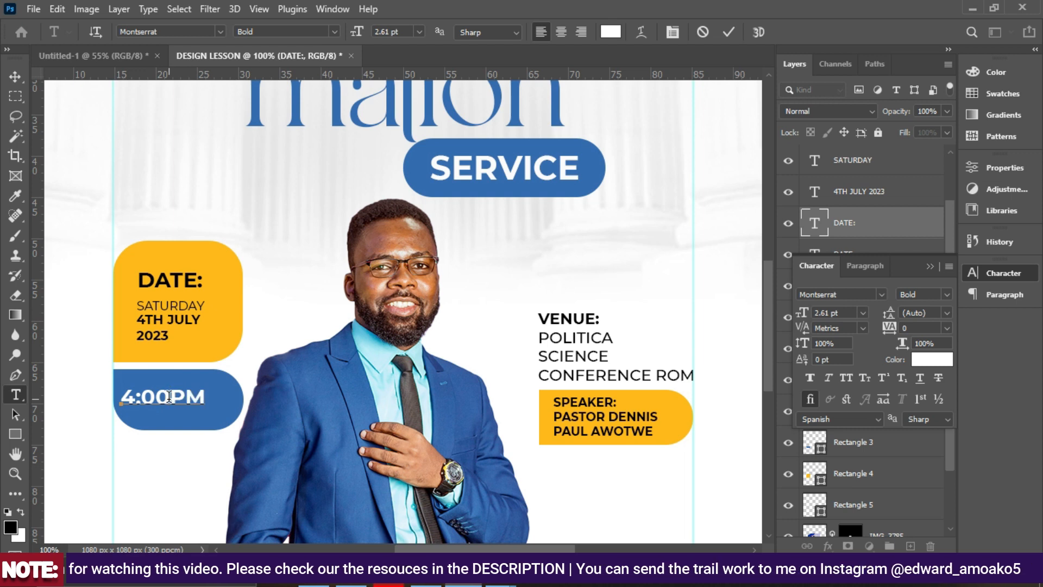
type("-6@")
key("BackSpace")
type("@")
key("BackSpace")
type(":")
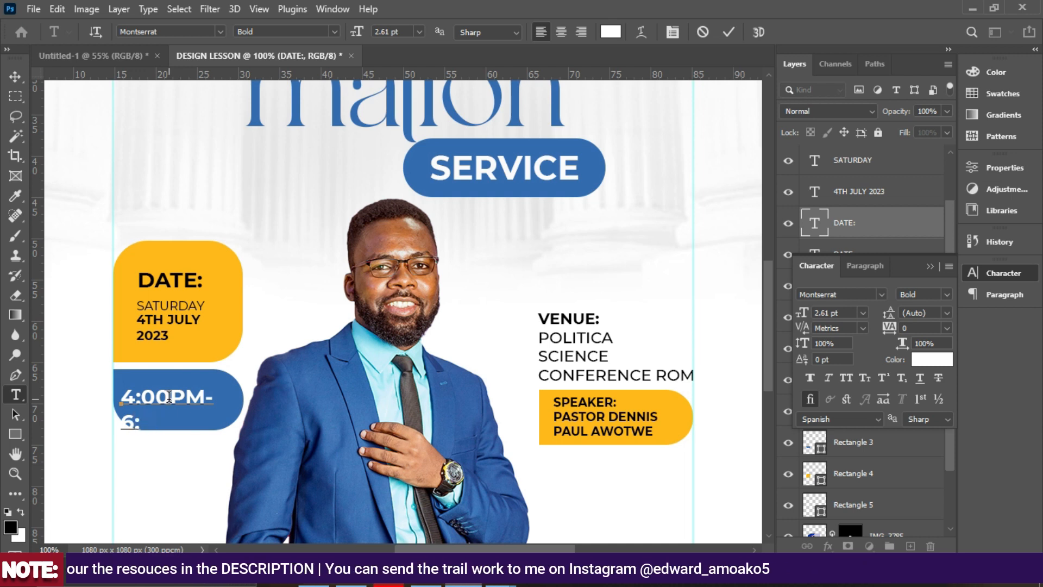
type("00PM")
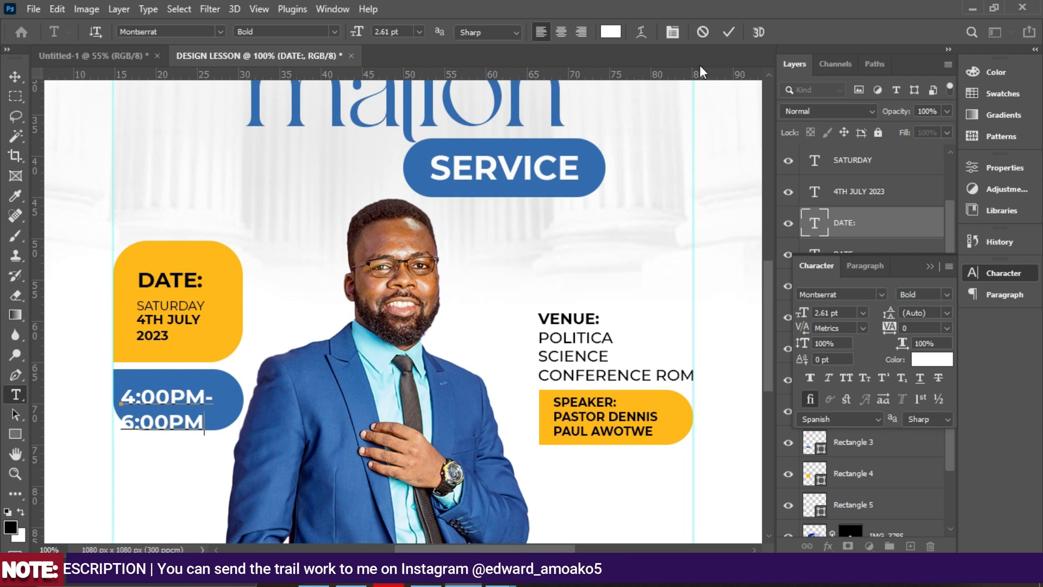
left_click(729, 32)
key("v")
left_click_drag(154, 423, 200, 400)
Duplicate the time text into the bottom blue bar and raise its layer above Rectangle 2.
scroll(198, 397, "down", 1)
scroll(198, 401, "down", 3)
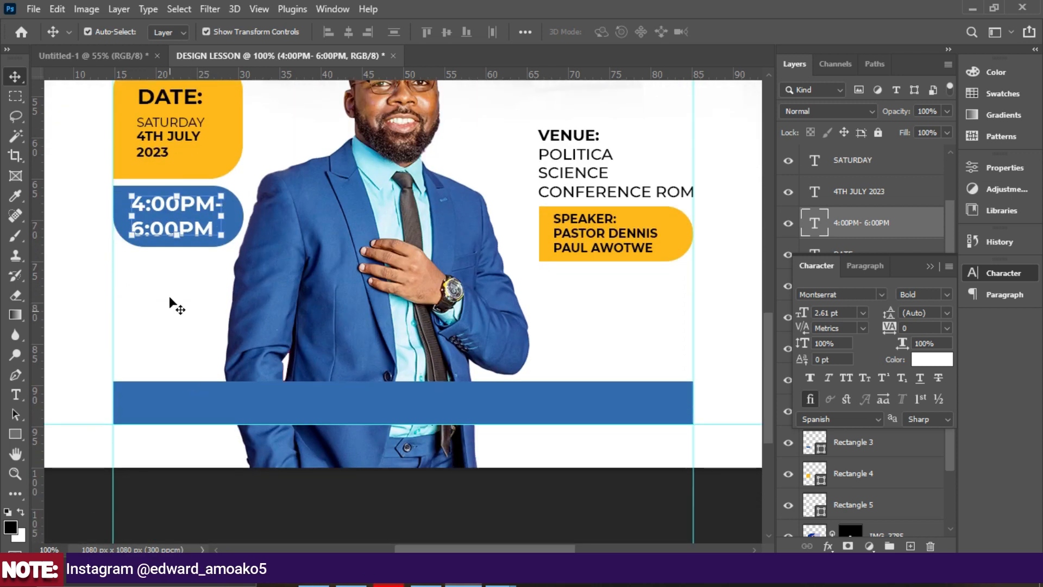
key("ctrl+j")
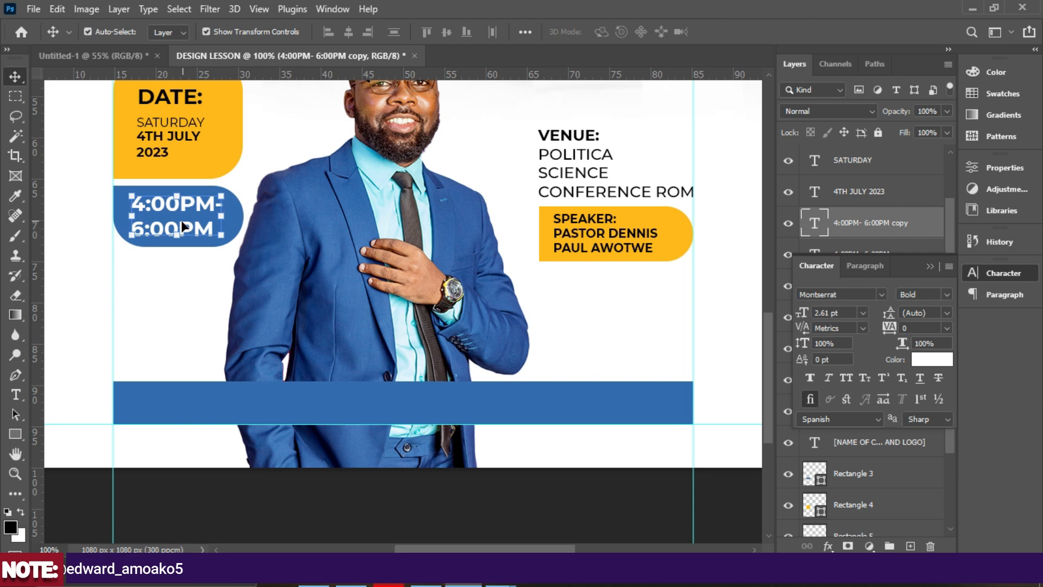
left_click_drag(190, 216, 222, 399)
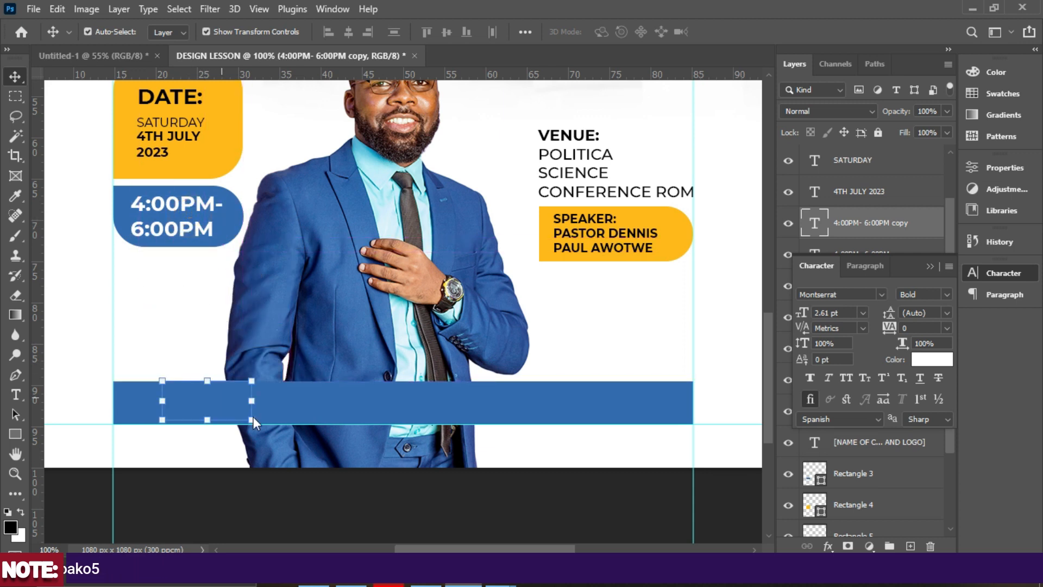
left_click(931, 265)
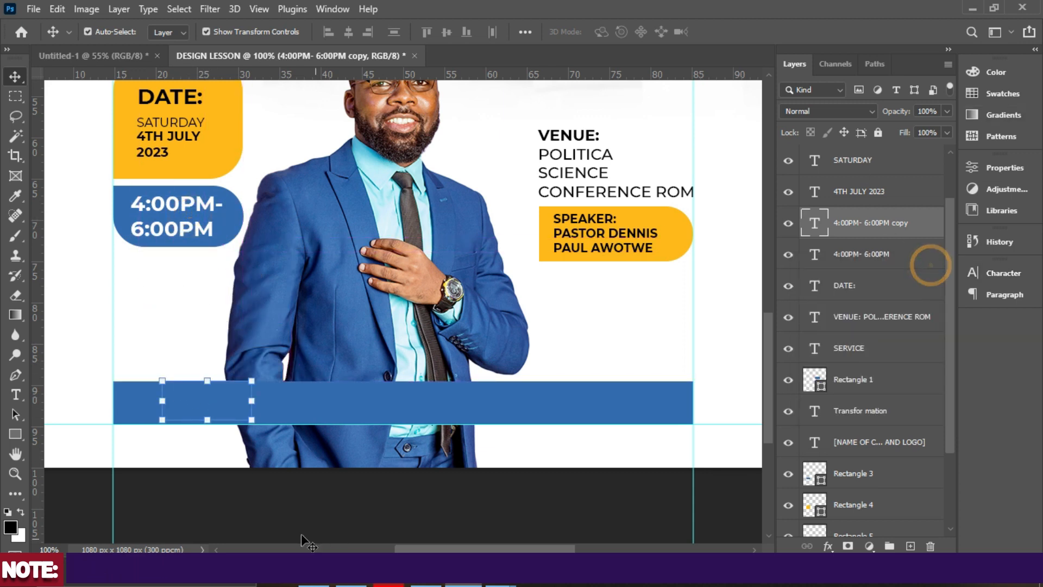
left_click_drag(881, 231, 885, 159)
scroll(886, 160, "up", 2)
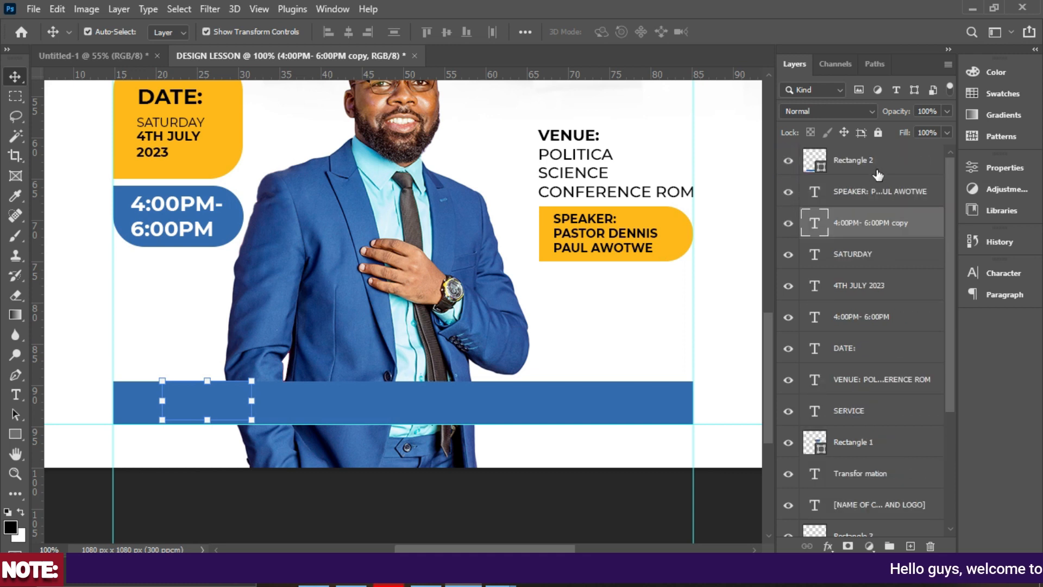
left_click_drag(865, 211, 859, 147)
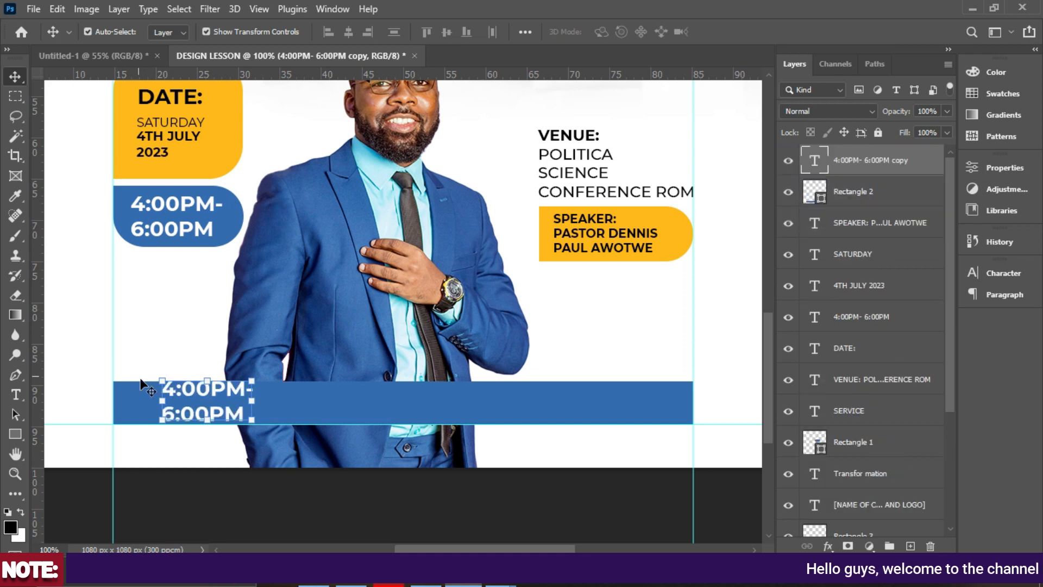
Retype the copy as an RSVP line with two contact phone numbers in Medium weight.
double_click(215, 405)
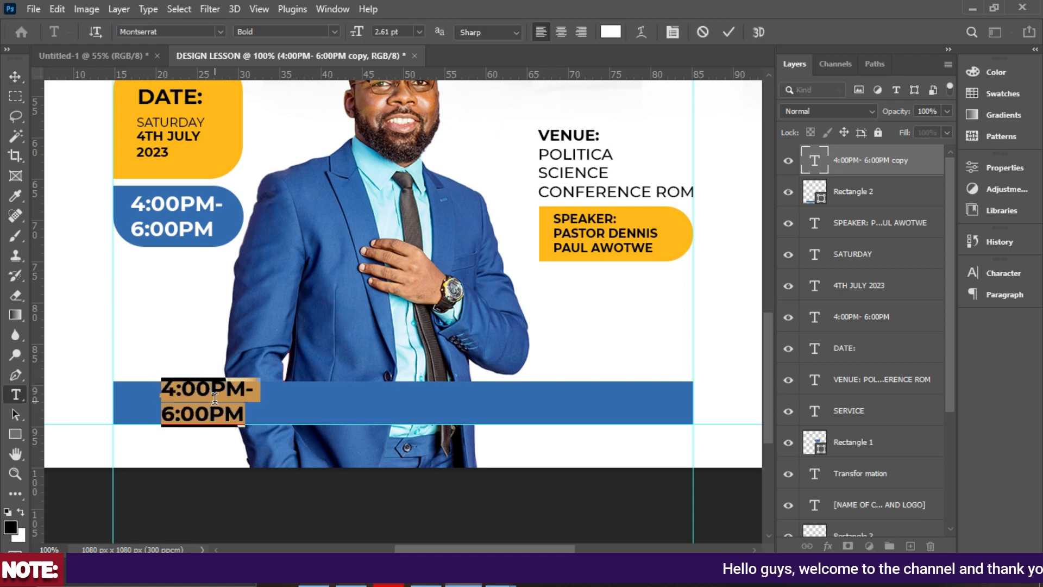
type("RSVP")
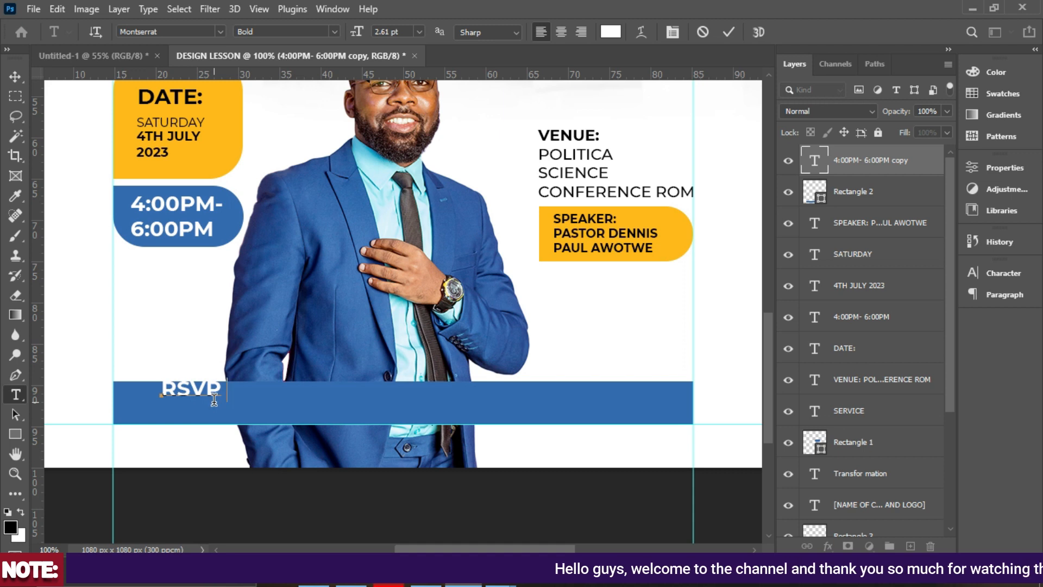
type("-")
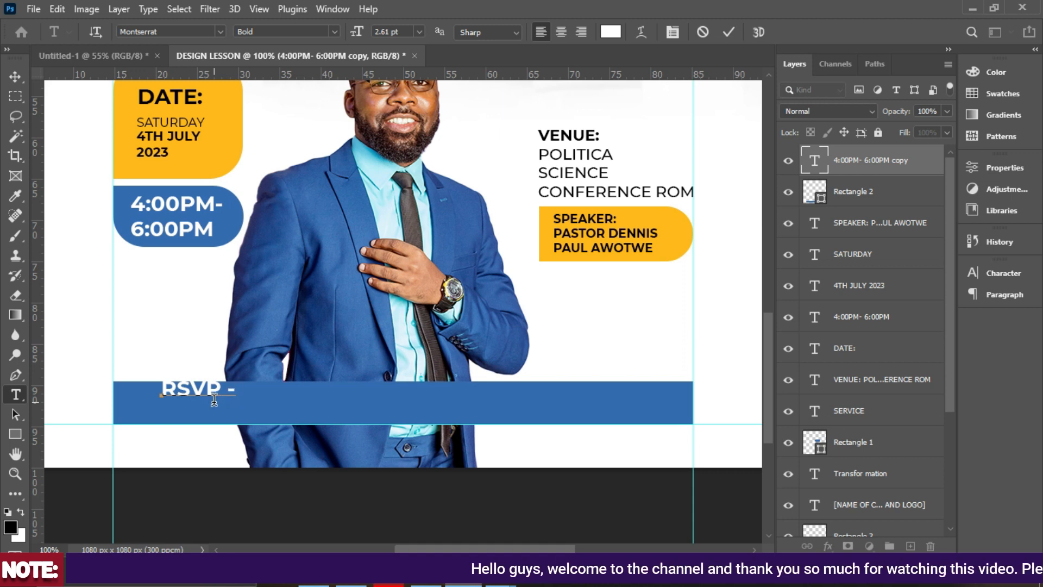
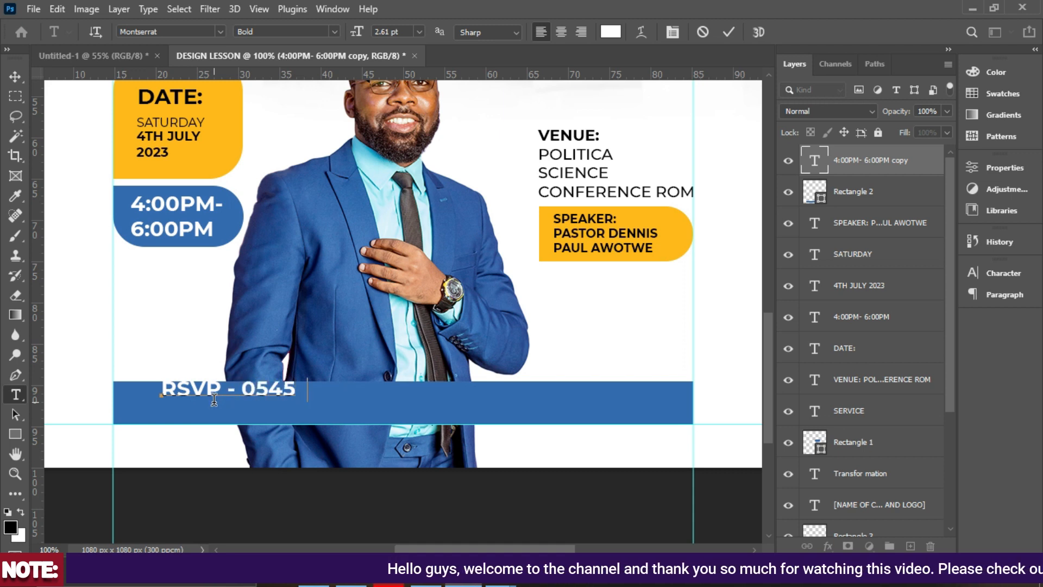
left_click(728, 31)
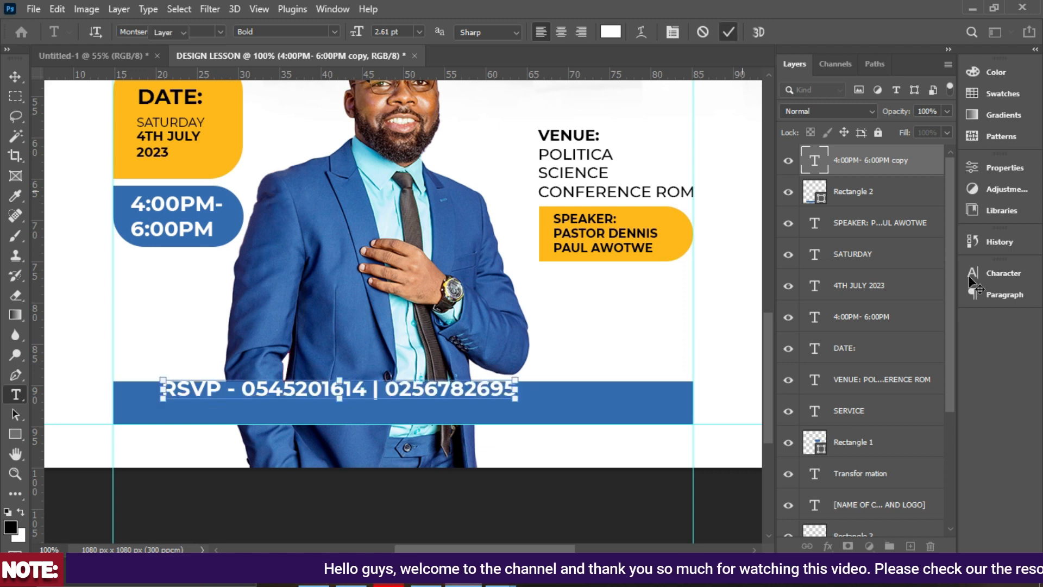
left_click(999, 273)
left_click(946, 294)
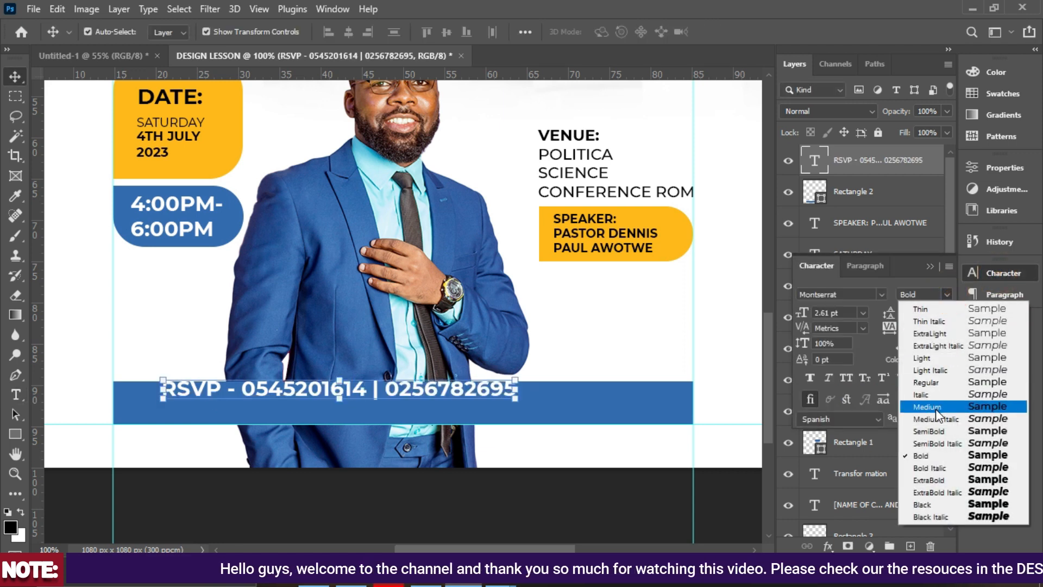
left_click(935, 409)
left_click_drag(371, 397, 428, 407)
key("ctrl+a")
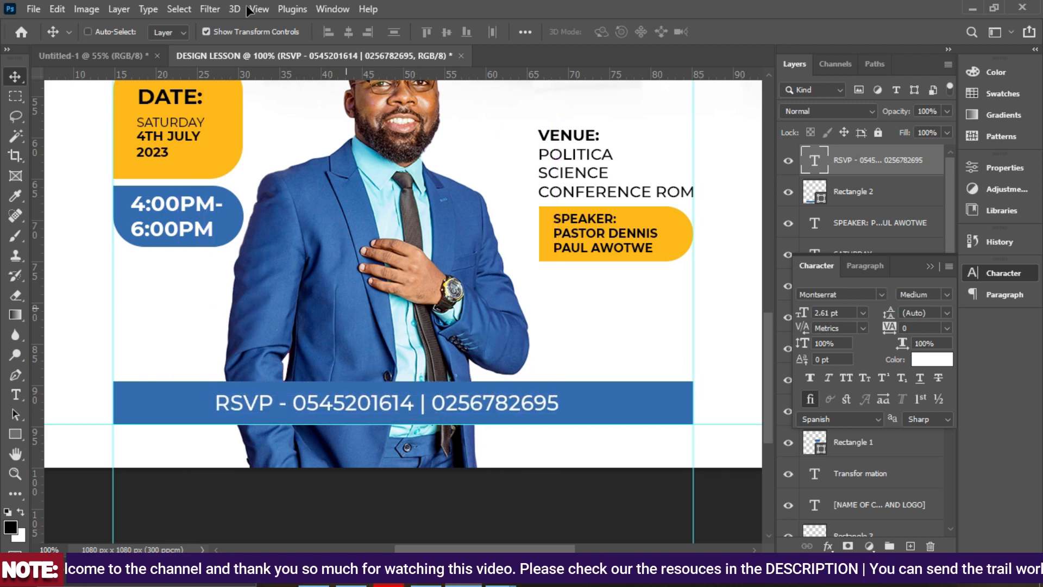
Centre the RSVP text horizontally on the flyer and set the bottom bar's opacity to 71%.
left_click(347, 32)
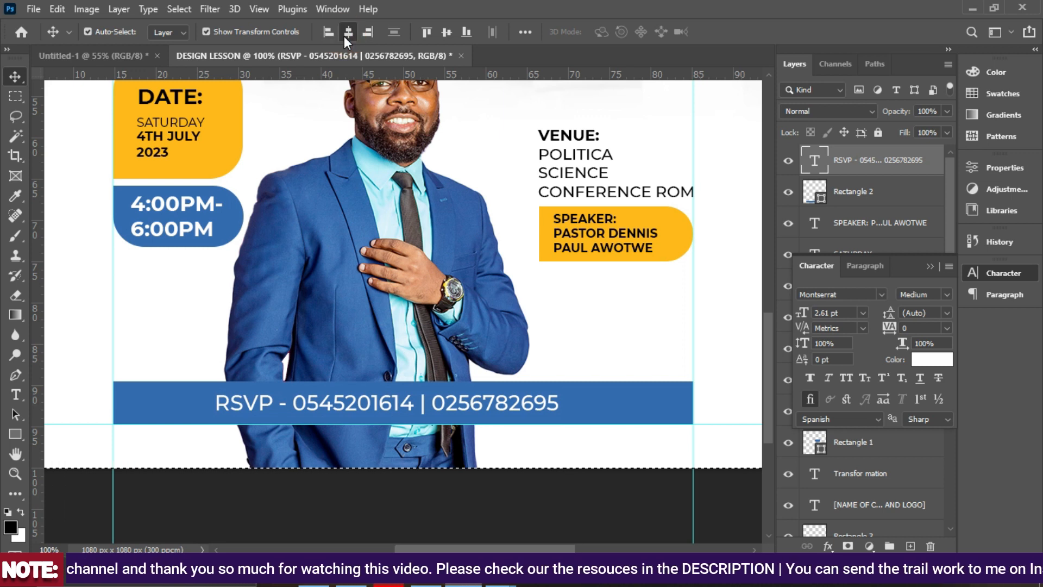
left_click(629, 419)
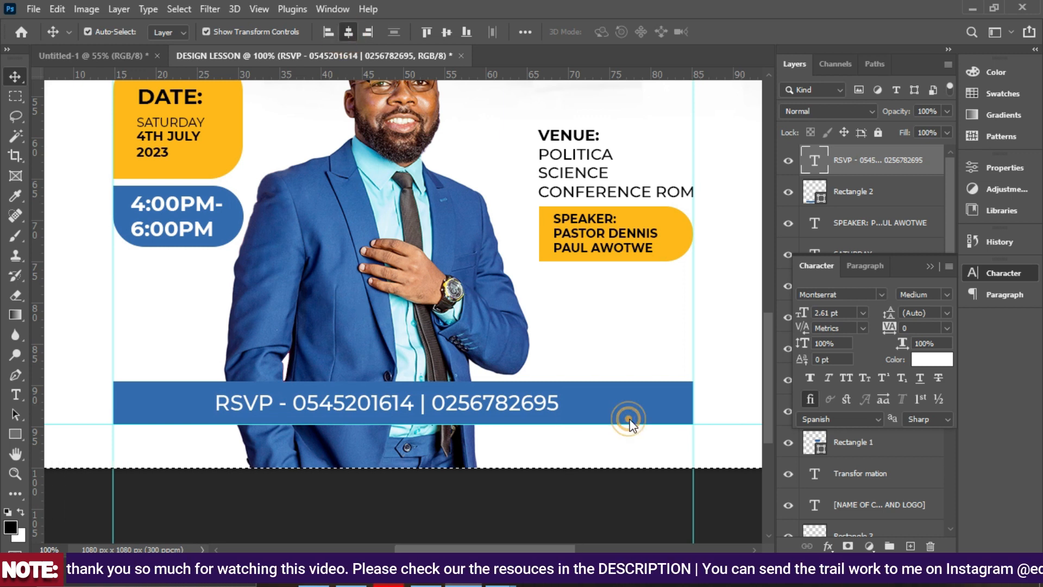
left_click(623, 411)
left_click(947, 111)
left_click_drag(948, 127, 924, 126)
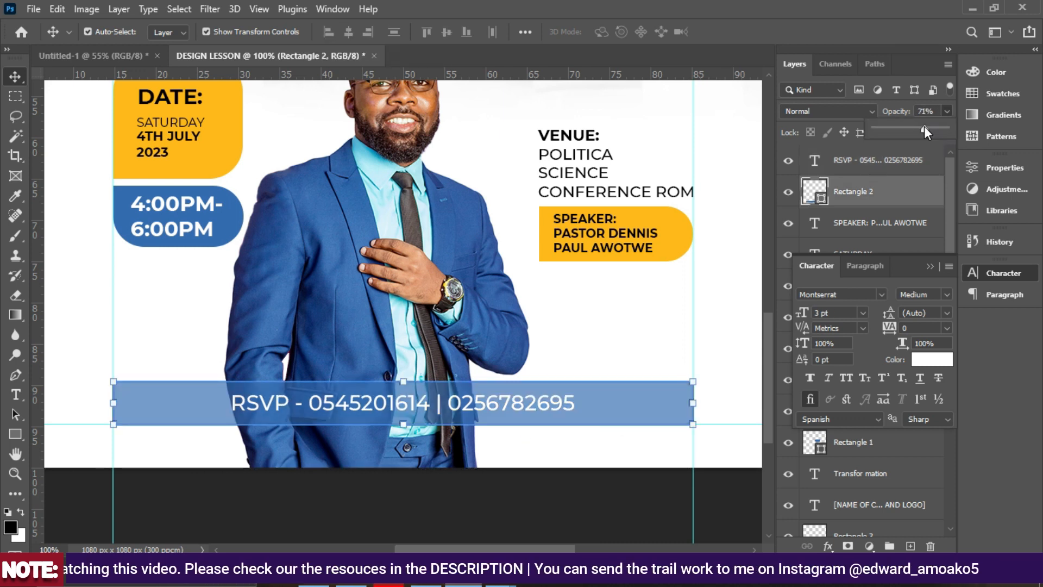
left_click(507, 483)
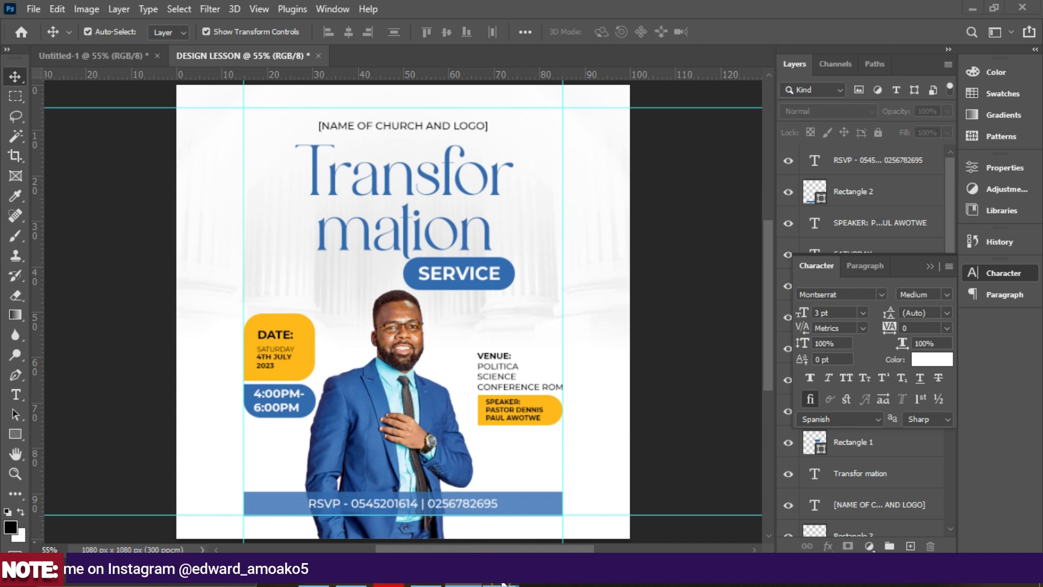
Bring up the LESSON.jpg reference image and place its window beside the flyer.
mouse_move(500, 583)
left_click(537, 495)
left_click_drag(277, 15, 784, 97)
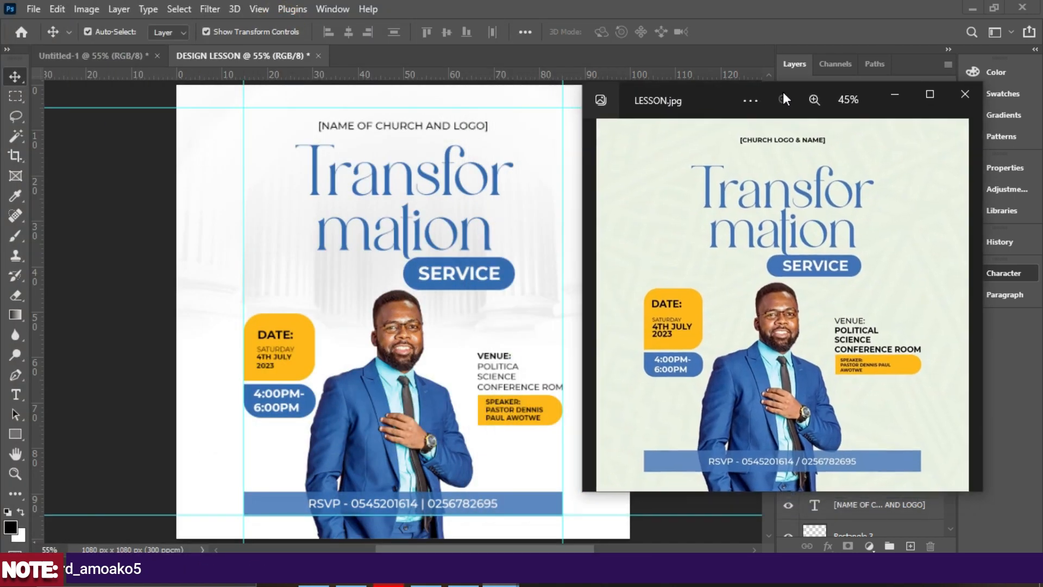